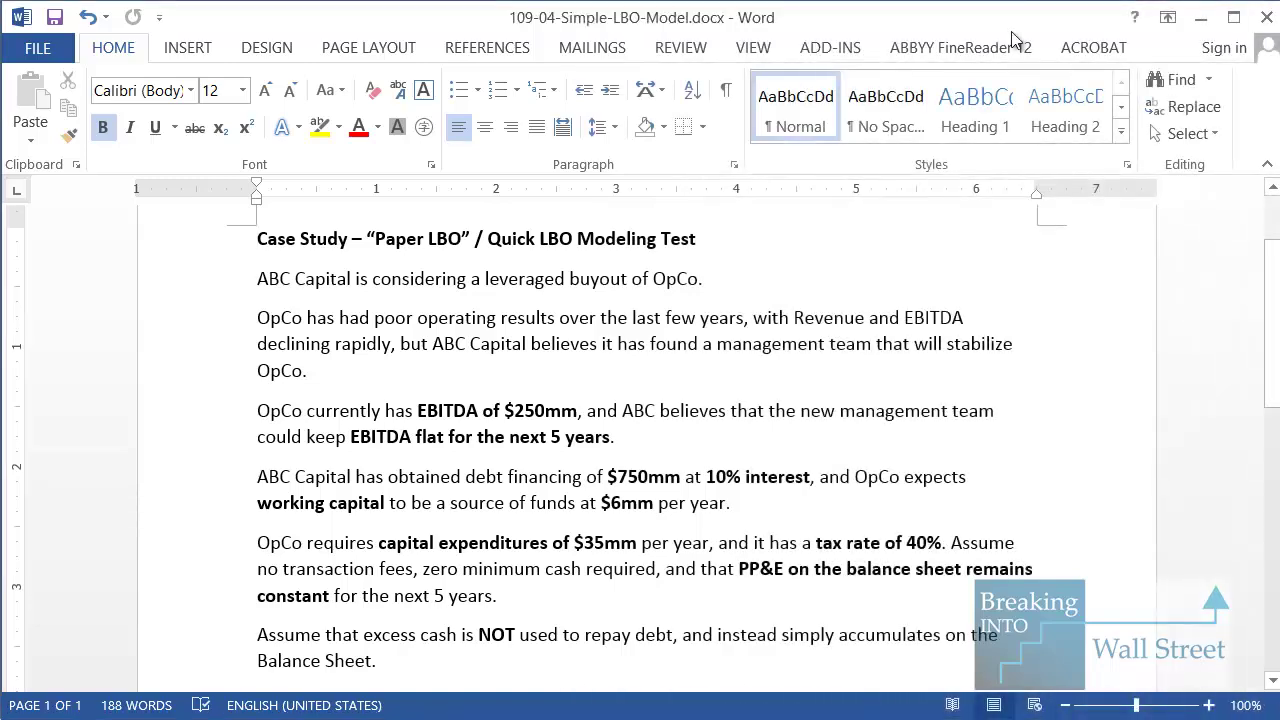
# Read through the Paper LBO case study, from the title through the financing, capital expenditure, tax and excess cash assumptions to the purchase price question.
pyautogui.scroll(1, 532, 297)
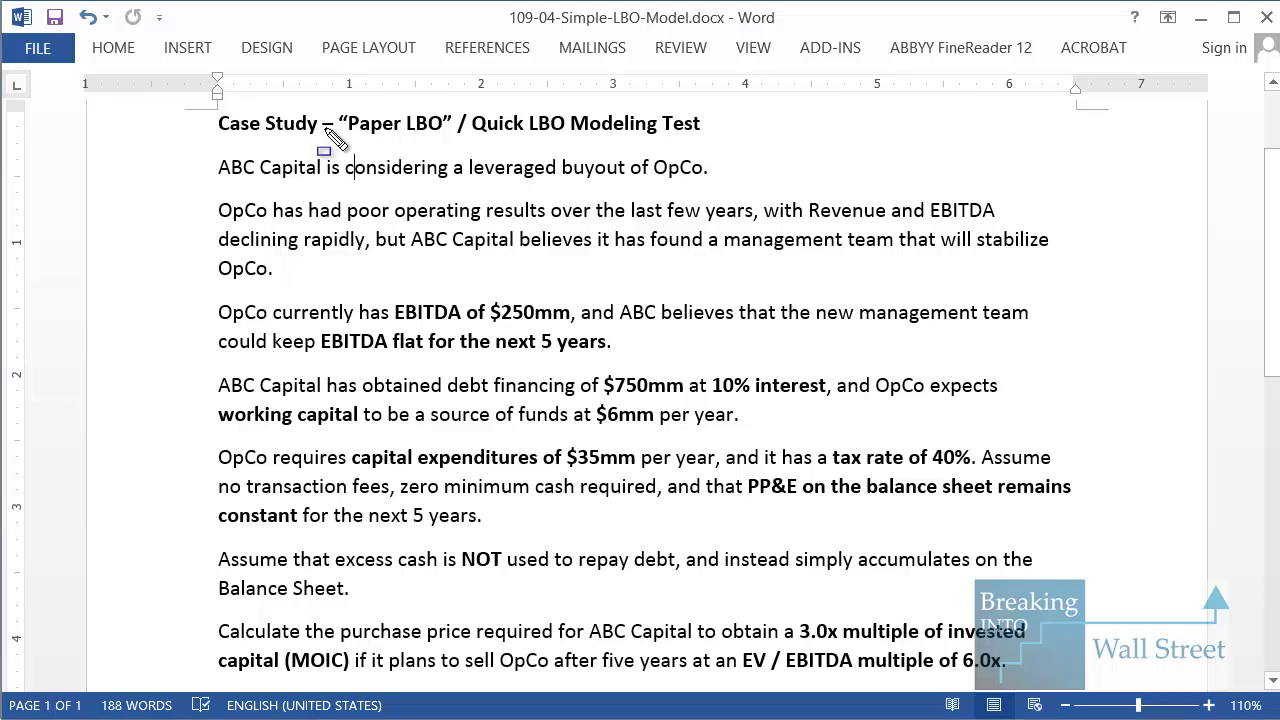
pyautogui.moveTo(325, 102)
pyautogui.mouseDown()
pyautogui.moveTo(612, 186)
pyautogui.moveTo(771, 146)
pyautogui.mouseUp()
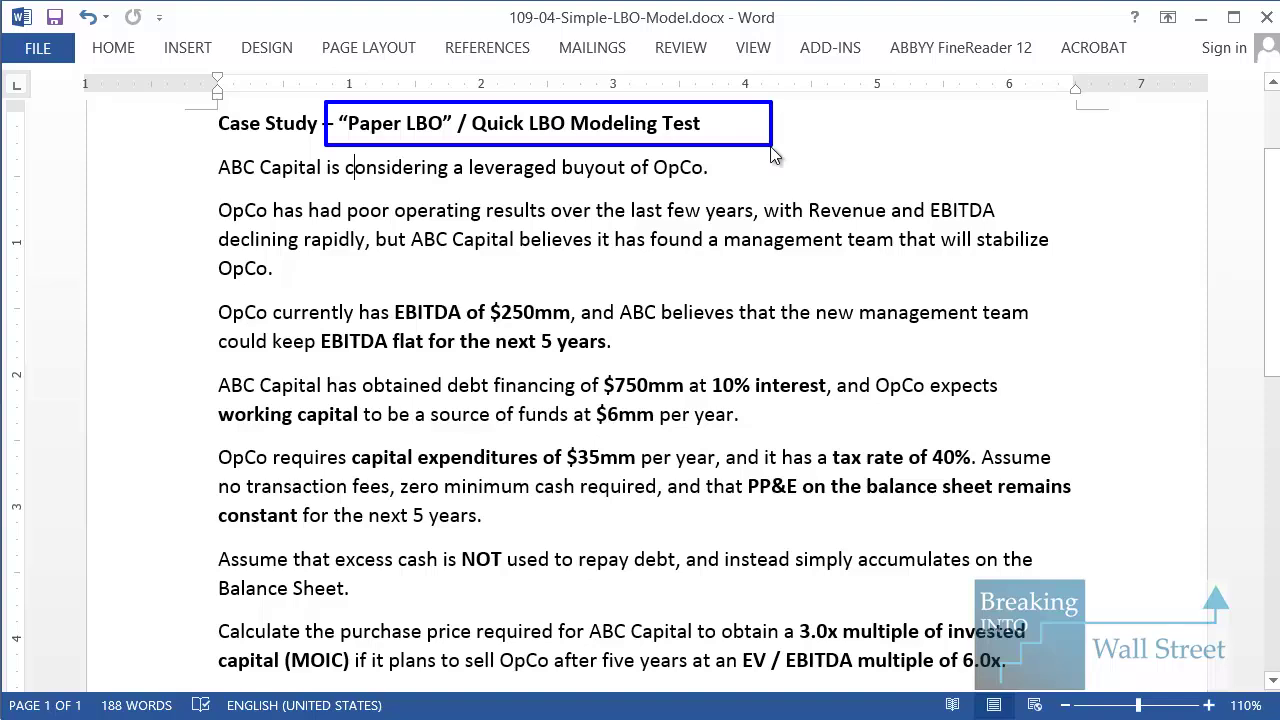
pyautogui.press('Escape')
pyautogui.scroll(-1, 437, 266)
pyautogui.scroll(1, 469, 206)
pyautogui.moveTo(212, 308); pyautogui.dragTo(765, 368)
pyautogui.moveTo(761, 412); pyautogui.dragTo(572, 447)
pyautogui.scroll(-1, 187, 378)
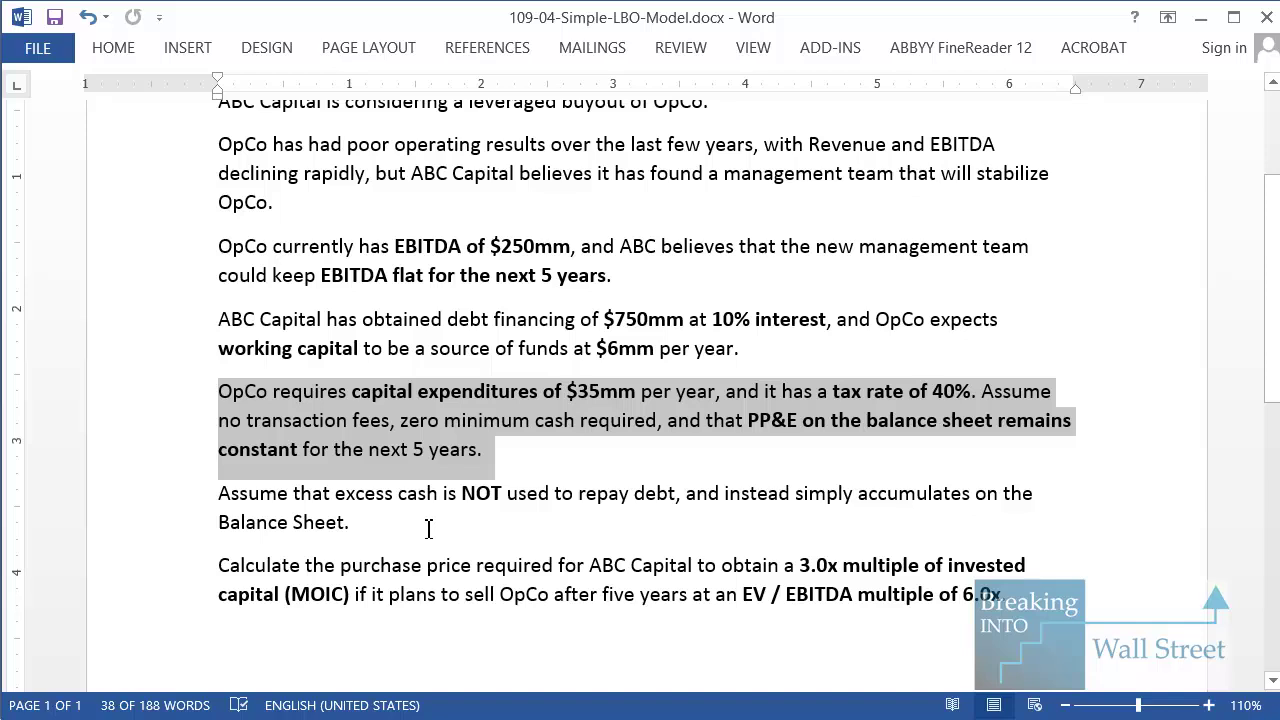
pyautogui.moveTo(428, 529); pyautogui.dragTo(213, 498)
pyautogui.scroll(-1, 1025, 540)
pyautogui.moveTo(1025, 540); pyautogui.dragTo(17, 485)
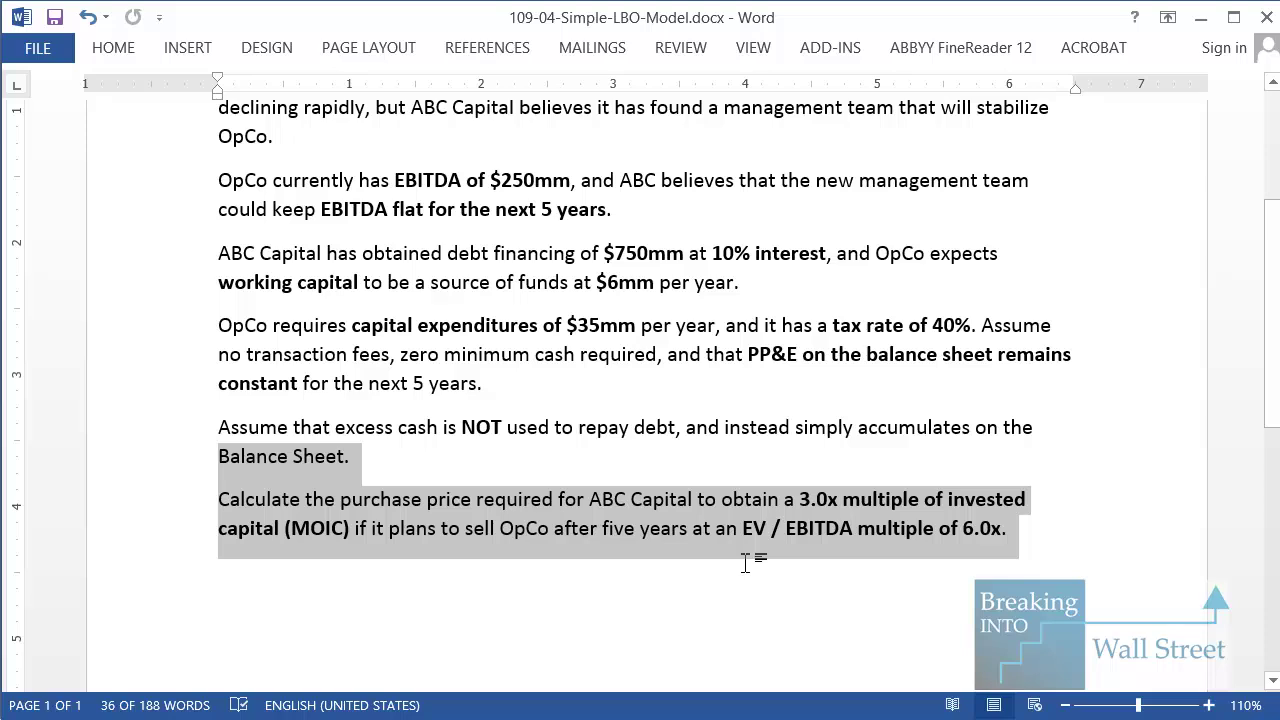
pyautogui.click(383, 520)
pyautogui.scroll(3, 797, 262)
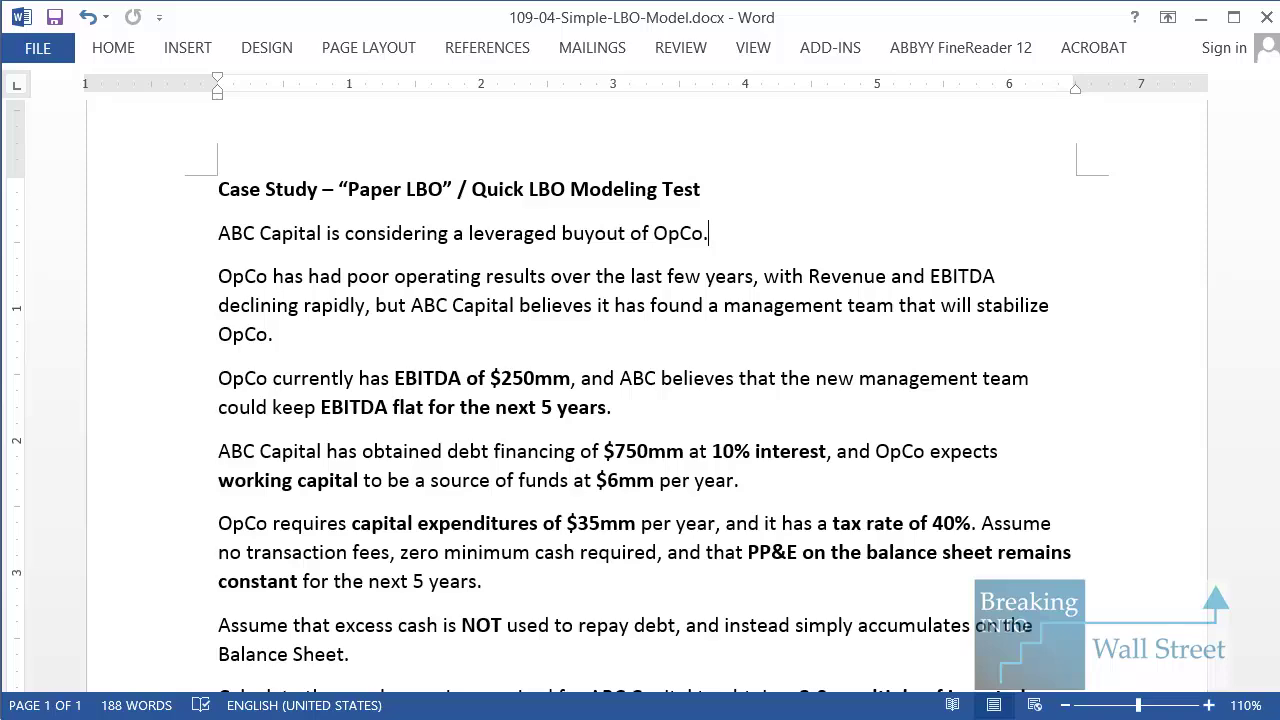
# Switch to the Excel LBO model and review the income statement, cash flow adjustments, exit calculation and initial price sections of the template.
pyautogui.hotkey('alt', 'Tab')
pyautogui.scroll(-7, 333, 395)
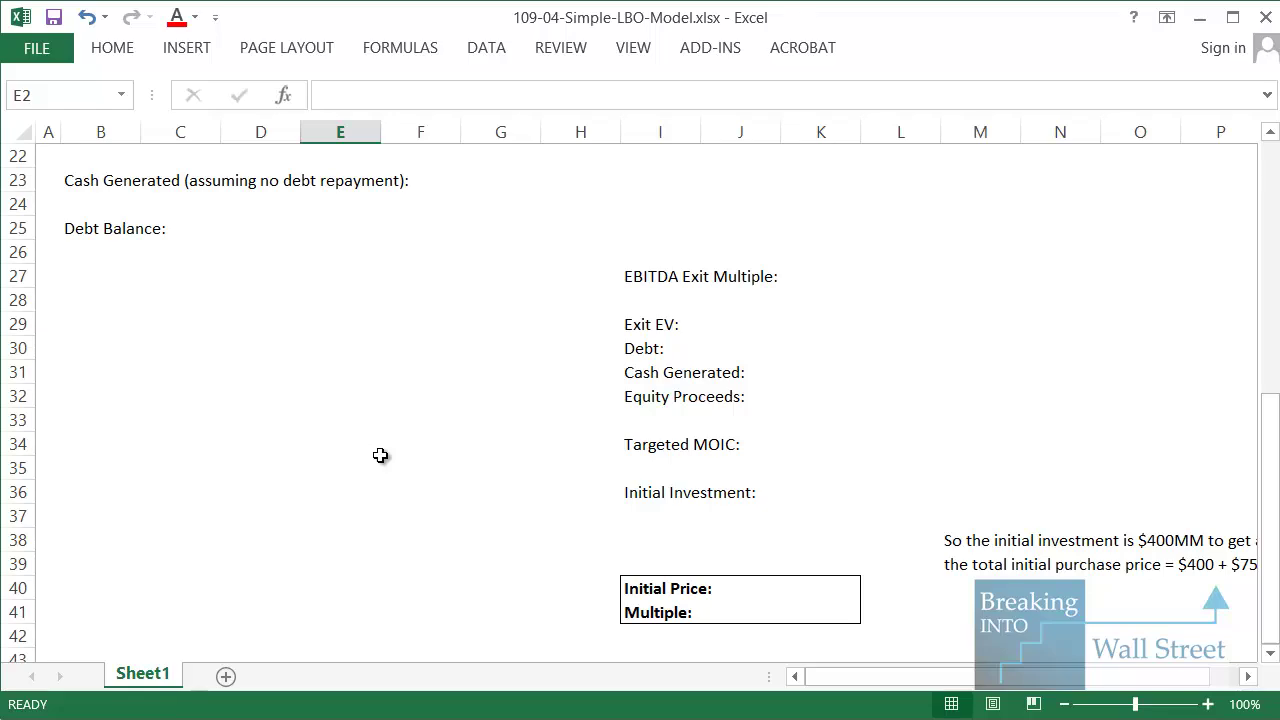
pyautogui.scroll(7, 380, 453)
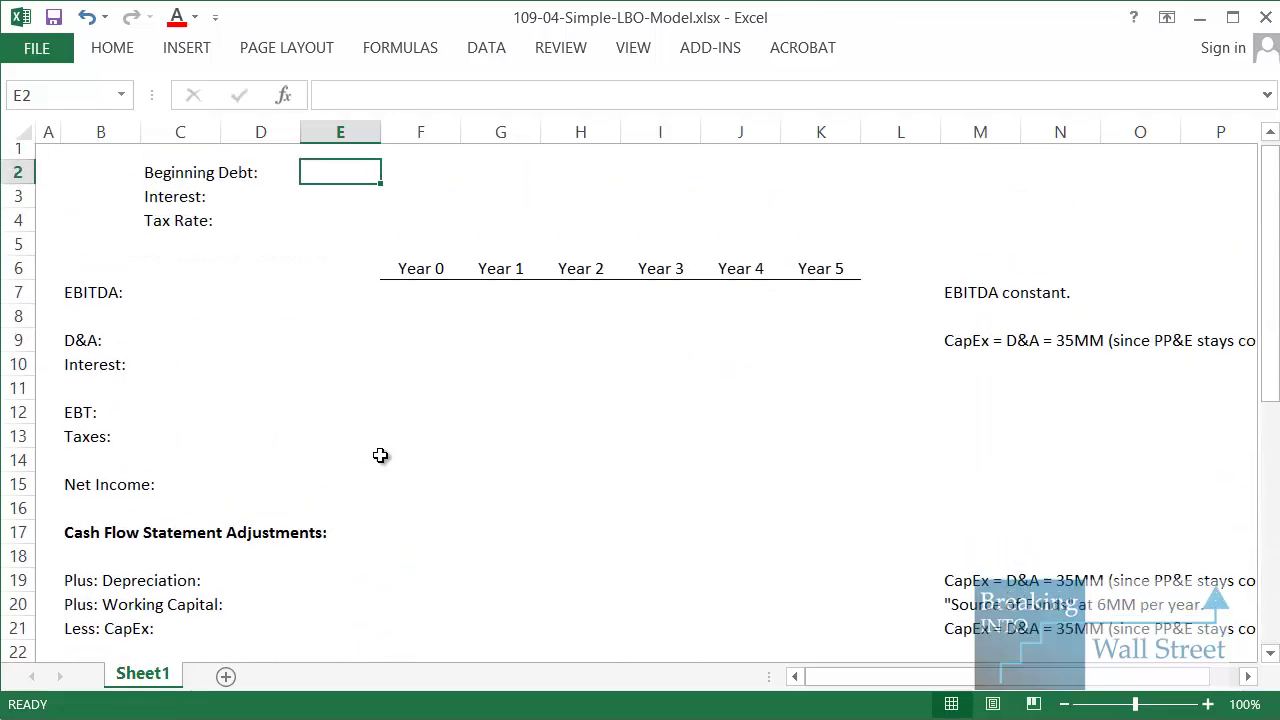
pyautogui.click(403, 308)
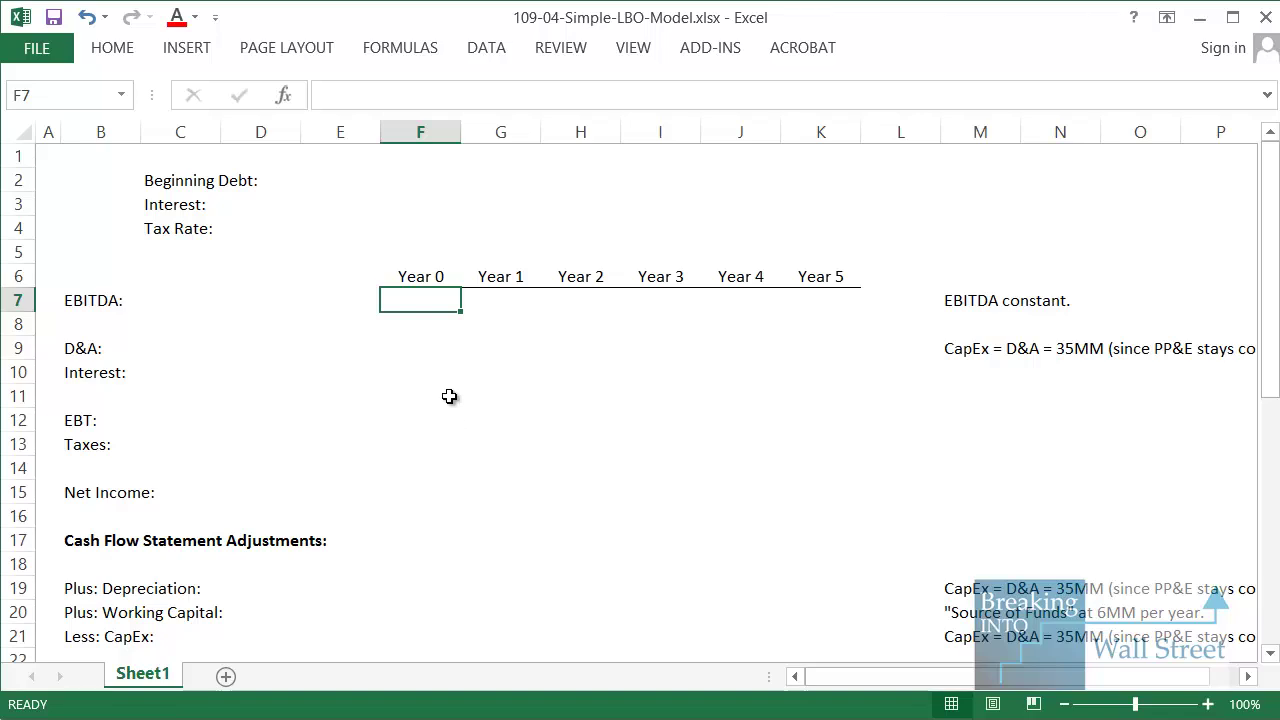
pyautogui.click(72, 287)
pyautogui.moveTo(72, 287); pyautogui.dragTo(820, 497)
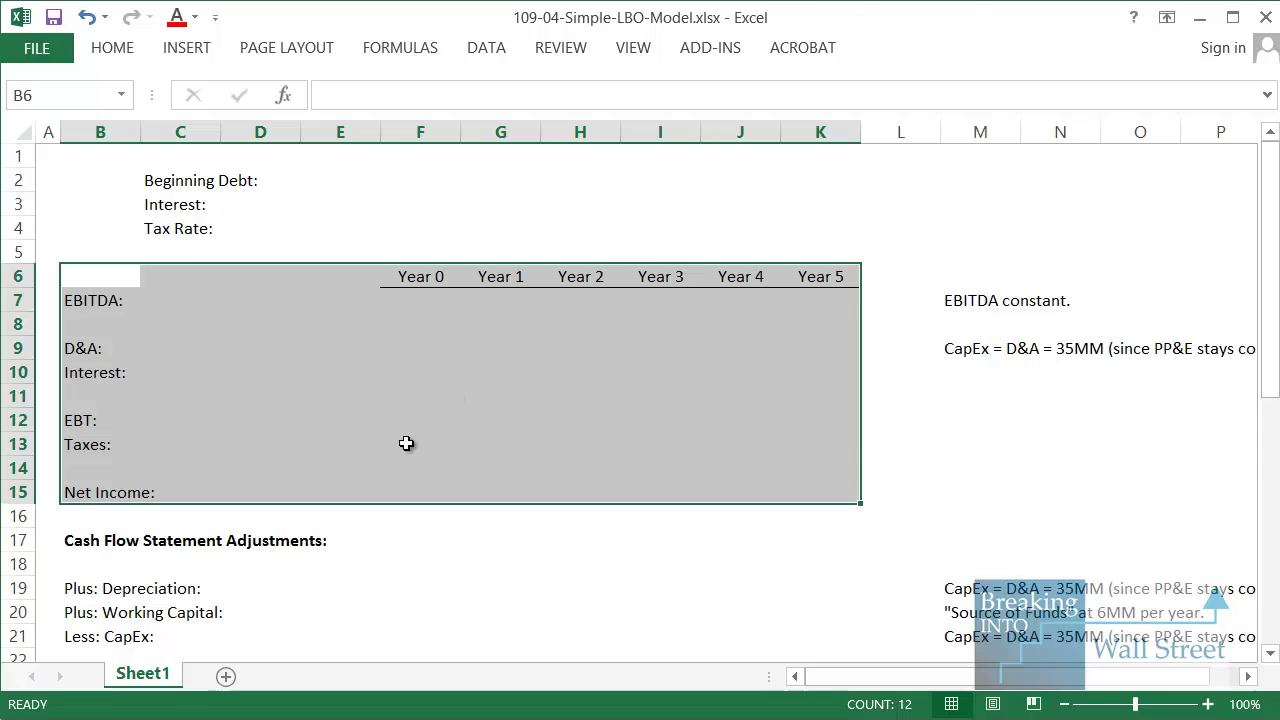
pyautogui.scroll(-1, 354, 526)
pyautogui.moveTo(95, 470); pyautogui.dragTo(858, 571)
pyautogui.scroll(3, 400, 514)
pyautogui.moveTo(85, 304); pyautogui.dragTo(814, 480)
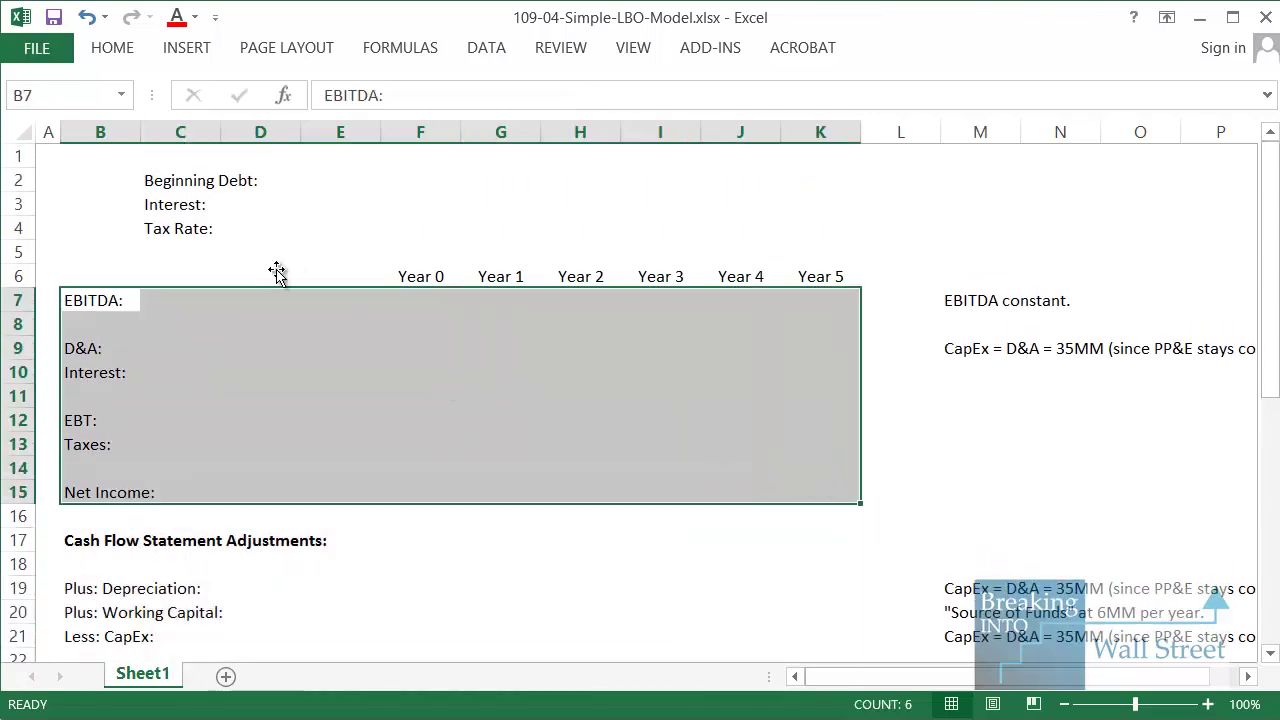
pyautogui.scroll(-1, 440, 470)
pyautogui.scroll(-3, 471, 484)
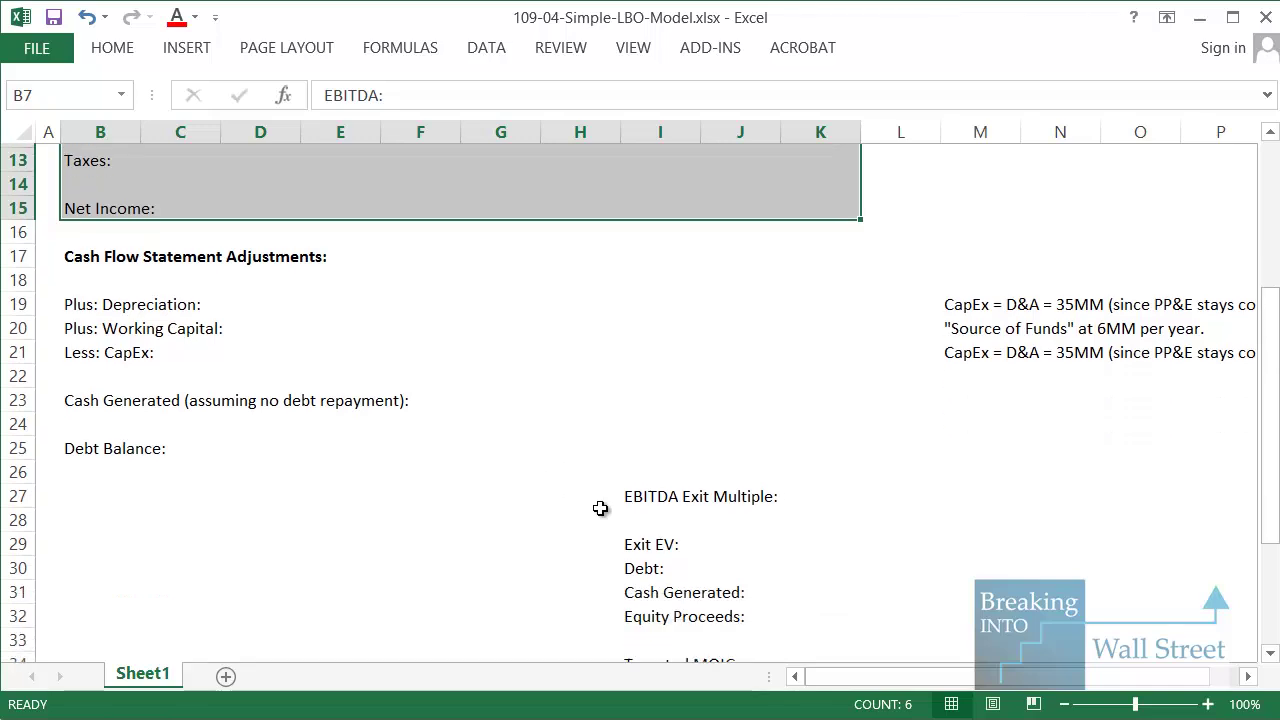
pyautogui.moveTo(634, 491); pyautogui.dragTo(650, 606)
pyautogui.scroll(-1, 766, 517)
pyautogui.scroll(-1, 802, 572)
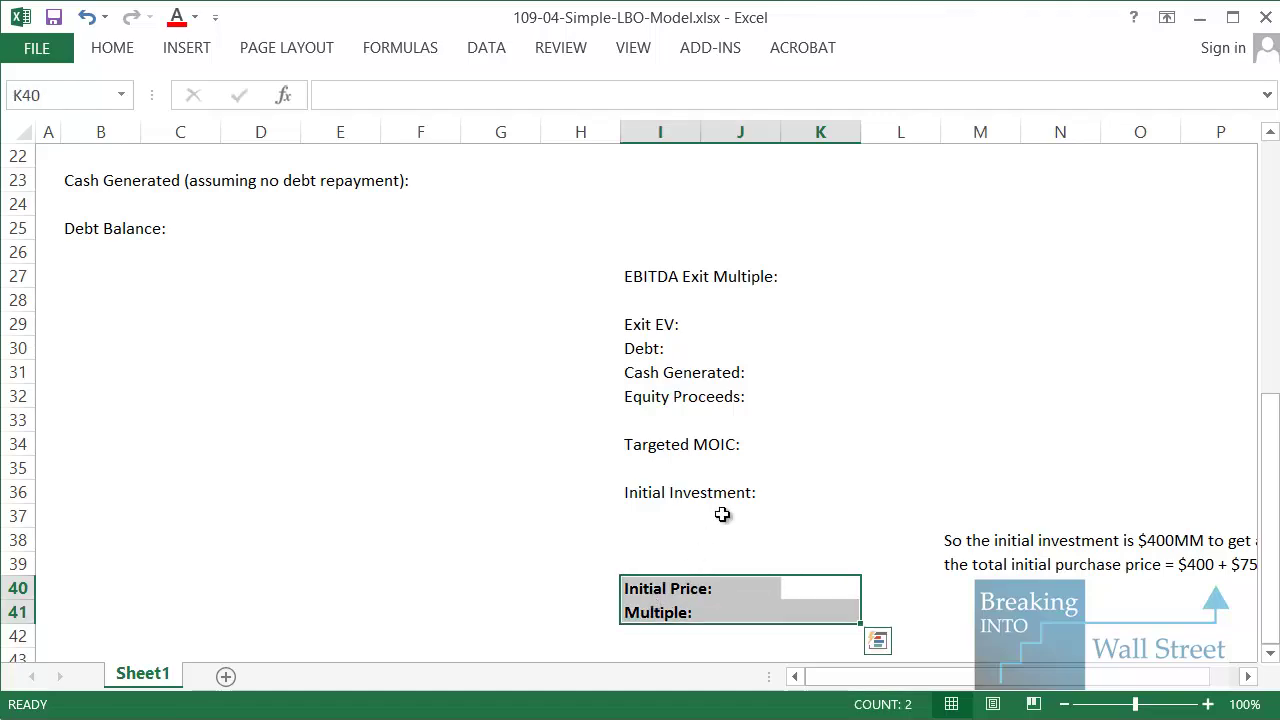
# Switch back to the Word case study and examine the required multiple of invested capital and the exit EV / EBITDA multiple.
pyautogui.hotkey('alt', 'Tab')
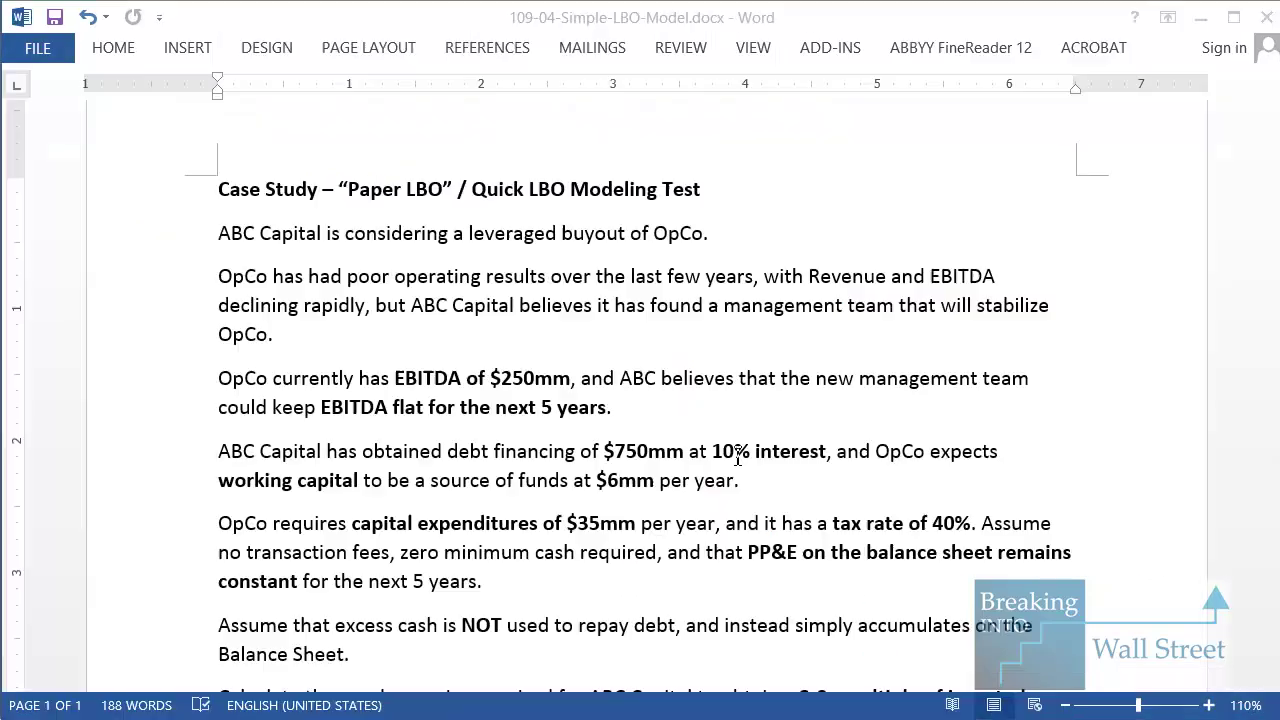
pyautogui.scroll(-5, 729, 520)
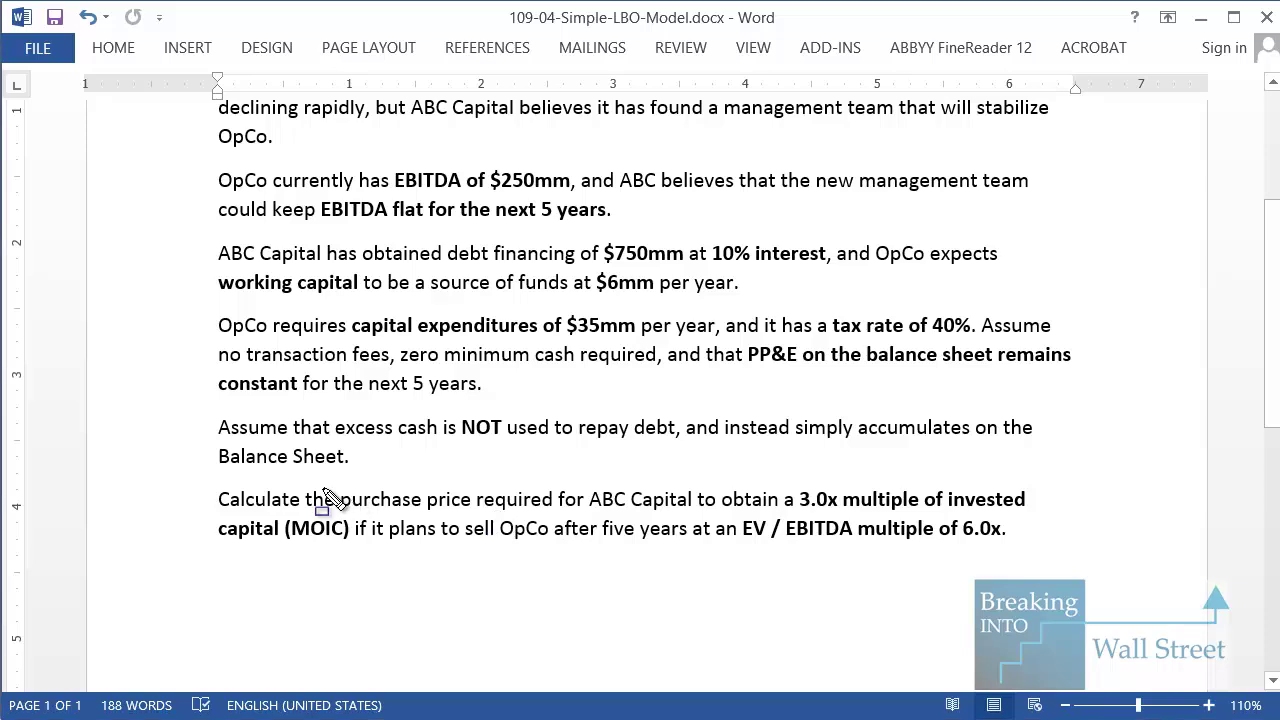
pyautogui.moveTo(553, 483)
pyautogui.mouseDown()
pyautogui.moveTo(729, 511)
pyautogui.moveTo(1040, 530)
pyautogui.moveTo(1051, 513)
pyautogui.mouseUp()
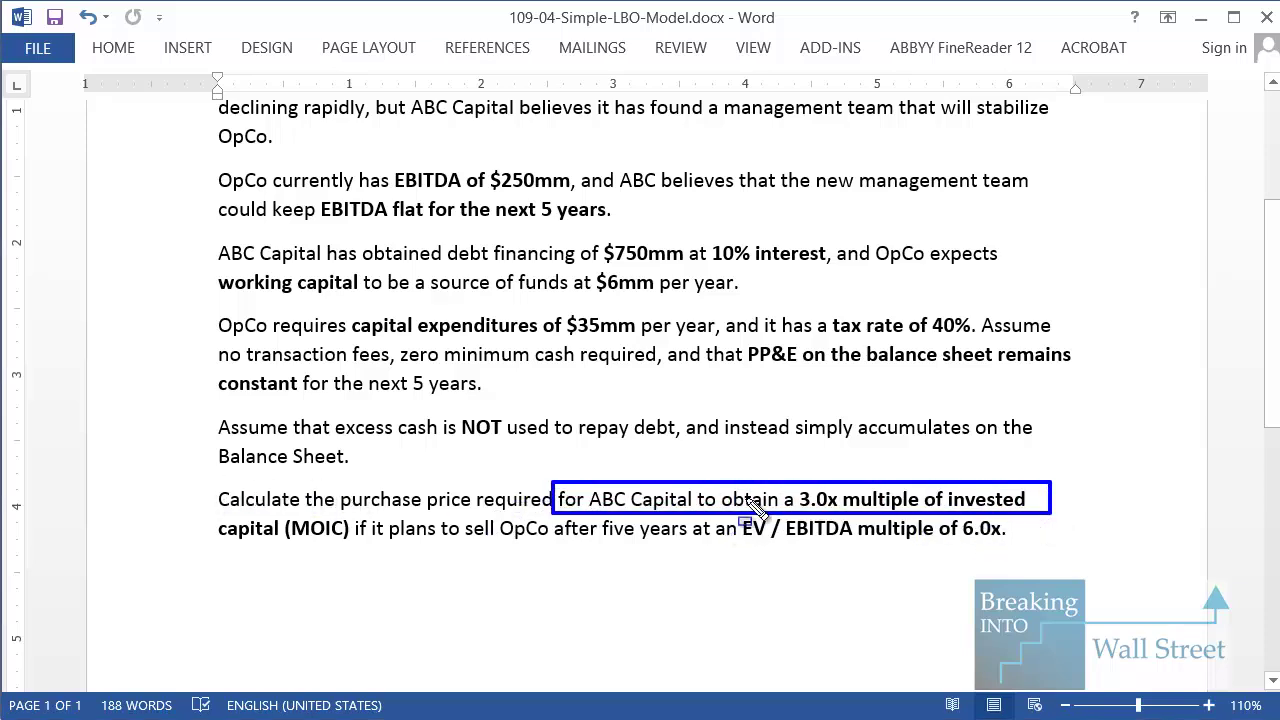
pyautogui.moveTo(456, 512); pyautogui.dragTo(1012, 548)
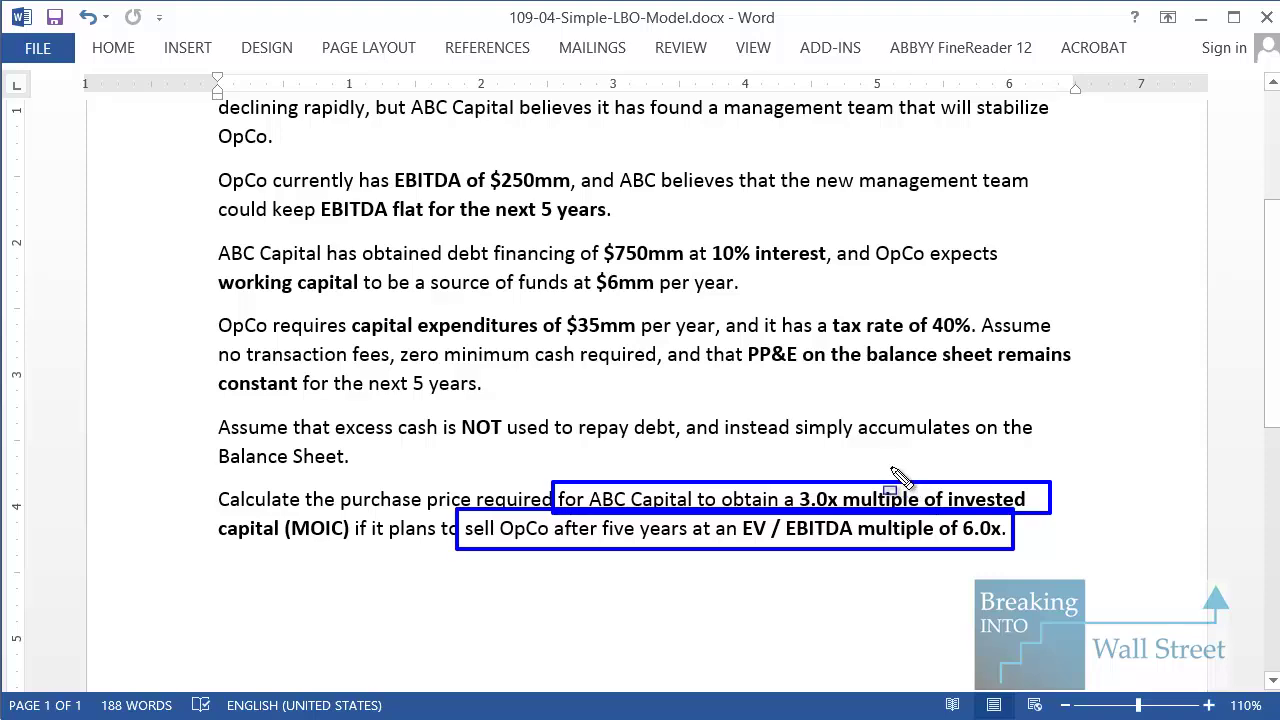
pyautogui.press('Escape')
pyautogui.scroll(4, 876, 472)
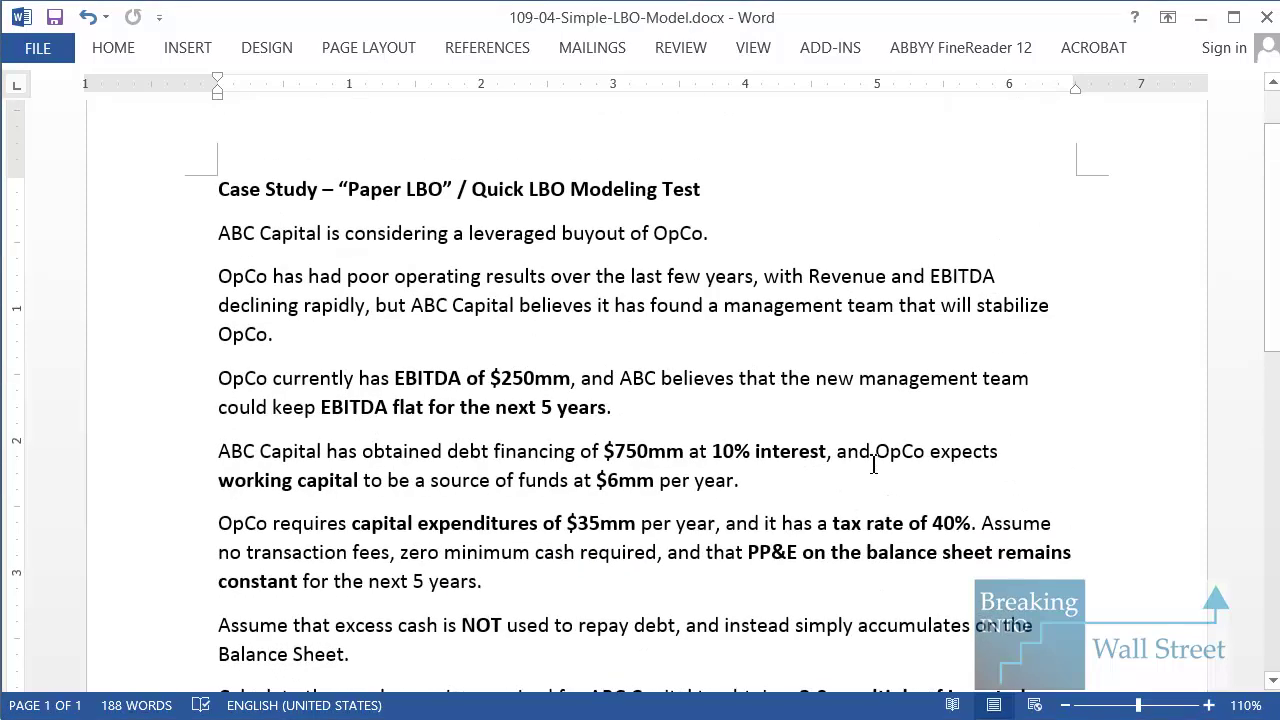
# Examine the case study's background on OpCo and the EBITDA assumptions for the current year and the next five years.
pyautogui.scroll(-1, 652, 410)
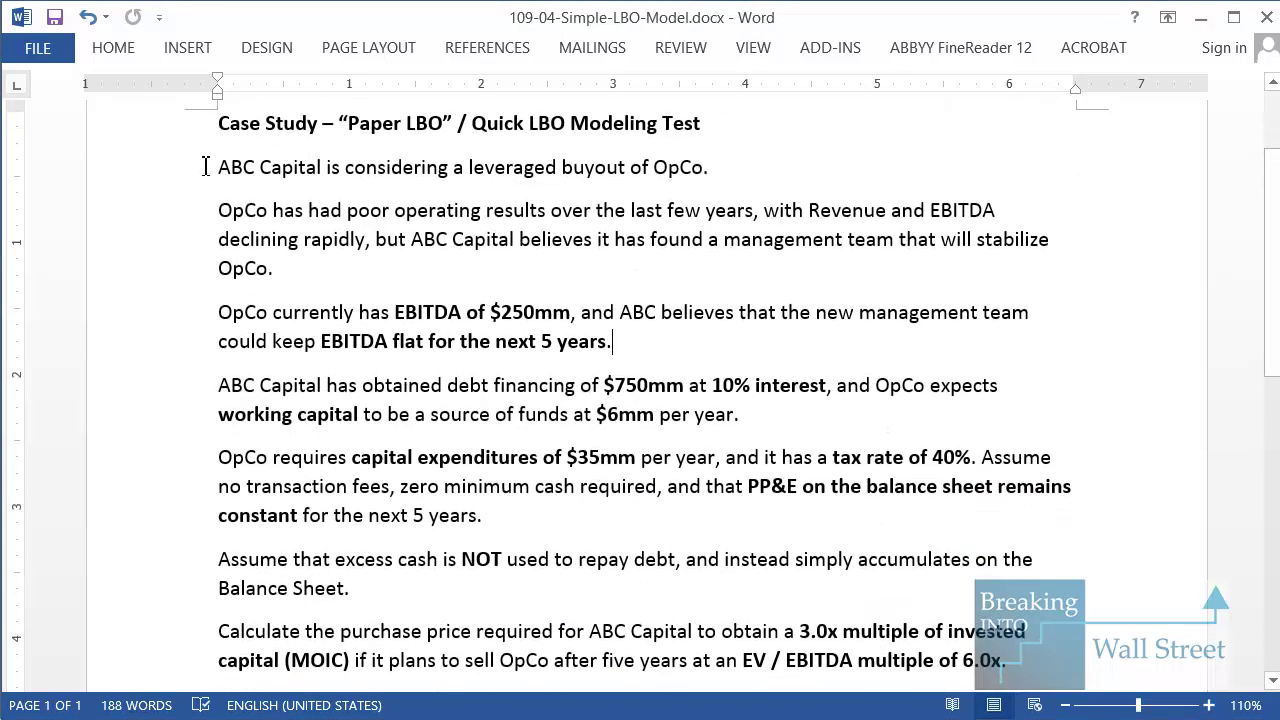
pyautogui.keyDown('shift'); pyautogui.click(373, 277); pyautogui.keyUp('shift')
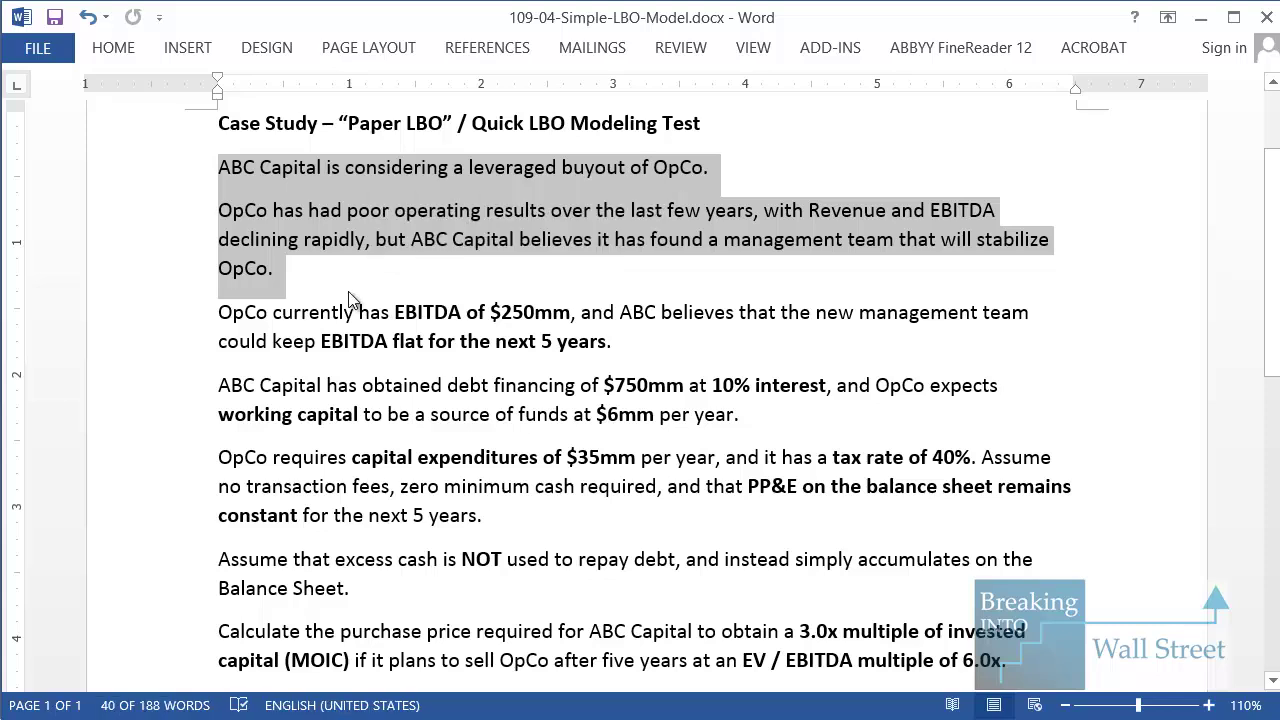
pyautogui.press('Right')
pyautogui.moveTo(306, 191)
pyautogui.mouseDown()
pyautogui.moveTo(600, 245)
pyautogui.moveTo(1018, 234)
pyautogui.mouseUp()
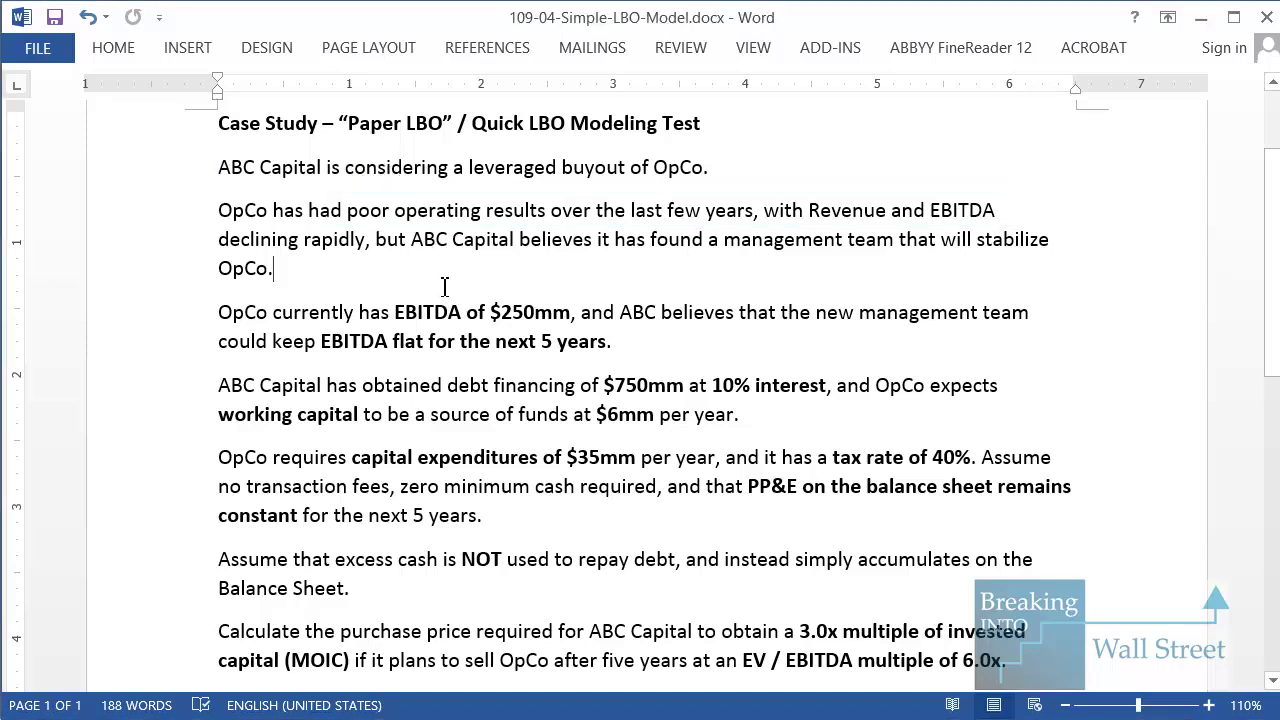
pyautogui.scroll(-2, 214, 176)
pyautogui.moveTo(206, 157)
pyautogui.mouseDown()
pyautogui.moveTo(290, 180)
pyautogui.moveTo(543, 208)
pyautogui.moveTo(582, 199)
pyautogui.moveTo(514, 221)
pyautogui.moveTo(310, 225)
pyautogui.moveTo(322, 226)
pyautogui.mouseUp()
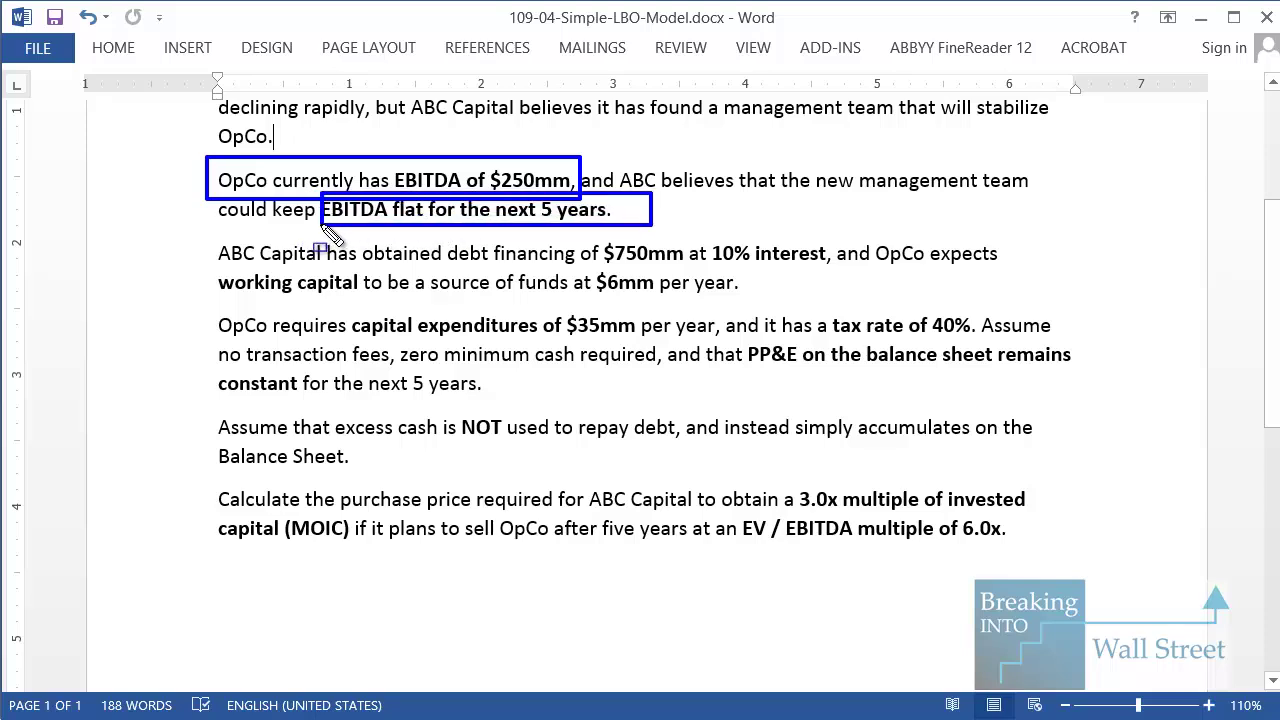
pyautogui.press('Escape')
# Switch to the Excel model and enter 250 as the Year 0 EBITDA.
pyautogui.hotkey('alt', 'Tab')
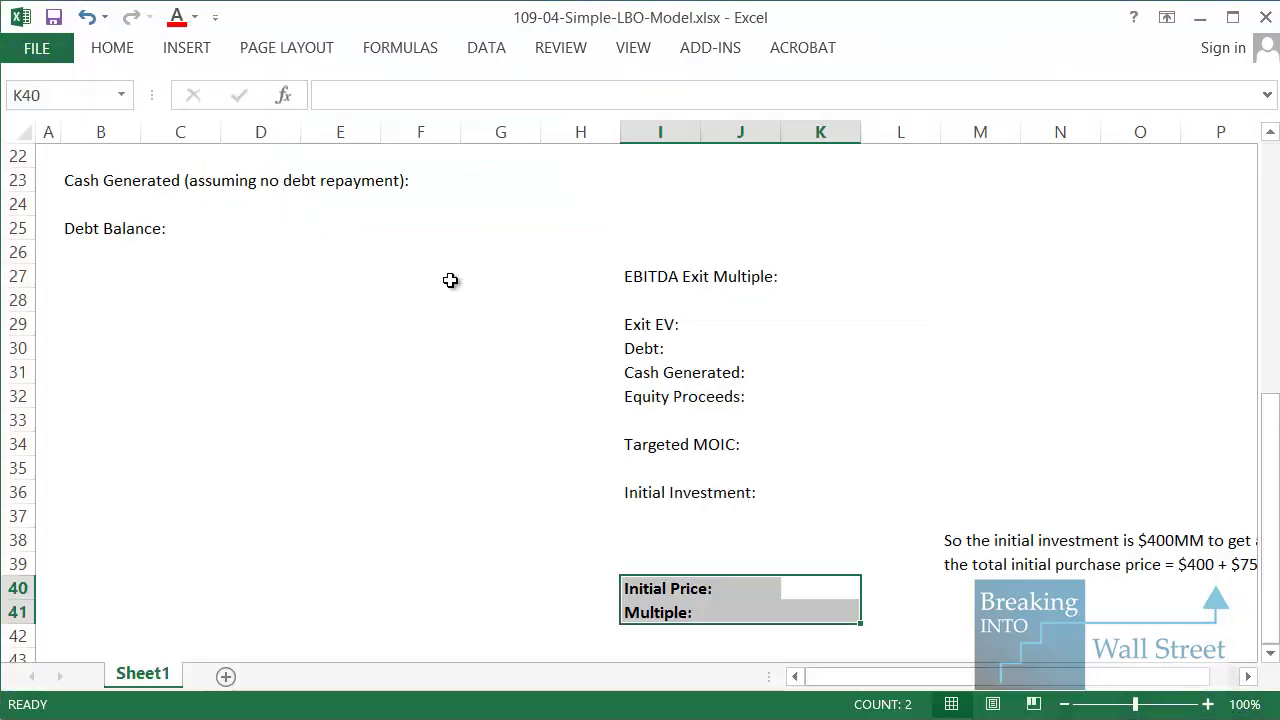
pyautogui.scroll(7, 440, 280)
pyautogui.click(410, 300)
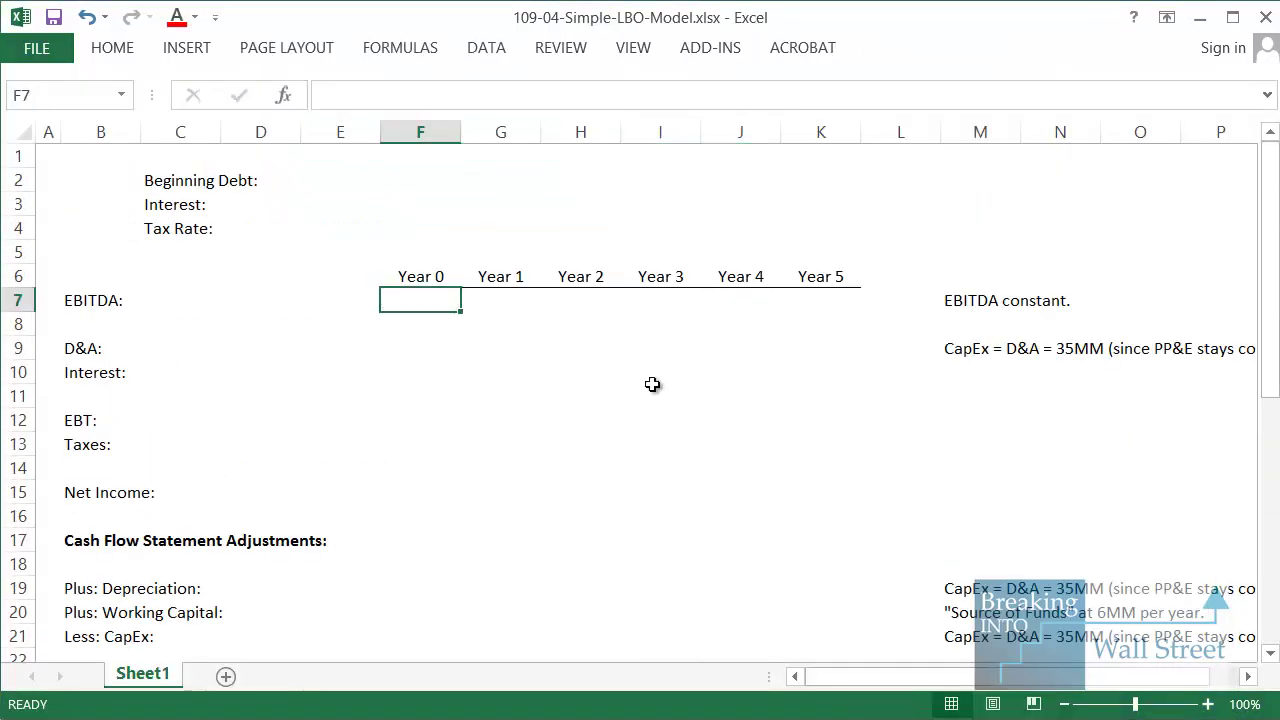
pyautogui.write('250')
pyautogui.press('Tab')
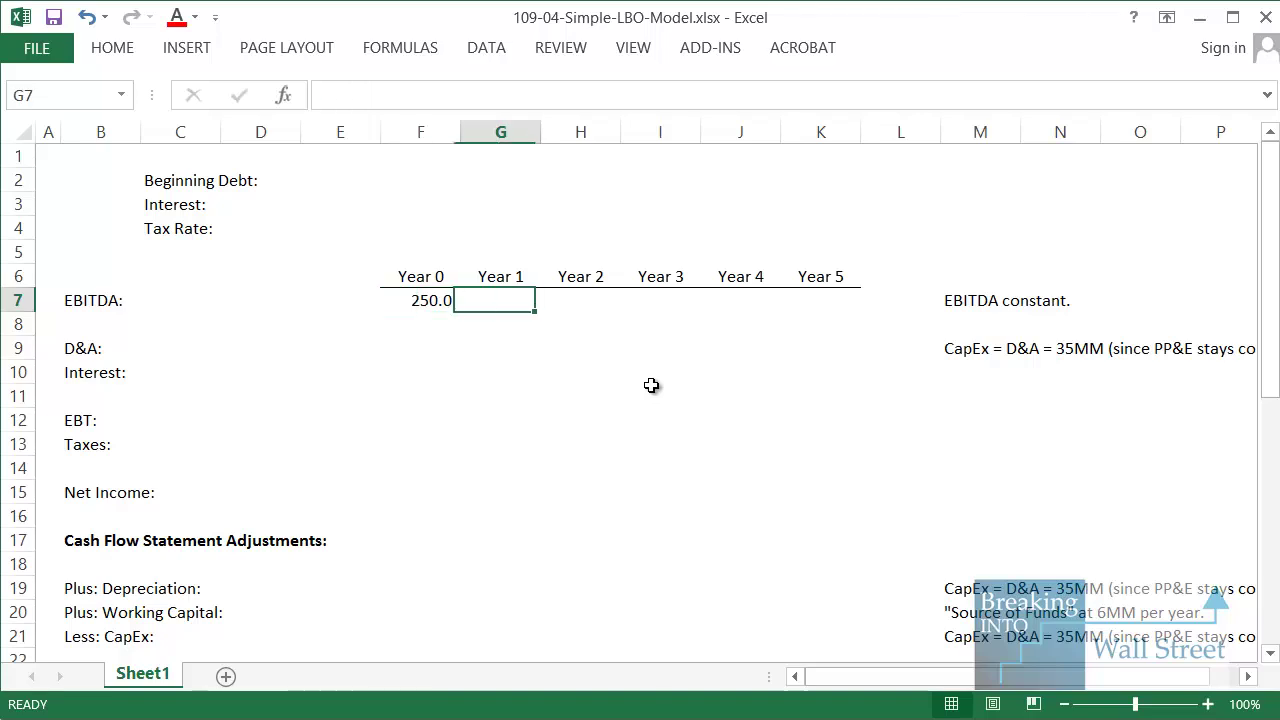
# Link Year 1 EBITDA to the Year 0 value with =+F7 and fill the formula across through Year 5.
pyautogui.write('=+')
pyautogui.press('Left')
pyautogui.hotkey('ctrl', 'Return')
pyautogui.hotkey('shift', 'Right')
pyautogui.hotkey('shift', 'Right')
pyautogui.hotkey('shift', 'Right')
pyautogui.hotkey('shift', 'Right')
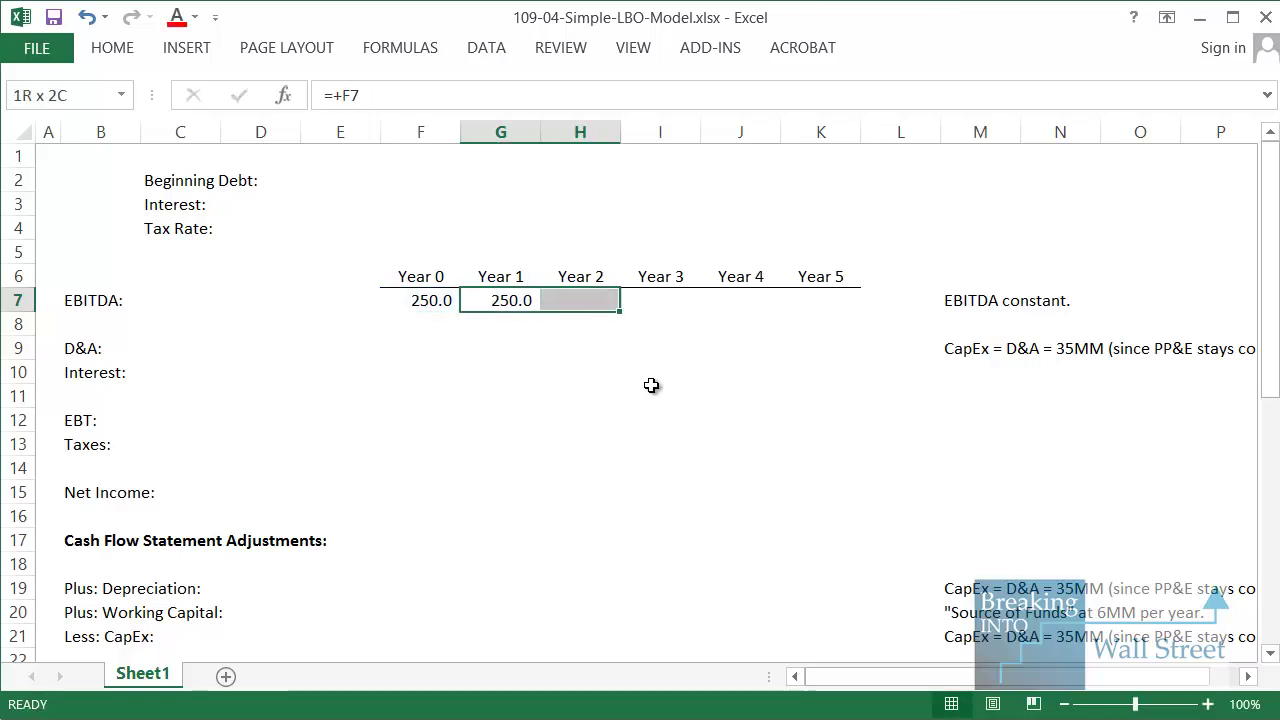
pyautogui.hotkey('ctrl', 'r')
pyautogui.press('Left')
pyautogui.hotkey('shift', 'space')
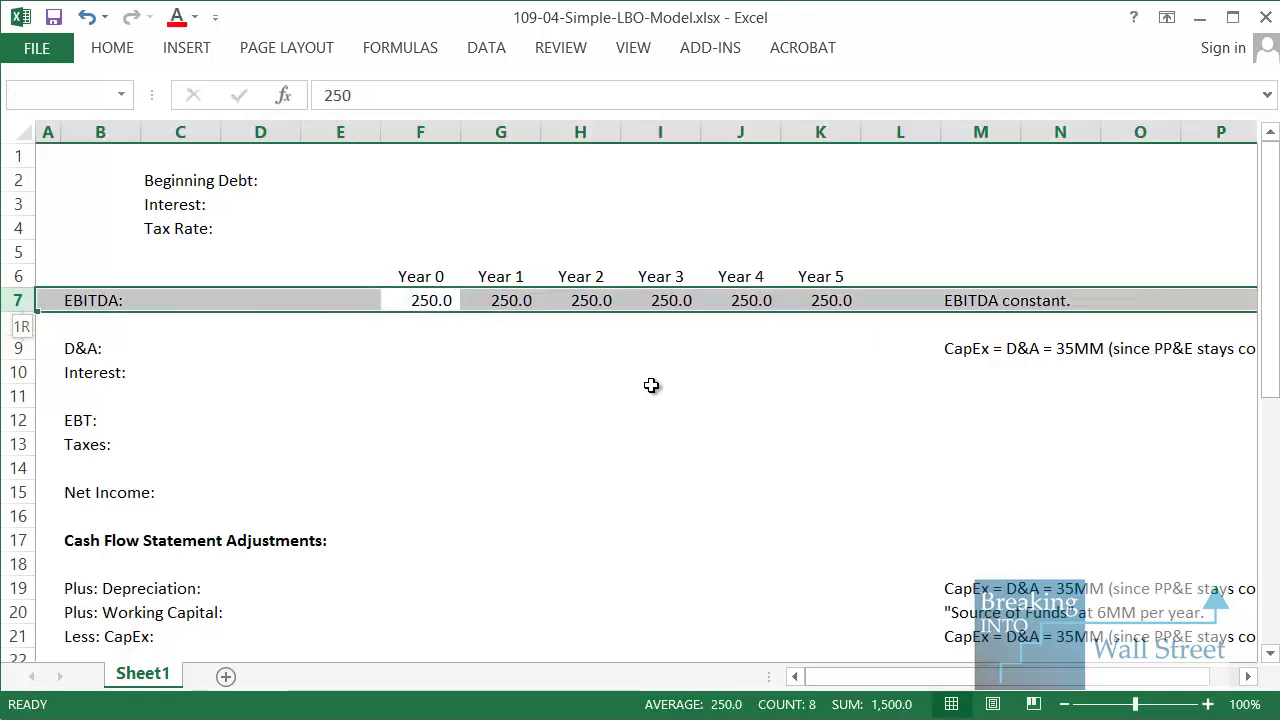
pyautogui.press('Down')
pyautogui.press('Up')
pyautogui.hotkey('shift', 'space')
# Switch to the Word case study and check the paragraph on debt financing, interest rate and working capital.
pyautogui.click(410, 344)
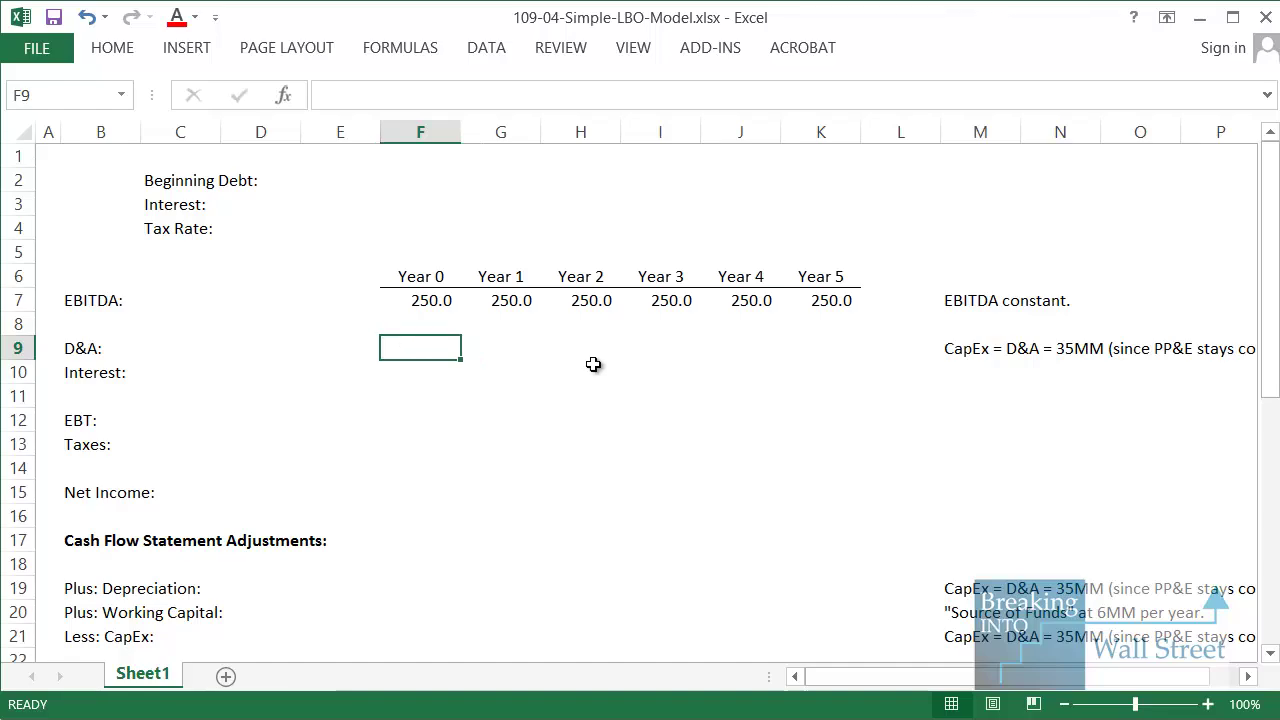
pyautogui.hotkey('alt', 'Tab')
pyautogui.scroll(-1, 650, 297)
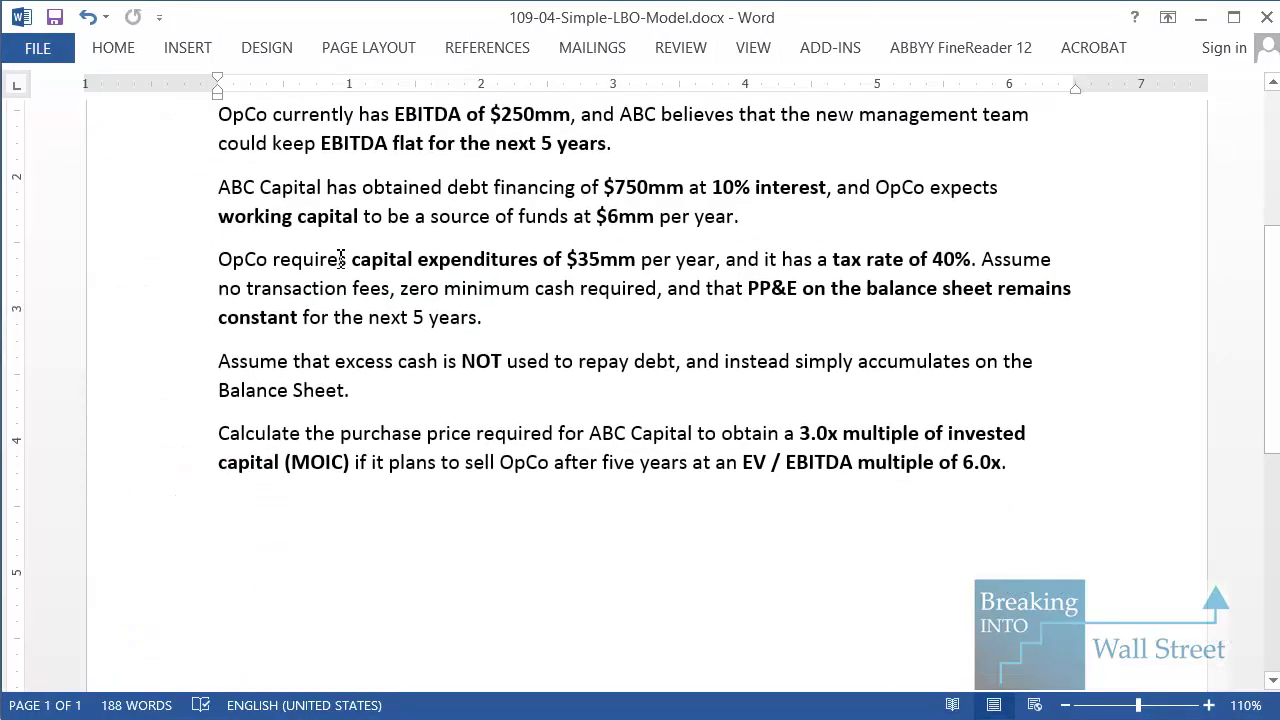
pyautogui.moveTo(252, 178)
pyautogui.mouseDown()
pyautogui.moveTo(447, 210)
pyautogui.moveTo(1029, 238)
pyautogui.mouseUp()
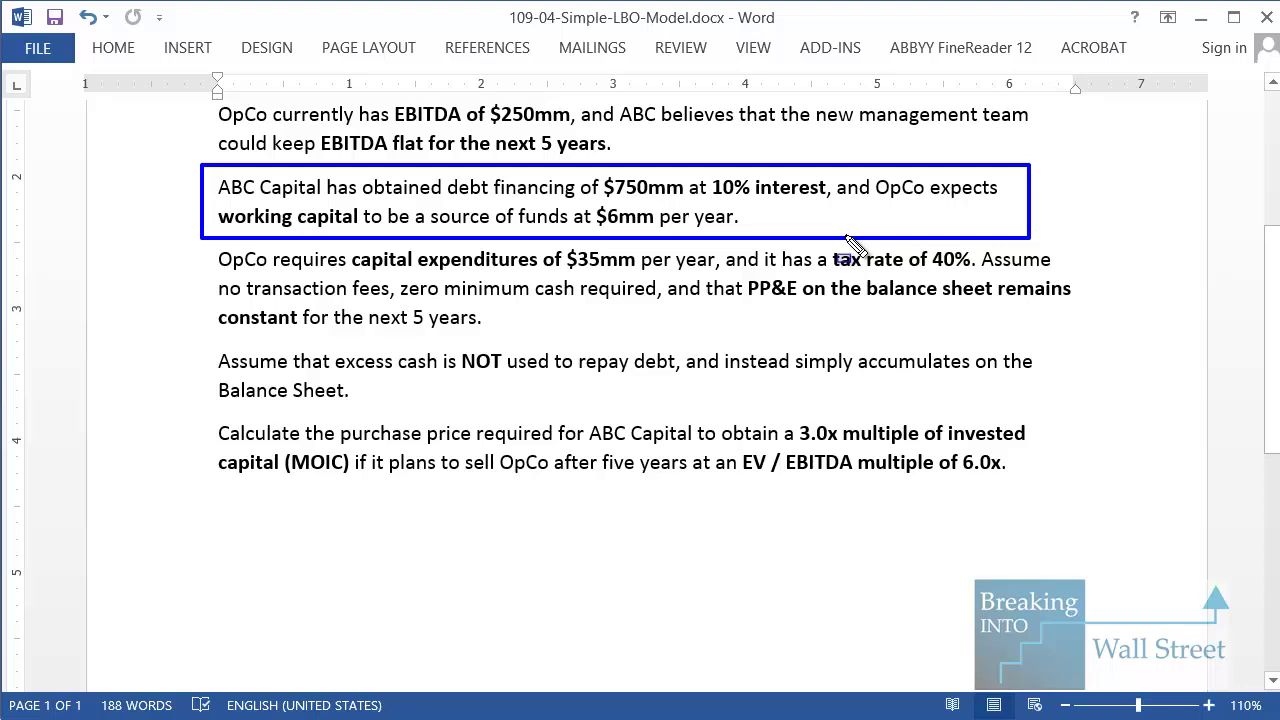
pyautogui.press('Escape')
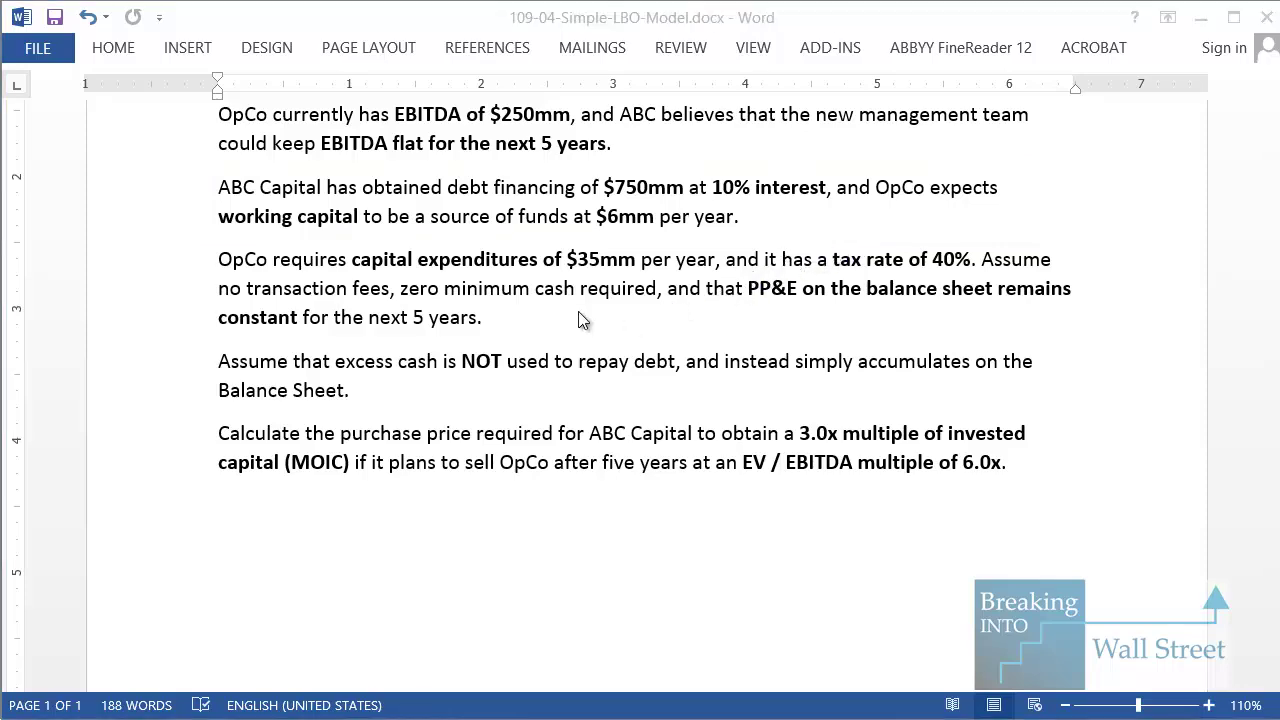
# Switch to the Excel model and set Beginning Debt to 750 and Interest to 10%.
pyautogui.hotkey('alt', 'Tab')
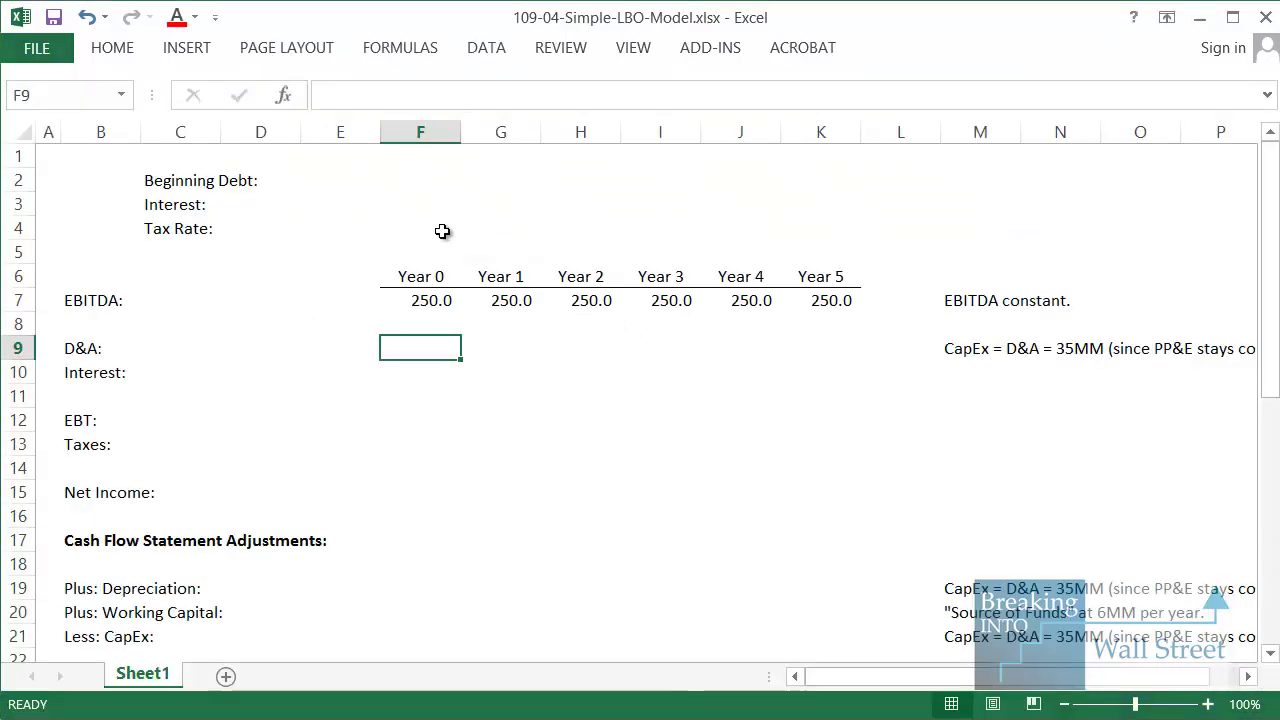
pyautogui.click(342, 182)
pyautogui.write('750')
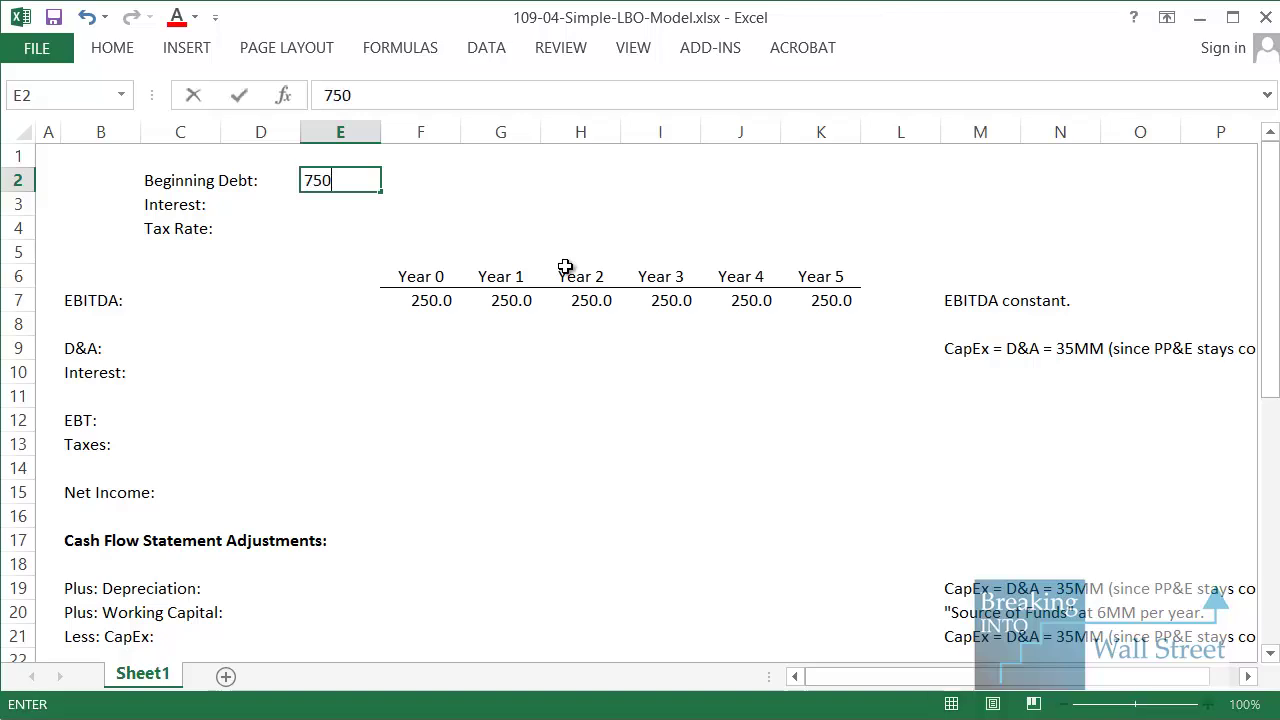
pyautogui.hotkey('ctrl', 'Return')
pyautogui.press('Down')
pyautogui.write('10')
pyautogui.hotkey('ctrl', 'Return')
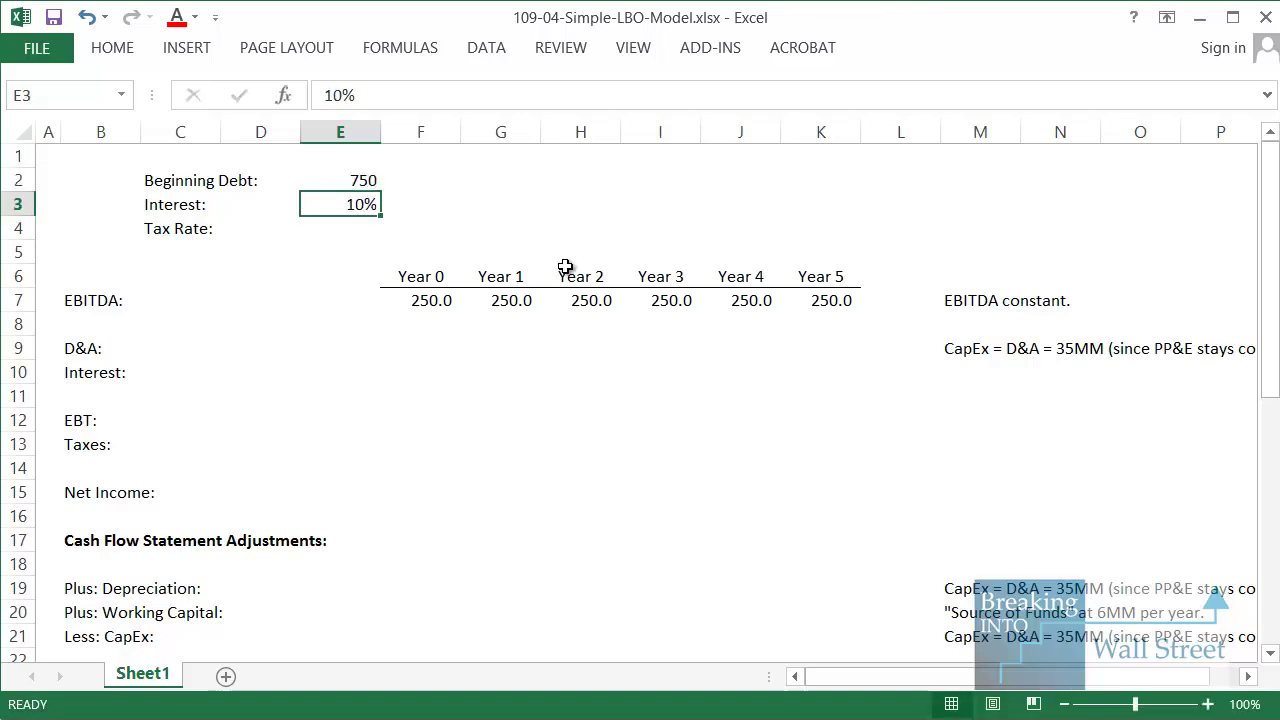
# Examine the Plus: Working Capital row and its accompanying note on the yearly source of funds.
pyautogui.click(392, 614)
pyautogui.scroll(-1, 447, 600)
pyautogui.scroll(-1, 447, 600)
pyautogui.moveTo(922, 451)
pyautogui.mouseDown()
pyautogui.moveTo(1110, 500)
pyautogui.moveTo(1240, 494)
pyautogui.mouseUp()
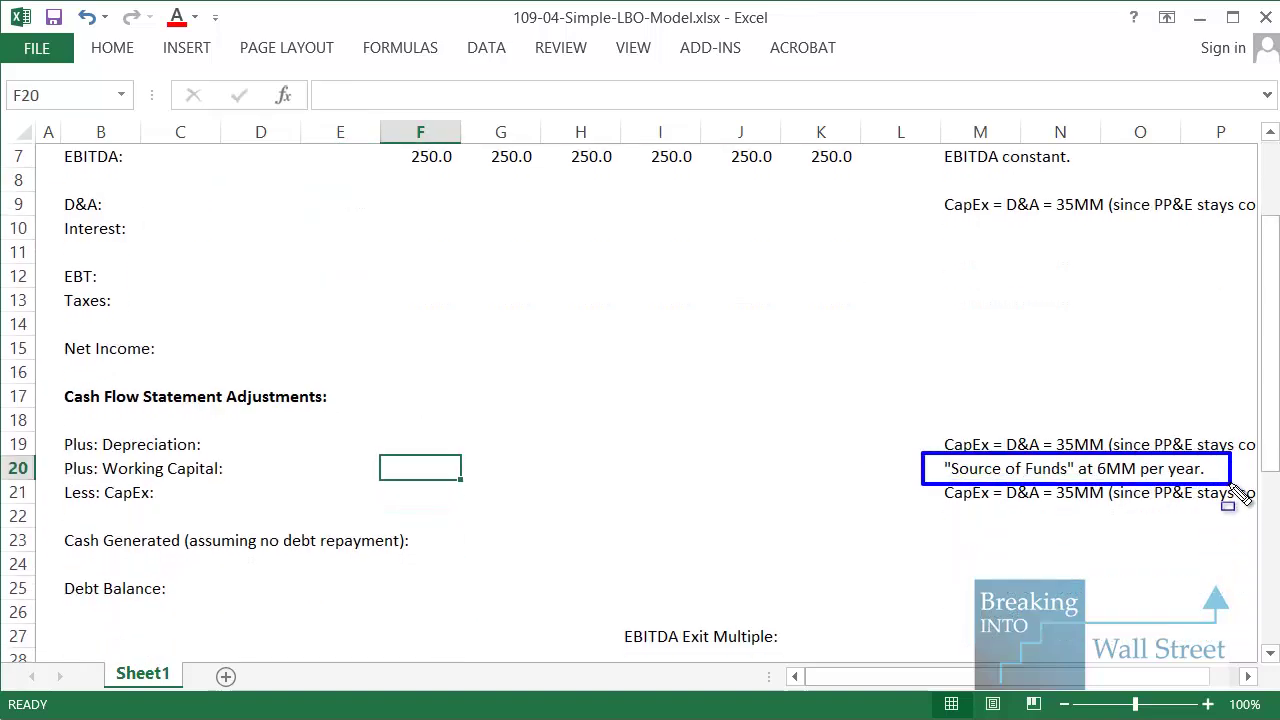
pyautogui.press('Escape')
pyautogui.scroll(1, 486, 481)
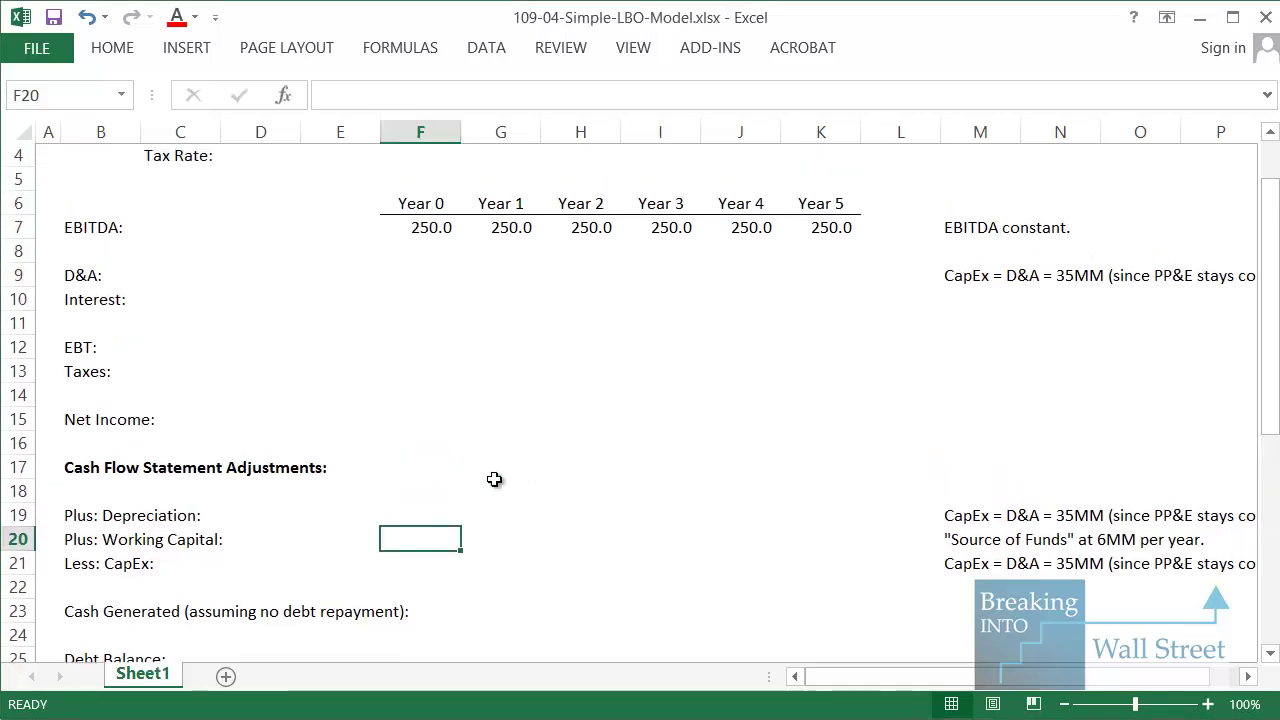
# Edit the working capital row label to read "Plus: Change in Working Capital:".
pyautogui.press('Left')
pyautogui.press('Left')
pyautogui.press('Left')
pyautogui.press('Left')
pyautogui.press('F2')
pyautogui.hotkey('ctrl', 'Left')
pyautogui.hotkey('ctrl', 'Left')
pyautogui.write('Change in')
pyautogui.press('Tab')
# Select the Year 1 working capital cell and check the yearly source of funds in the Word case study.
pyautogui.press('Right')
pyautogui.press('Right')
pyautogui.press('Right')
pyautogui.press('Right')
pyautogui.hotkey('alt', 'Tab')
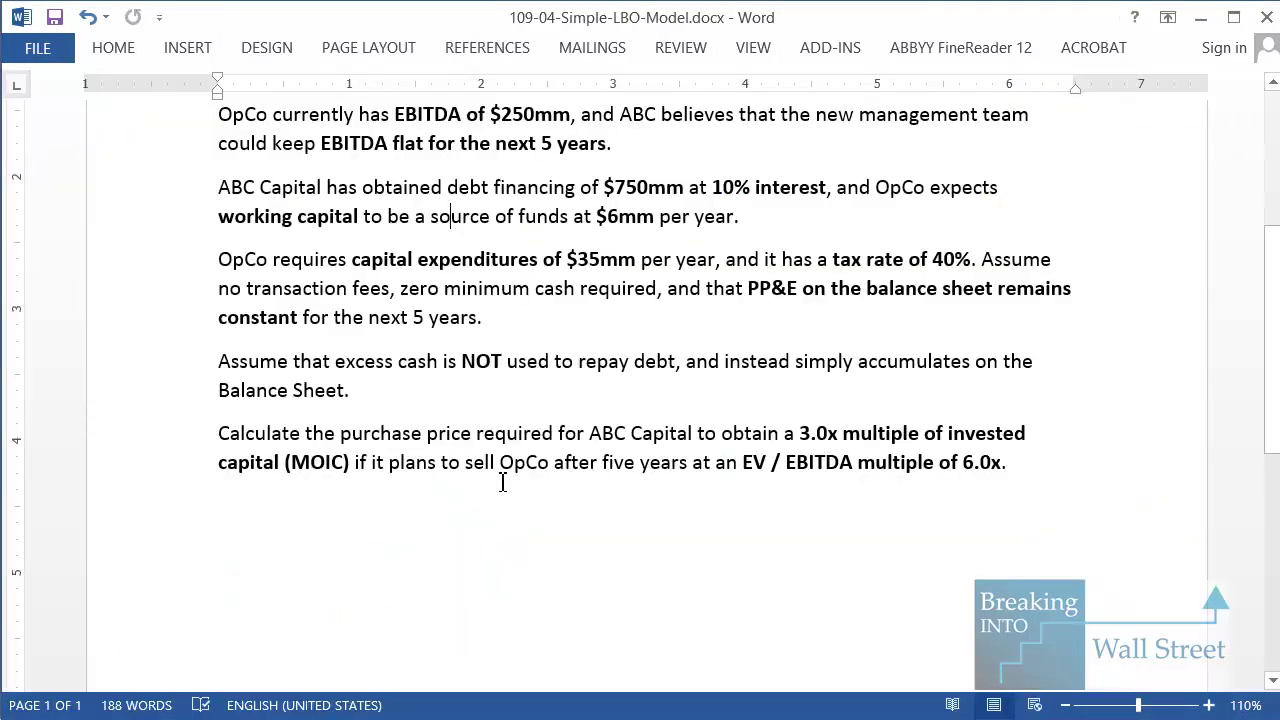
pyautogui.moveTo(414, 199); pyautogui.dragTo(778, 240)
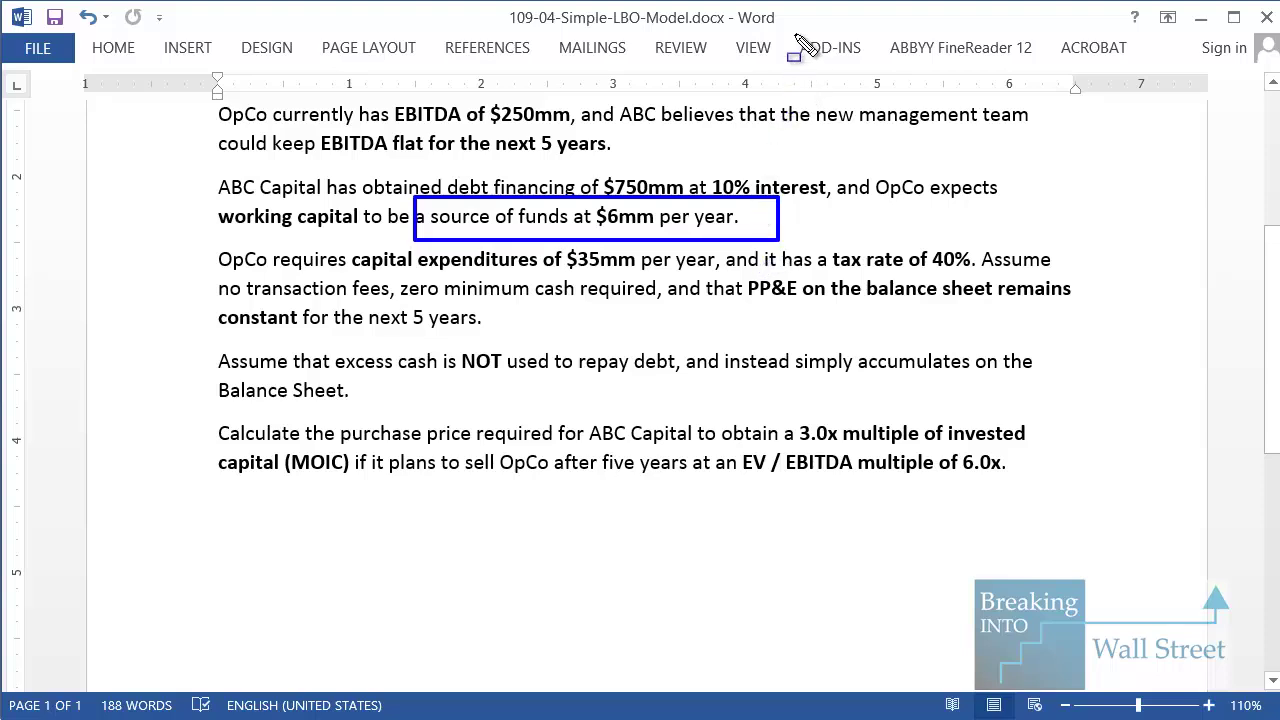
# Switch to the Excel model, set Year 1 Change in Working Capital to 6, and fill =+G20 from Year 2 through Year 5.
pyautogui.hotkey('alt', 'Tab')
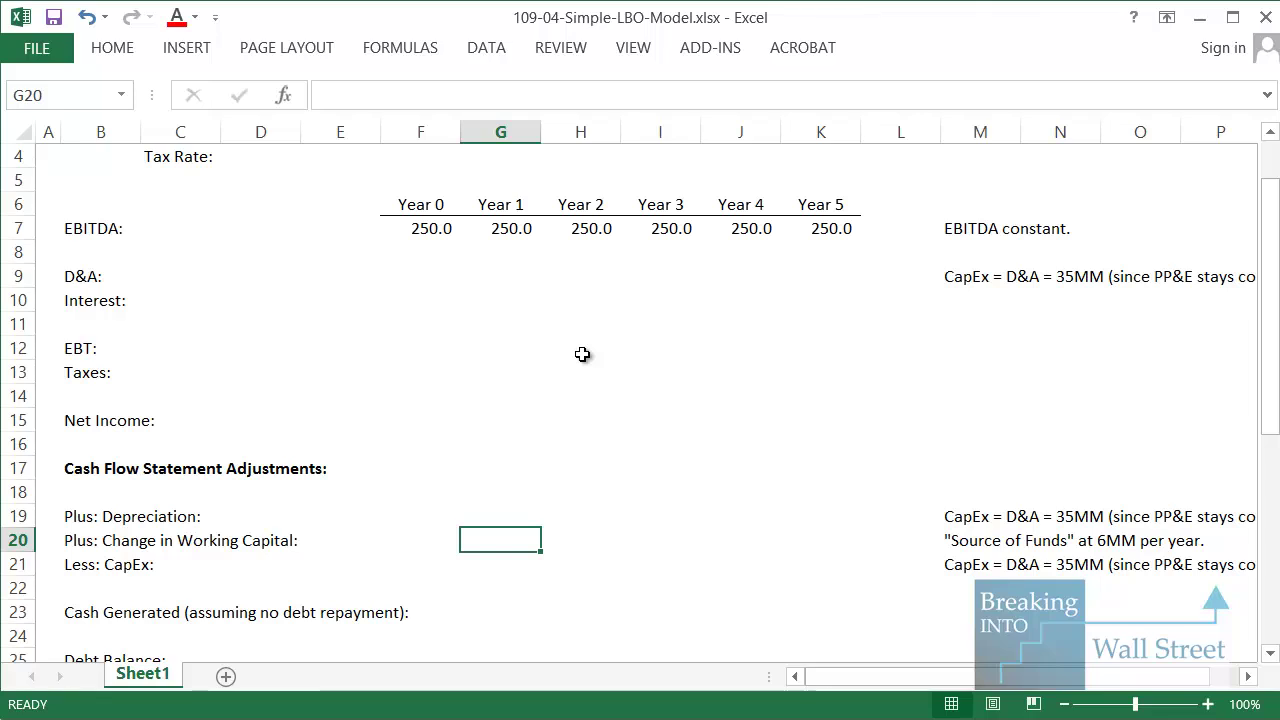
pyautogui.write('6')
pyautogui.press('Tab')
pyautogui.write('=+')
pyautogui.press('Left')
pyautogui.hotkey('ctrl', 'Return')
pyautogui.hotkey('shift', 'Right')
pyautogui.hotkey('shift', 'Right')
pyautogui.hotkey('shift', 'Right')
pyautogui.hotkey('ctrl', 'r')
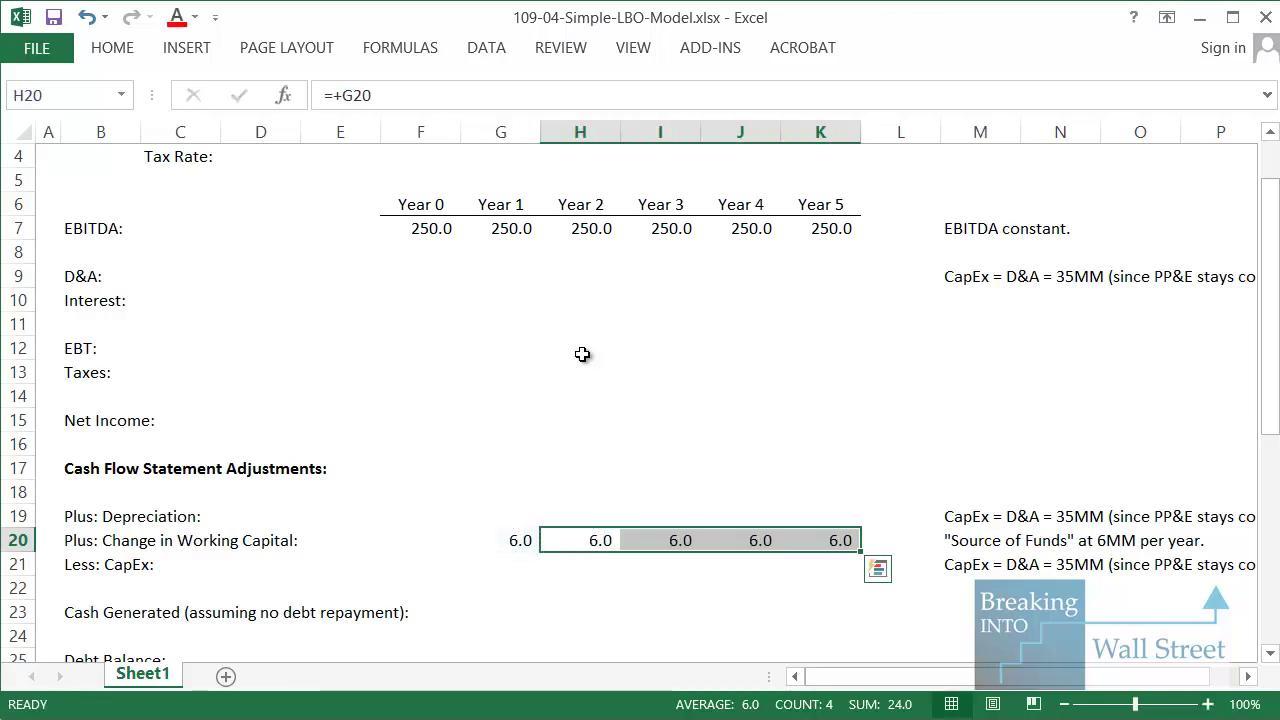
# Switch to the Word case study and check the sentence on capital expenditures and tax rate.
pyautogui.hotkey('alt', 'Tab')
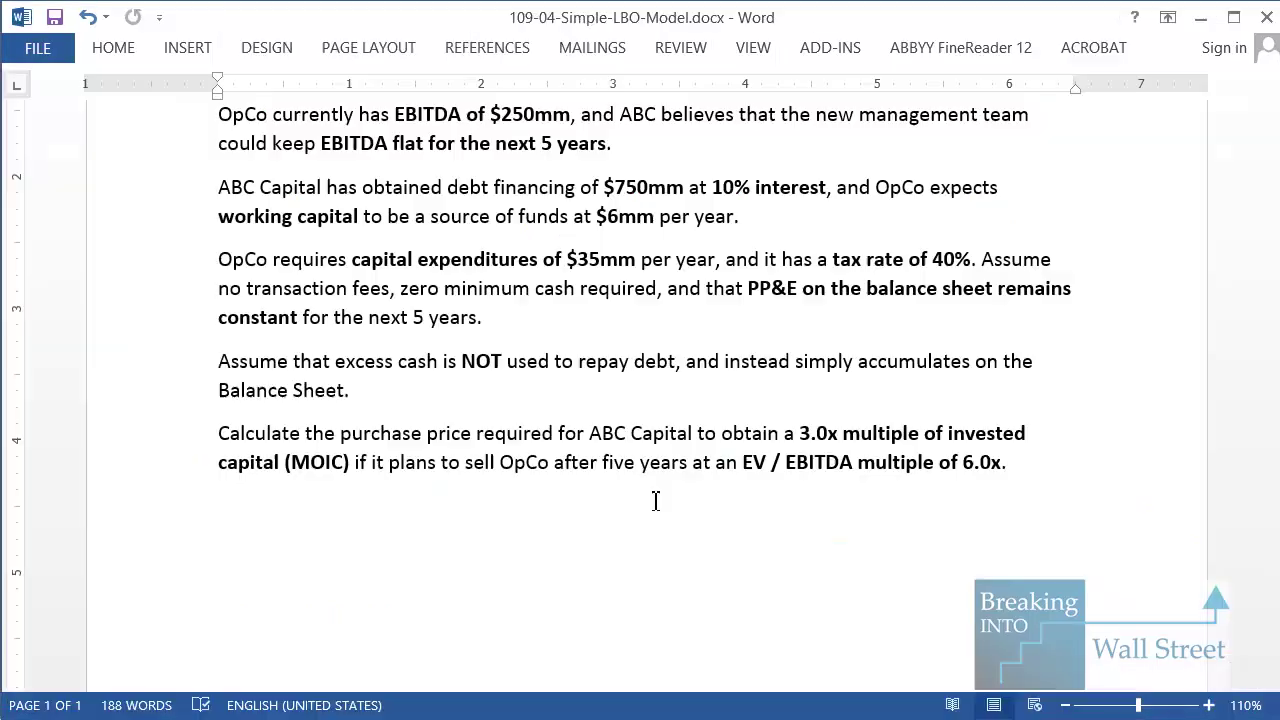
pyautogui.scroll(-1, 567, 323)
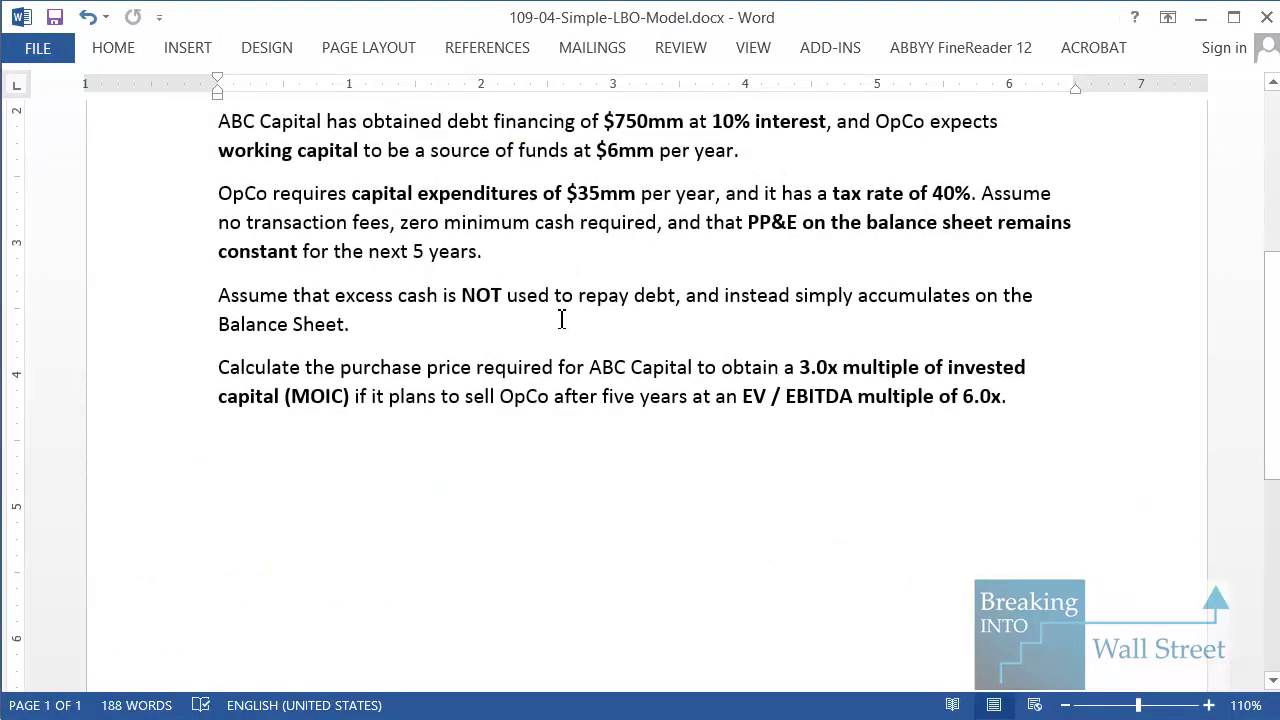
pyautogui.moveTo(200, 174)
pyautogui.mouseDown()
pyautogui.moveTo(582, 228)
pyautogui.moveTo(700, 208)
pyautogui.moveTo(965, 198)
pyautogui.moveTo(982, 212)
pyautogui.mouseUp()
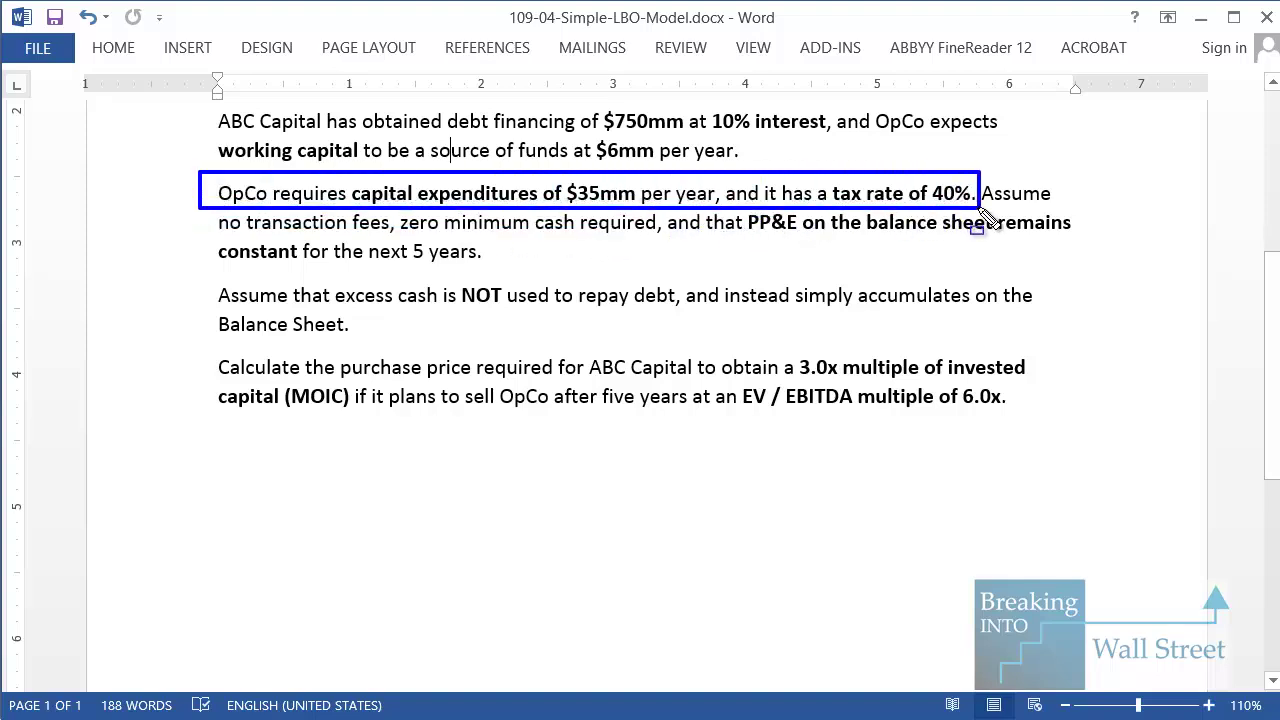
pyautogui.moveTo(982, 212); pyautogui.dragTo(980, 214)
pyautogui.press('Escape')
pyautogui.click(910, 18)
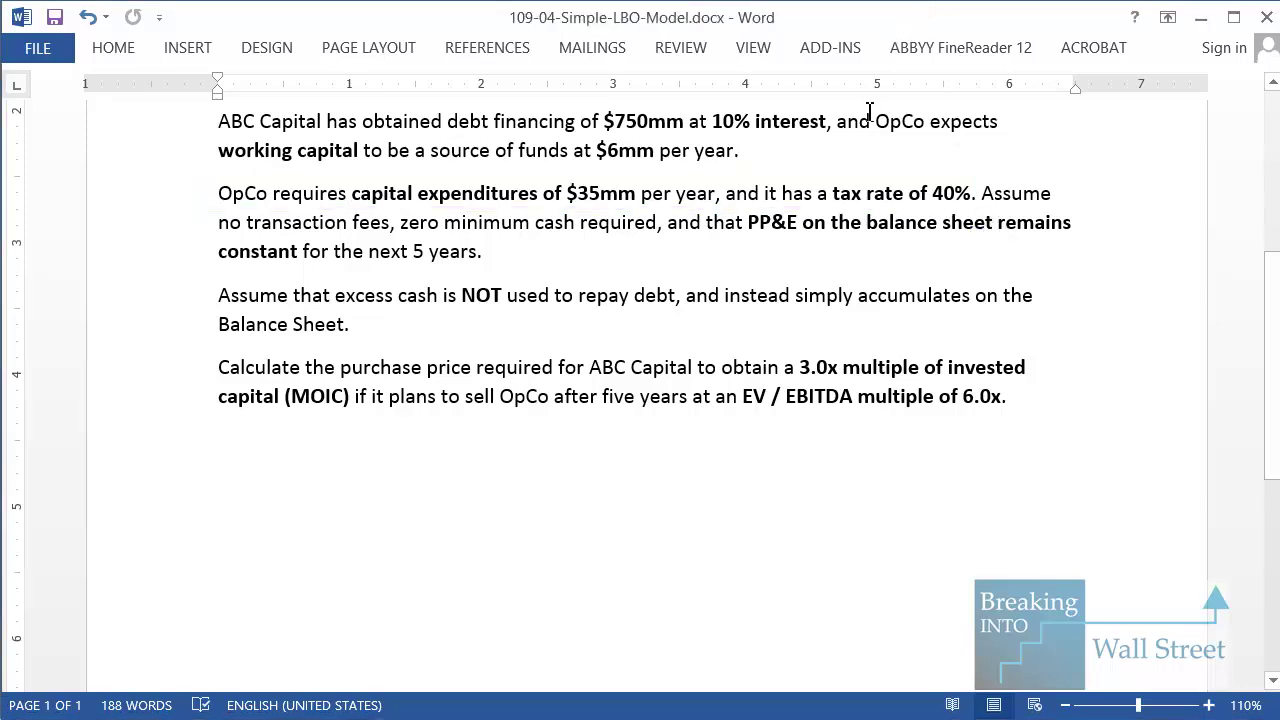
# Switch to the Excel model, select the Year 1 CapEx cell, and examine the Net Income and Cash Flow Statement Adjustments sections.
pyautogui.hotkey('alt', 'Tab')
pyautogui.click(518, 566)
pyautogui.scroll(-1, 518, 566)
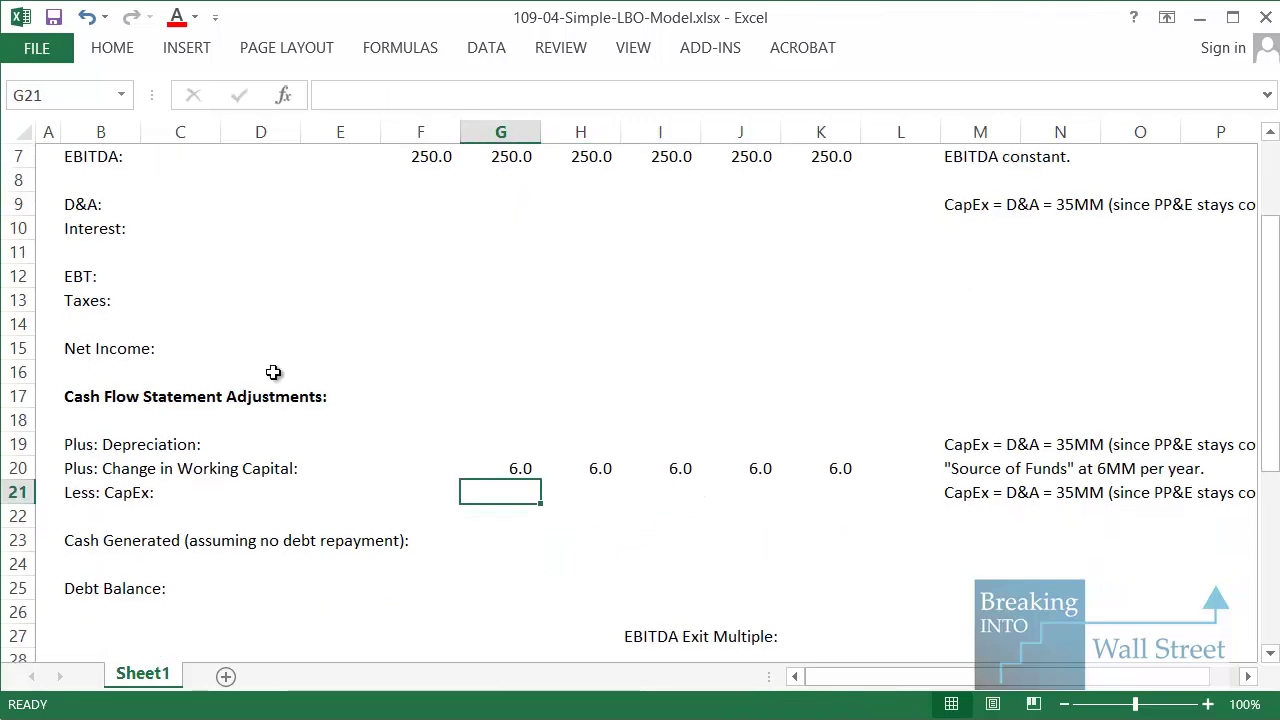
pyautogui.moveTo(46, 373)
pyautogui.mouseDown()
pyautogui.moveTo(545, 598)
pyautogui.moveTo(868, 612)
pyautogui.mouseUp()
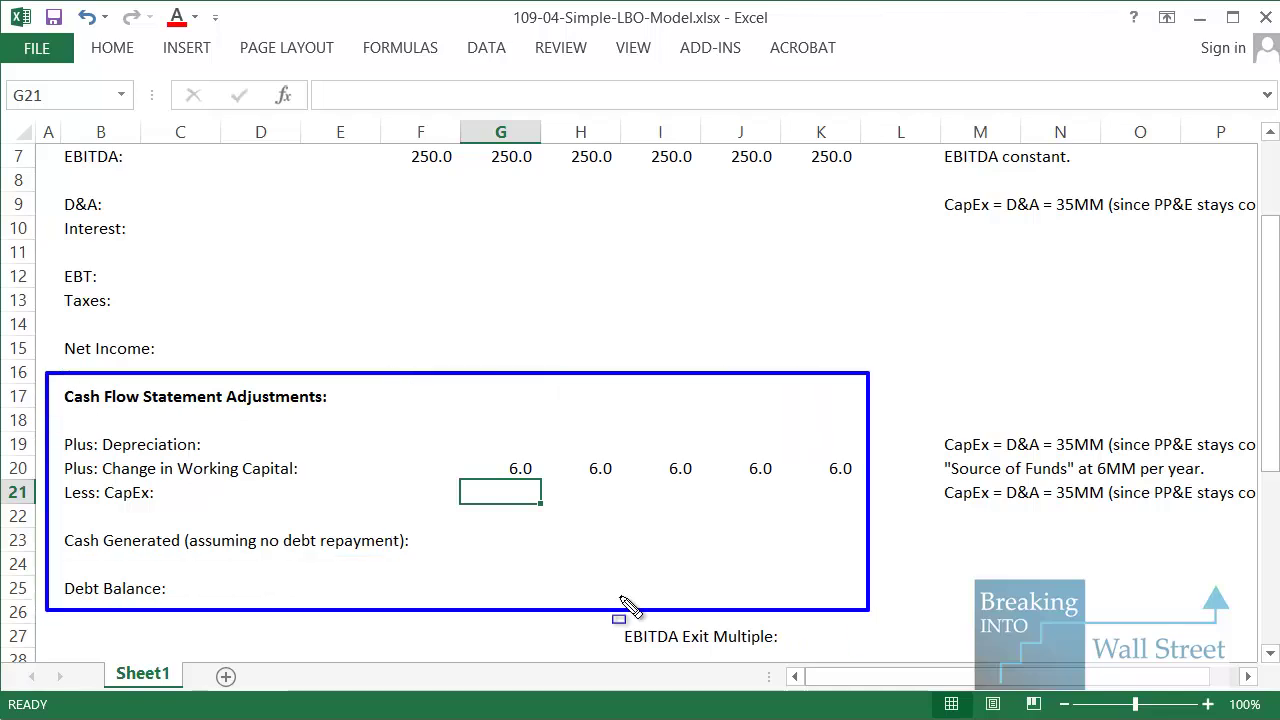
pyautogui.moveTo(44, 325)
pyautogui.mouseDown()
pyautogui.moveTo(256, 352)
pyautogui.moveTo(930, 364)
pyautogui.moveTo(874, 372)
pyautogui.mouseUp()
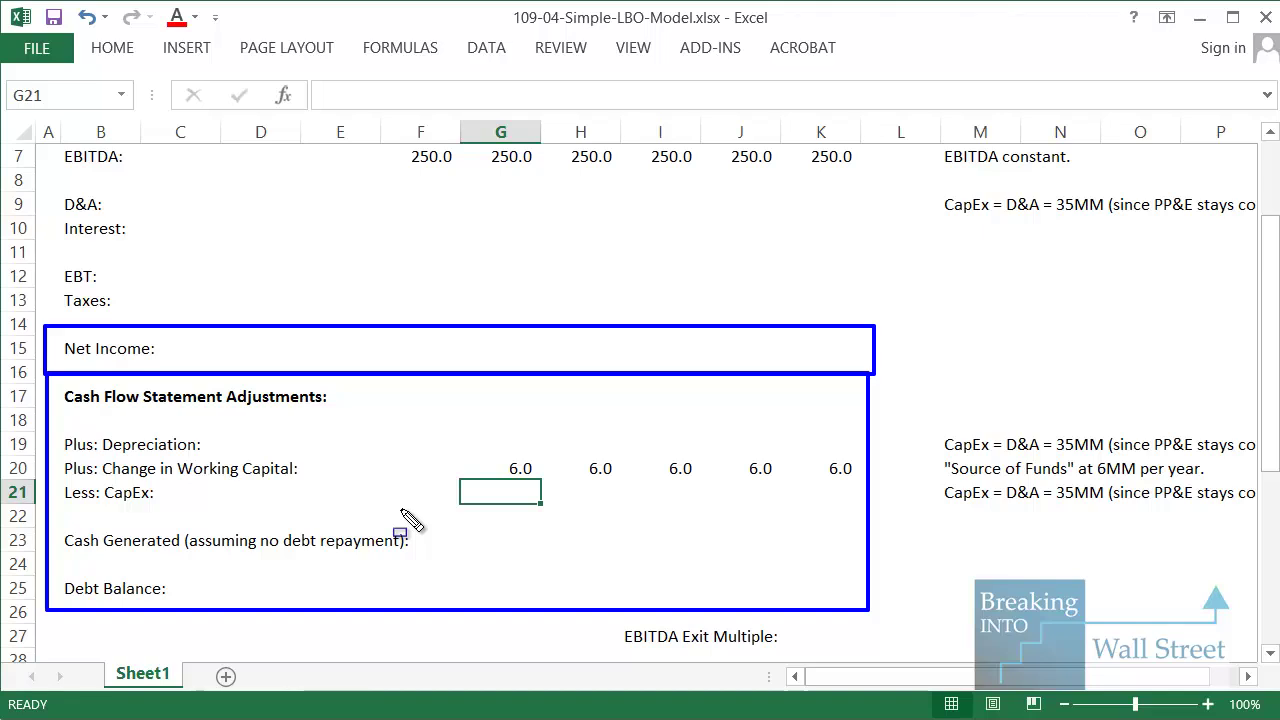
pyautogui.press('Escape')
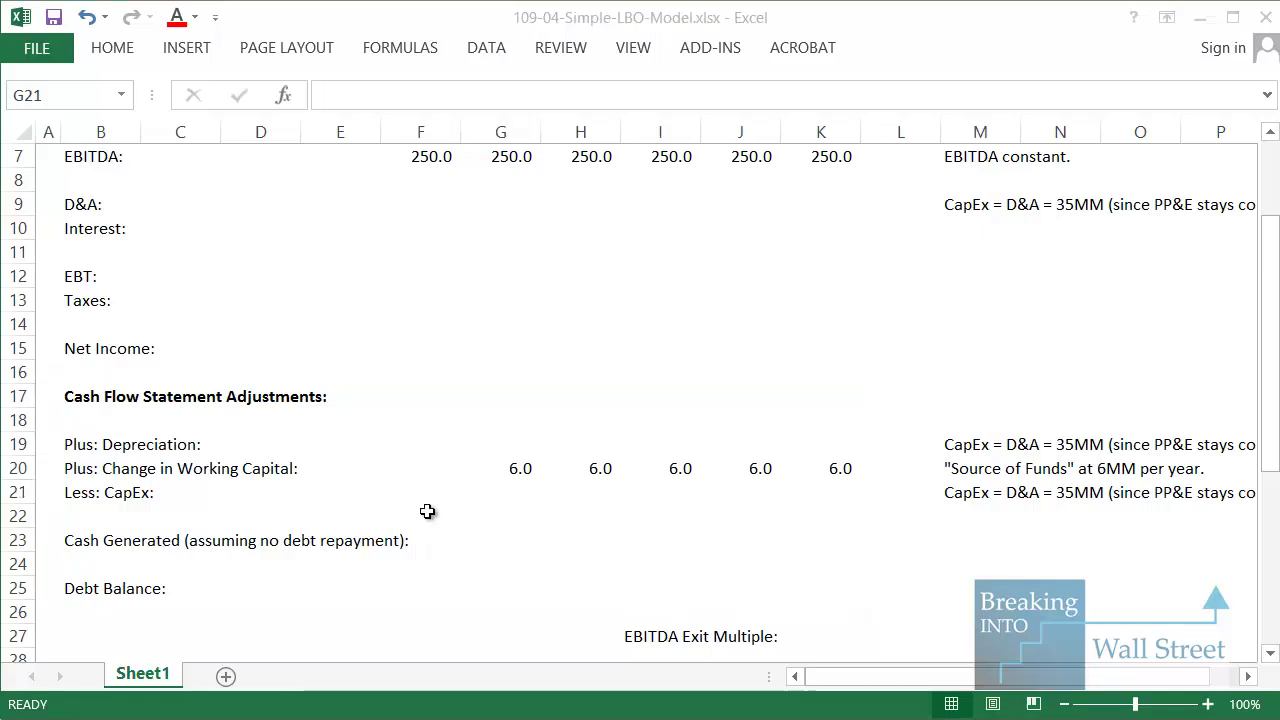
# Set Year 1 CapEx to -35, link Year 2 to it with =+G21, and fill the formula through Year 5.
pyautogui.write('-35')
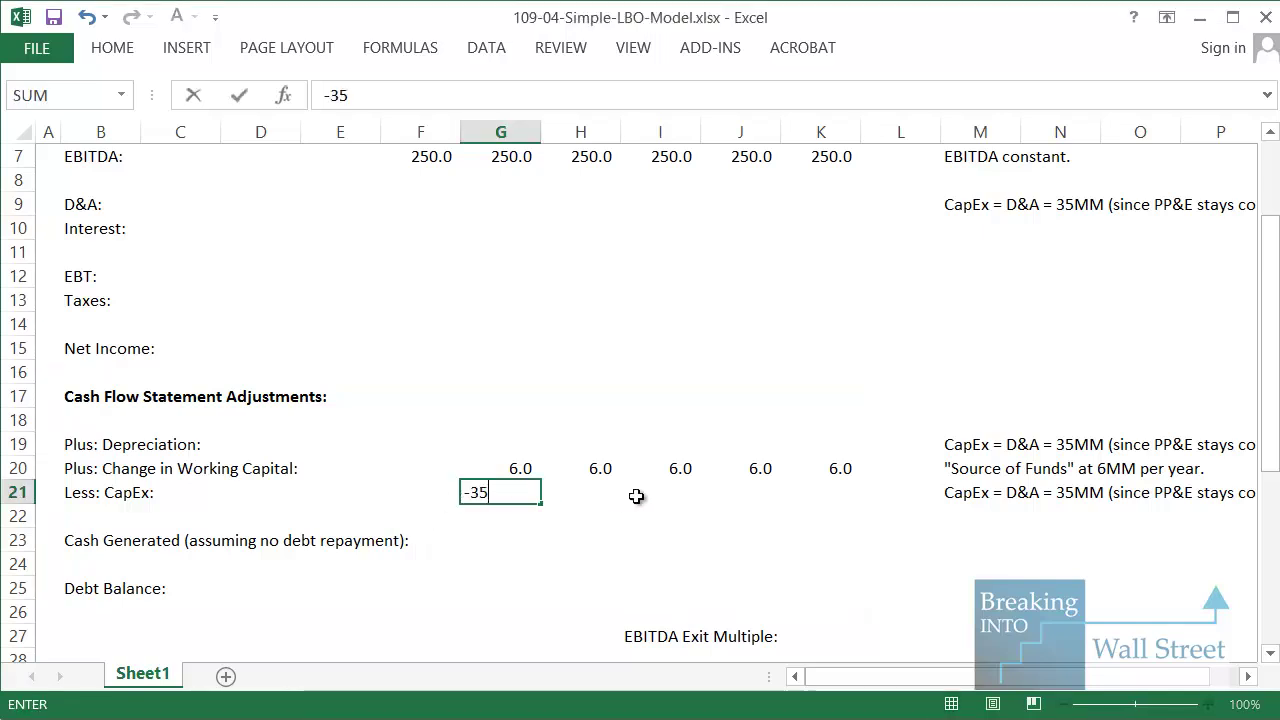
pyautogui.press('Right')
pyautogui.write('=+')
pyautogui.press('Left')
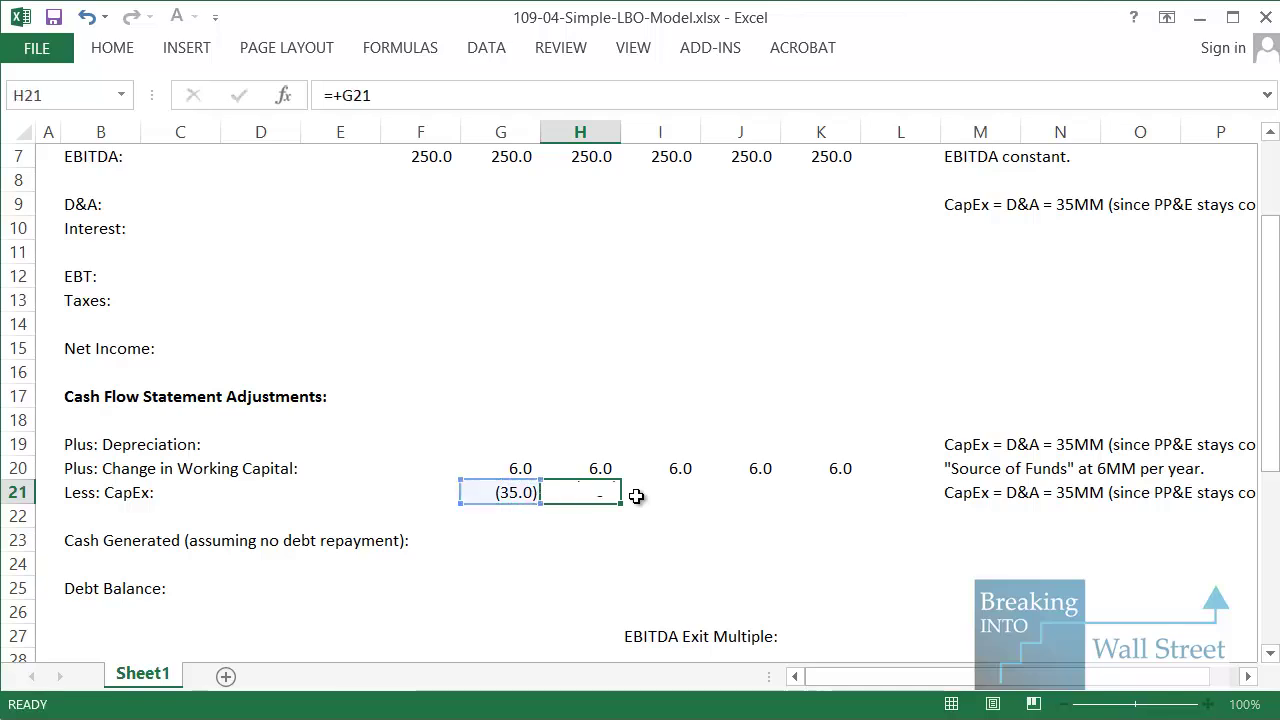
pyautogui.hotkey('ctrl', 'Return')
pyautogui.hotkey('shift', 'Right')
pyautogui.hotkey('shift', 'Right')
pyautogui.hotkey('shift', 'Right')
pyautogui.hotkey('ctrl', 'r')
pyautogui.press('Left')
pyautogui.hotkey('shift', 'space')
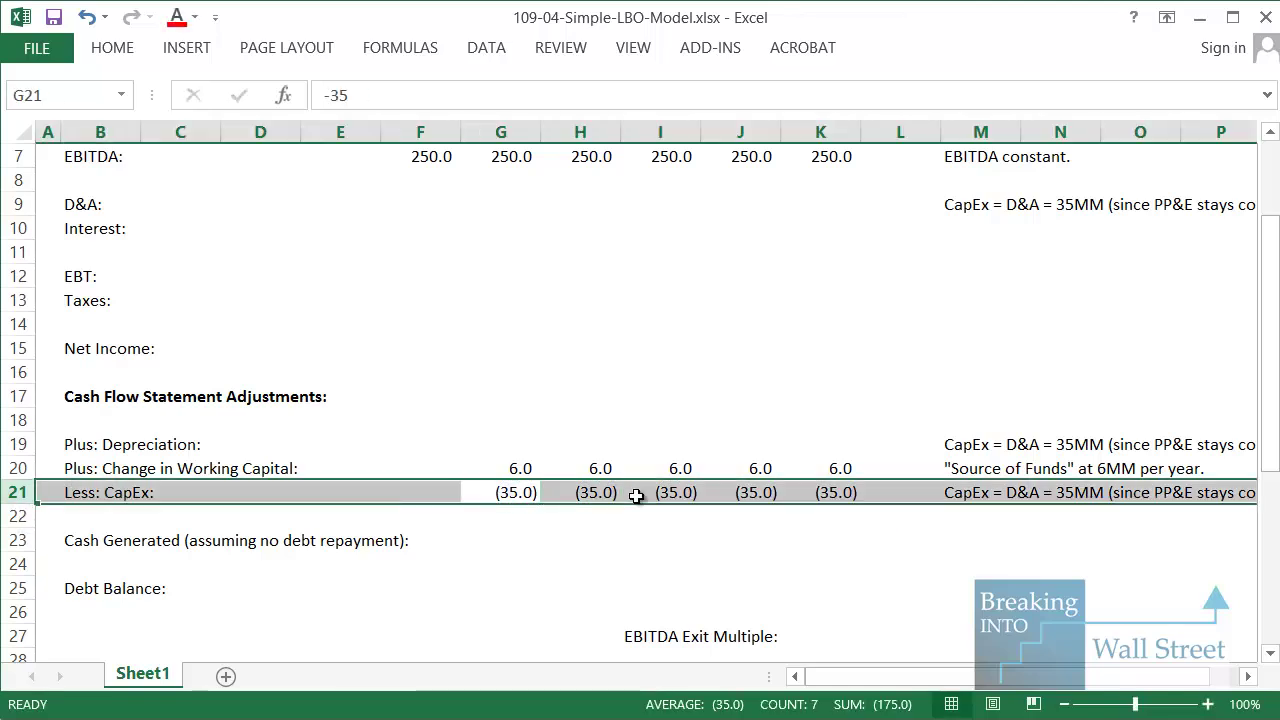
# Set the Tax Rate assumption to 40%.
pyautogui.scroll(2, 500, 400)
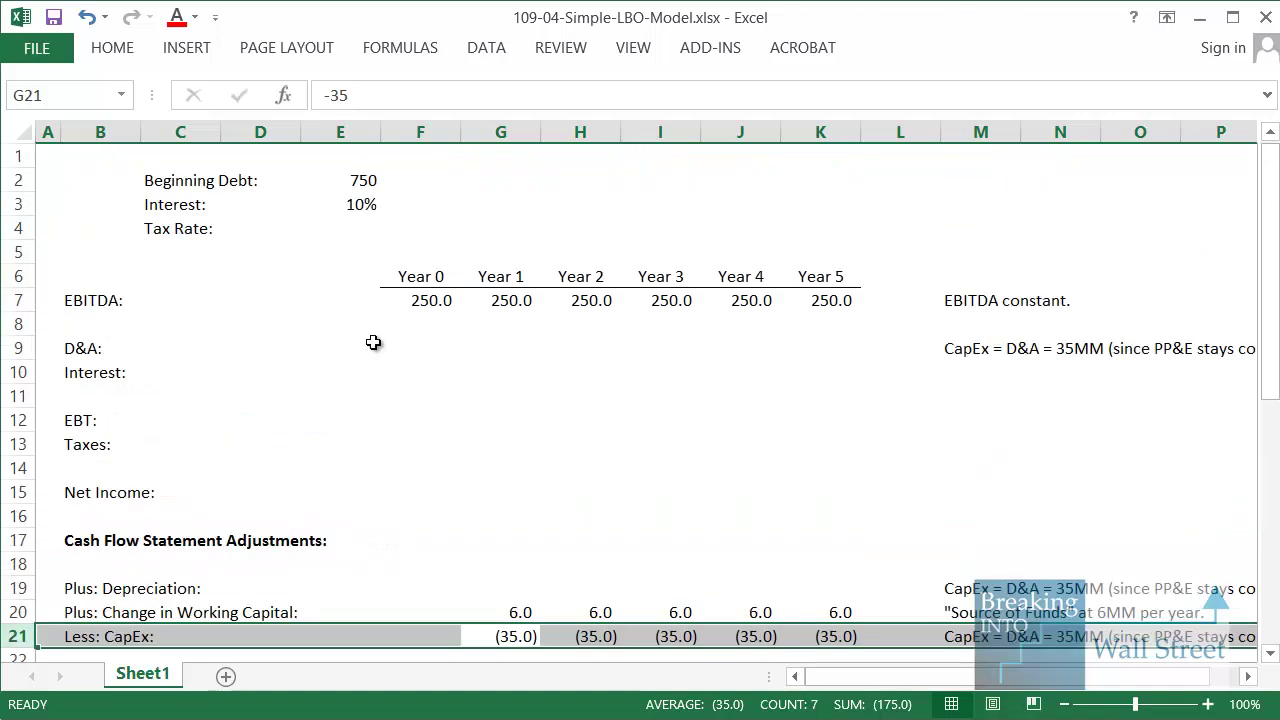
pyautogui.click(366, 234)
pyautogui.write('40')
pyautogui.hotkey('ctrl', 'Return')
# Switch to the Word case study and check the assumptions on transaction fees, minimum cash and constant PP&E.
pyautogui.scroll(-1, 650, 492)
pyautogui.scroll(-2, 650, 492)
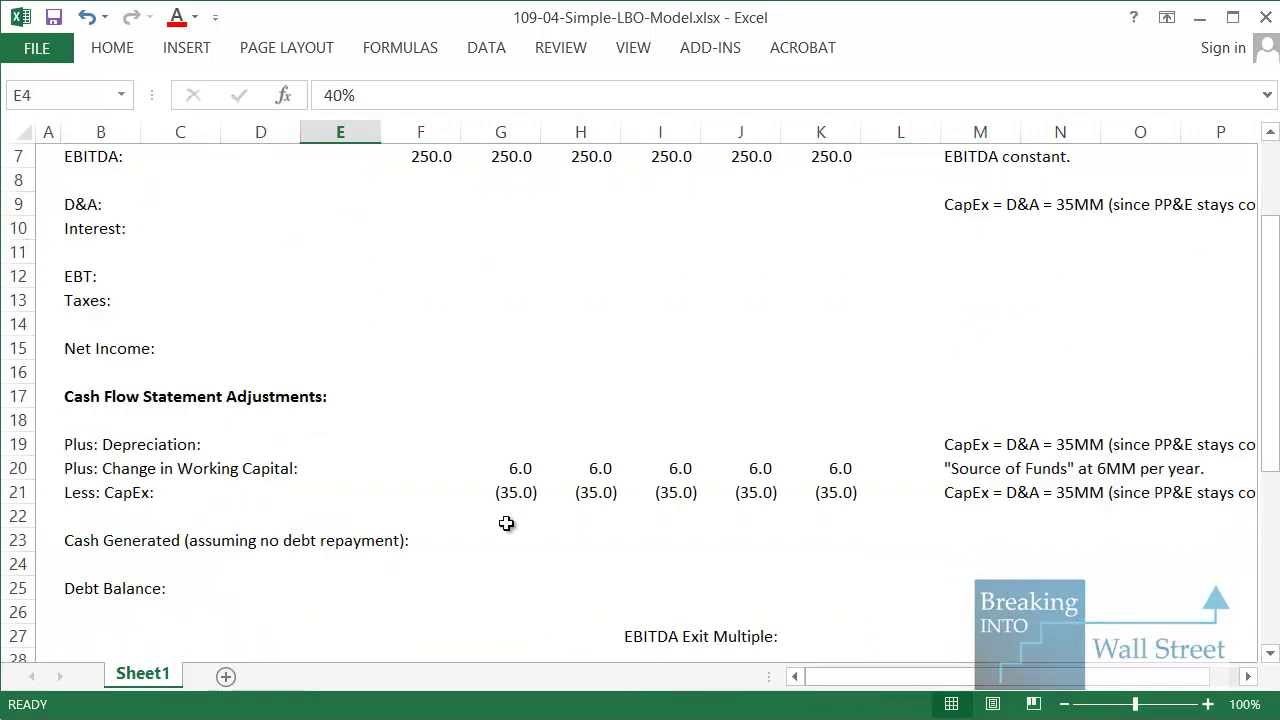
pyautogui.click(505, 517)
pyautogui.hotkey('alt', 'Tab')
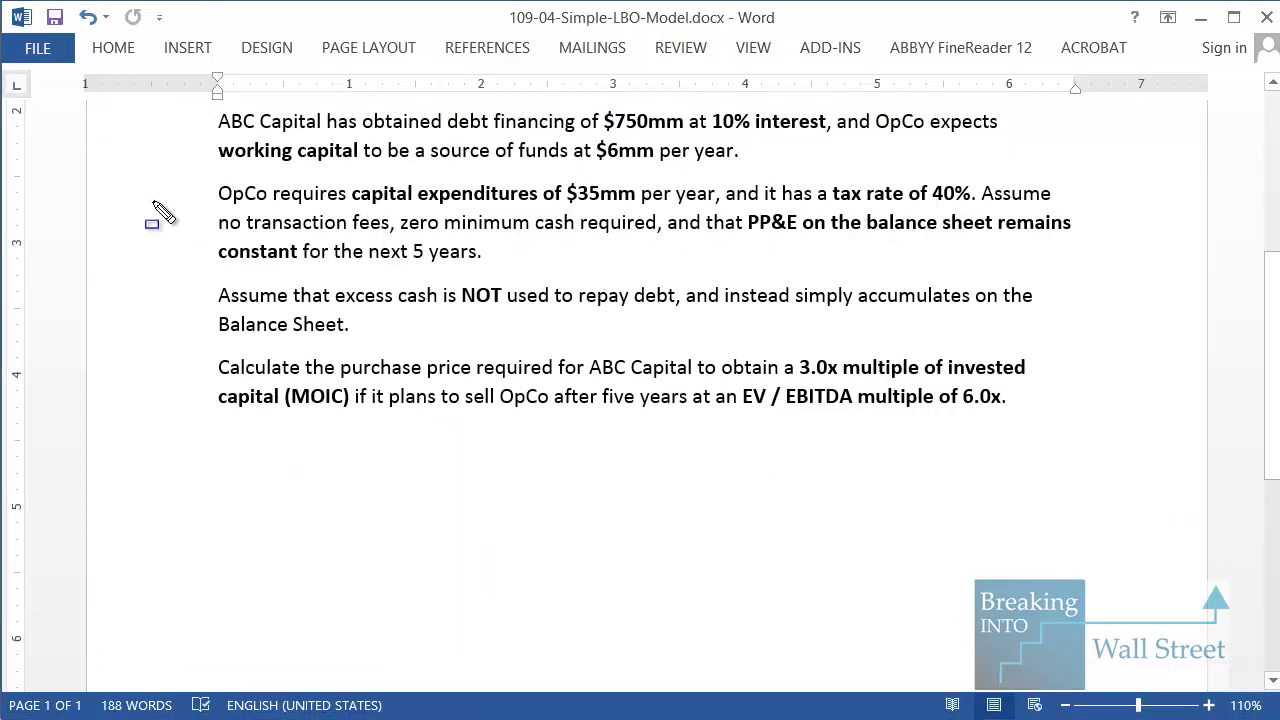
pyautogui.moveTo(212, 207)
pyautogui.mouseDown()
pyautogui.moveTo(700, 240)
pyautogui.moveTo(672, 244)
pyautogui.mouseUp()
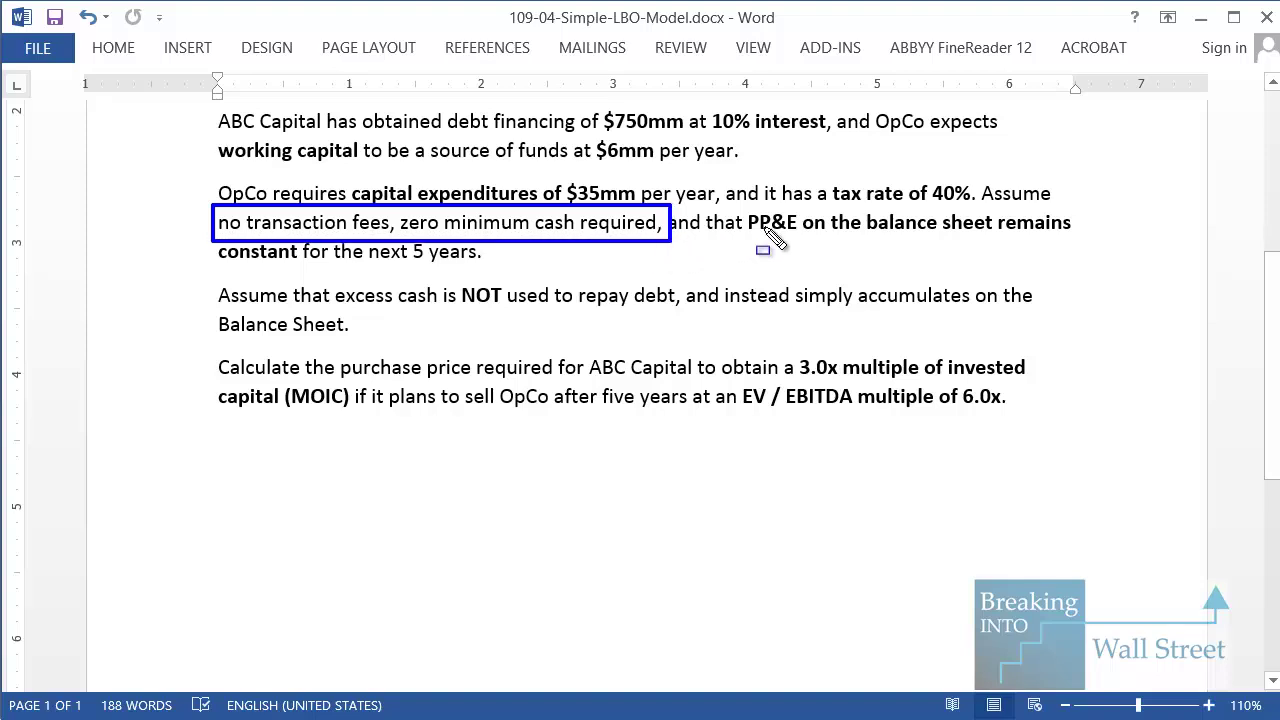
pyautogui.moveTo(742, 207); pyautogui.dragTo(1122, 237)
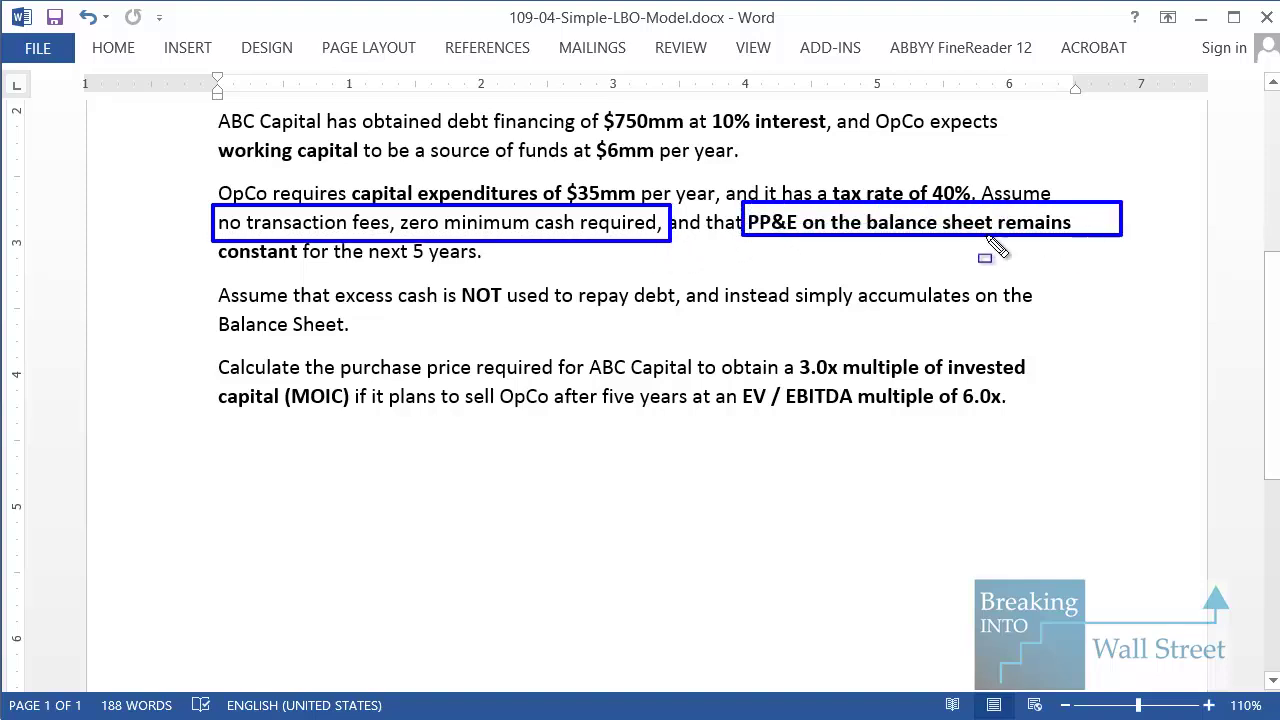
pyautogui.moveTo(205, 236); pyautogui.dragTo(500, 279)
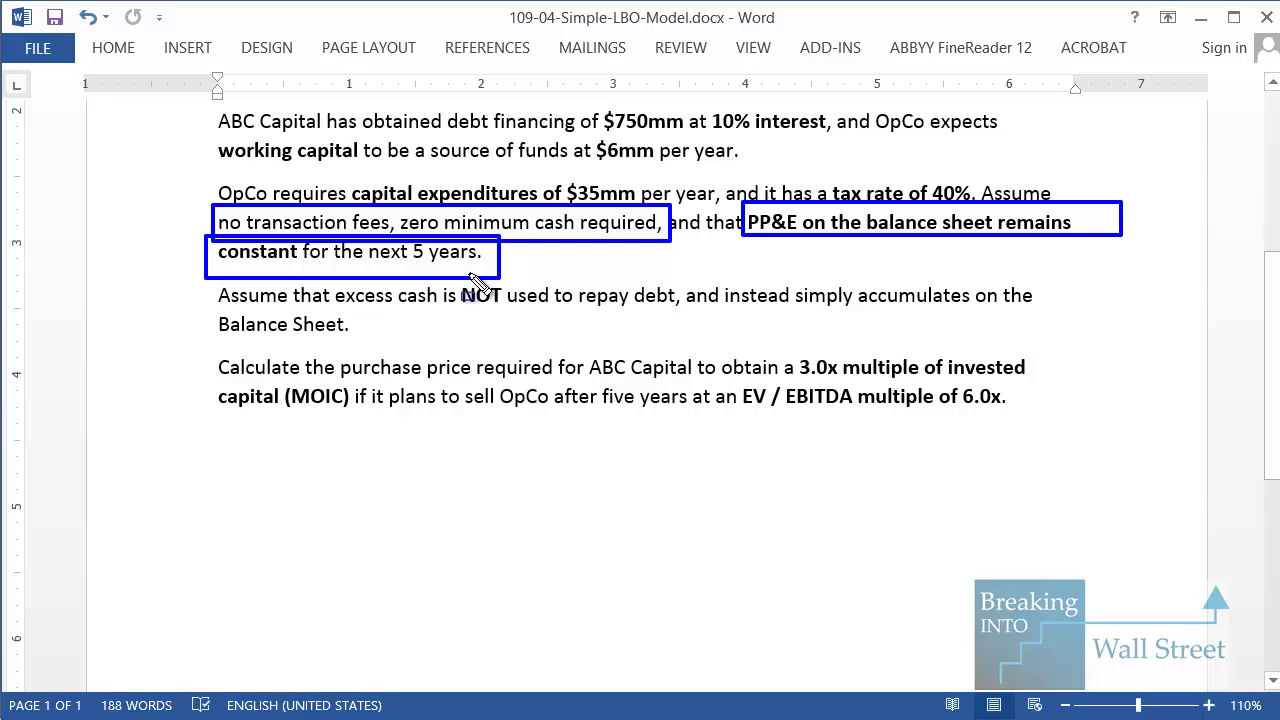
# Switch to the Excel model and examine the Plus: Depreciation row and its note relating CapEx to D&A.
pyautogui.hotkey('alt', 'Tab')
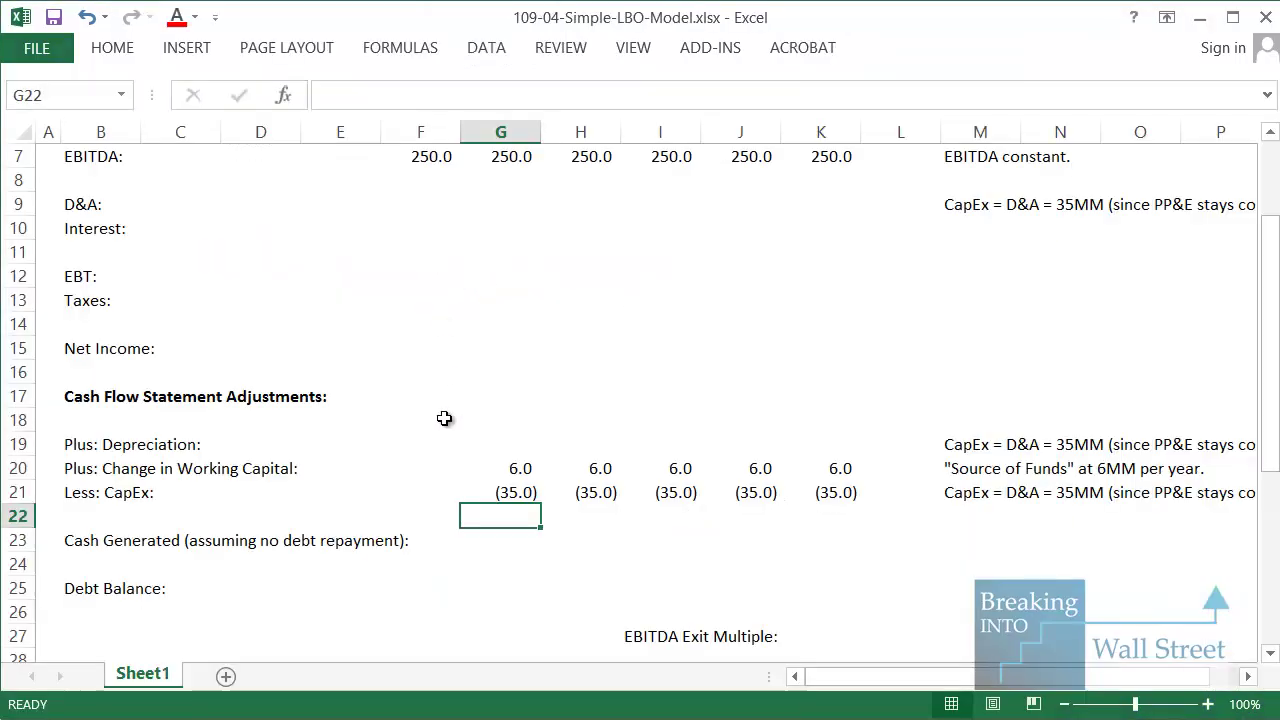
pyautogui.click(178, 466)
pyautogui.hotkey('shift', 'space')
pyautogui.click(184, 446)
pyautogui.hotkey('shift', 'space')
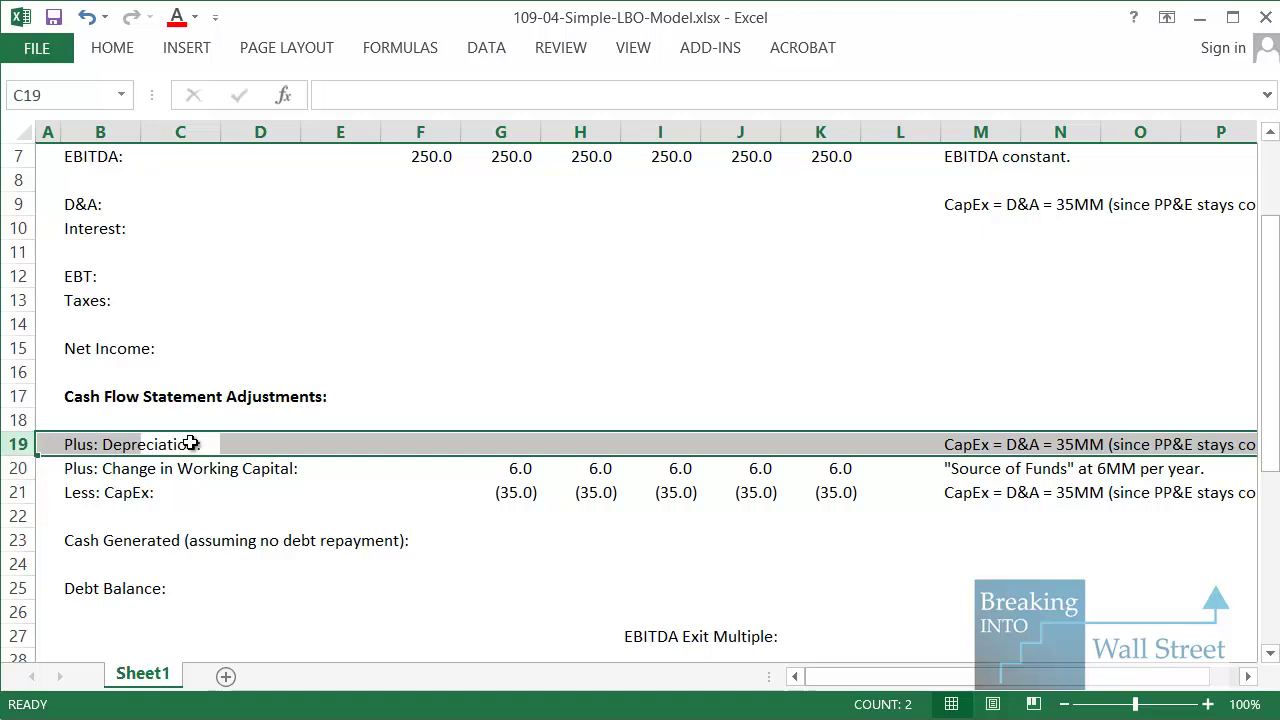
pyautogui.click(490, 448)
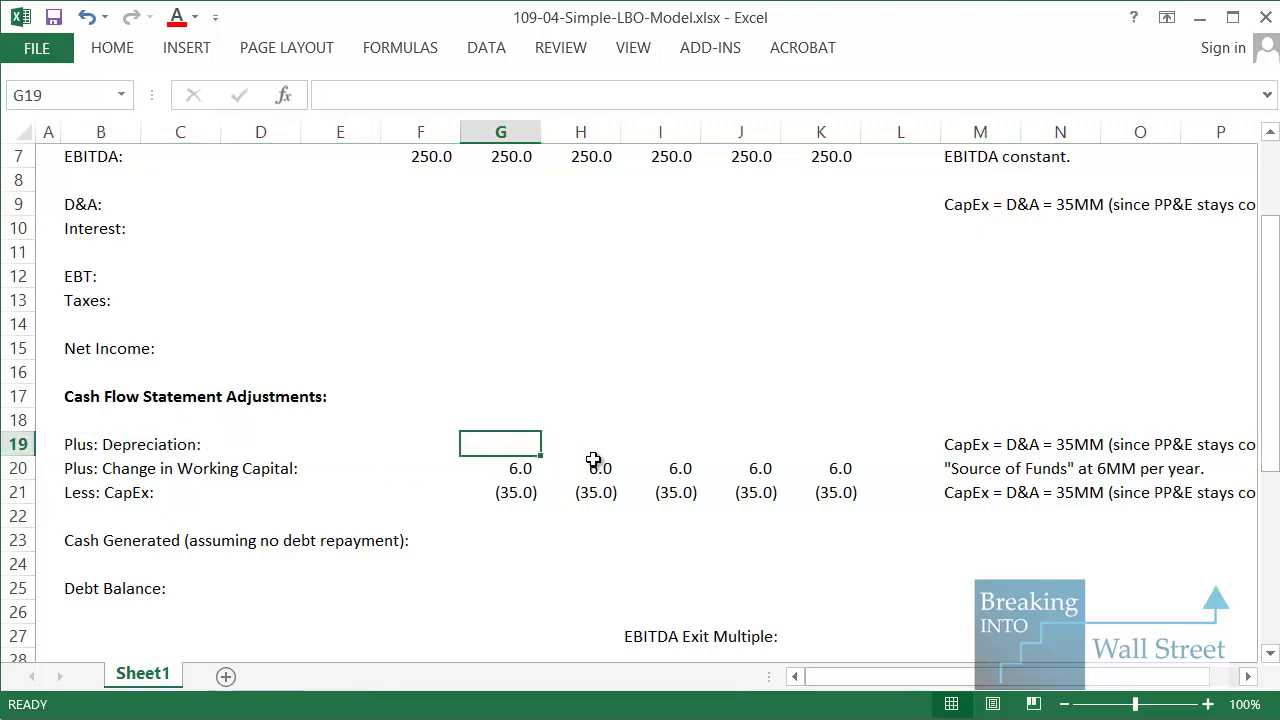
pyautogui.press('Down')
pyautogui.press('Right')
pyautogui.press('Right')
pyautogui.press('Right')
pyautogui.press('Right')
pyautogui.press('Right')
pyautogui.press('Right')
pyautogui.press('Right')
pyautogui.press('Right')
pyautogui.press('Right')
pyautogui.press('Right')
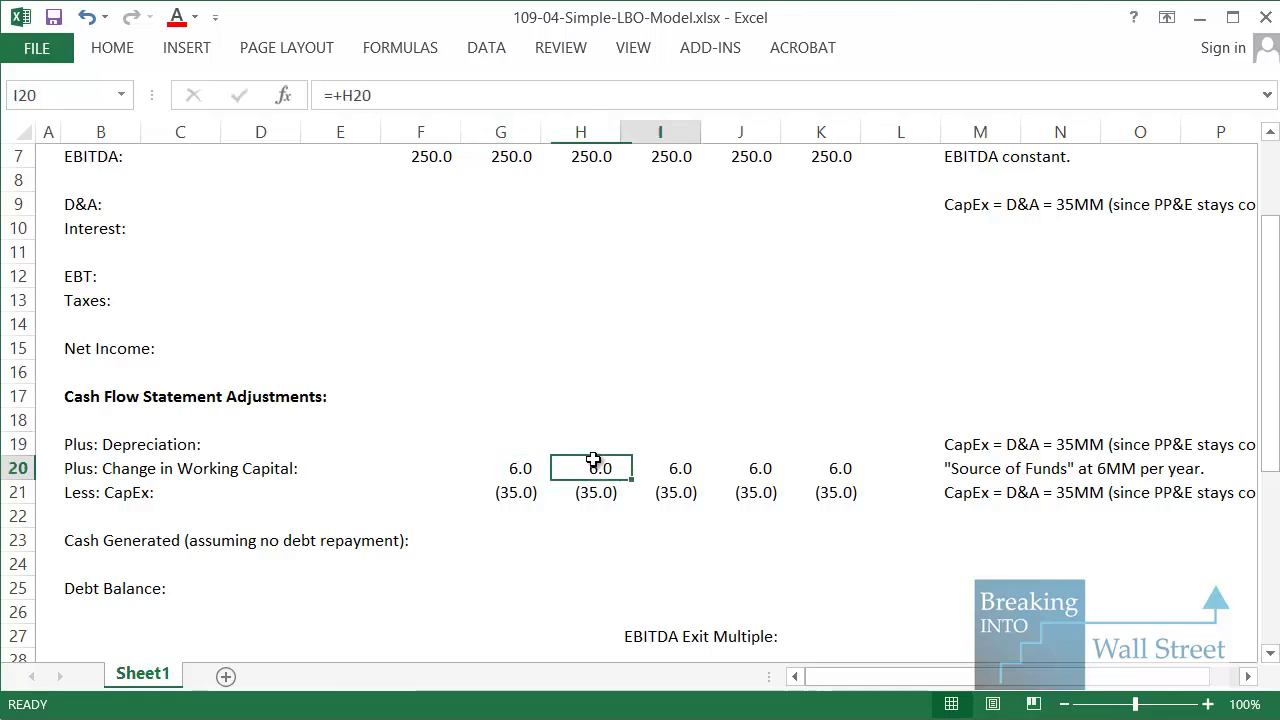
pyautogui.press('Left')
pyautogui.press('Left')
pyautogui.press('Left')
pyautogui.press('Left')
pyautogui.press('Up')
pyautogui.hotkey('shift', 'space')
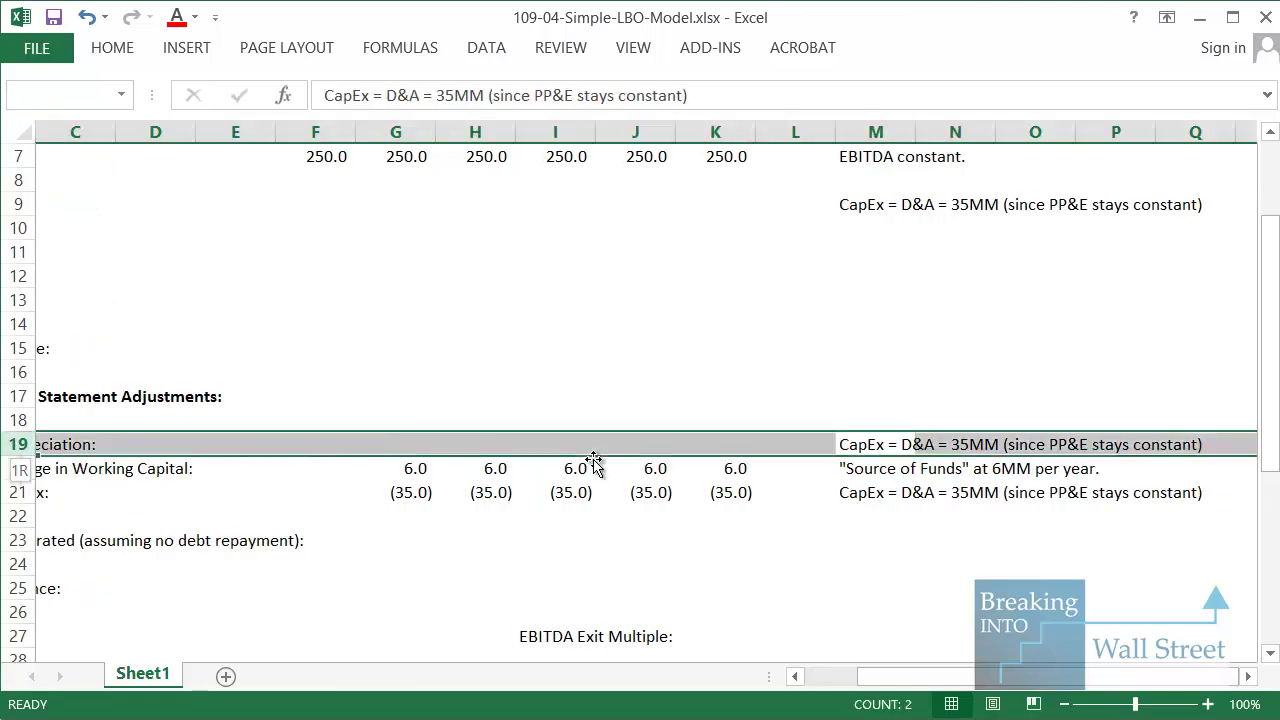
# Compare the Plus: Depreciation row with the Less: CapEx row, ending on the Year 1 depreciation cell.
pyautogui.press('Left')
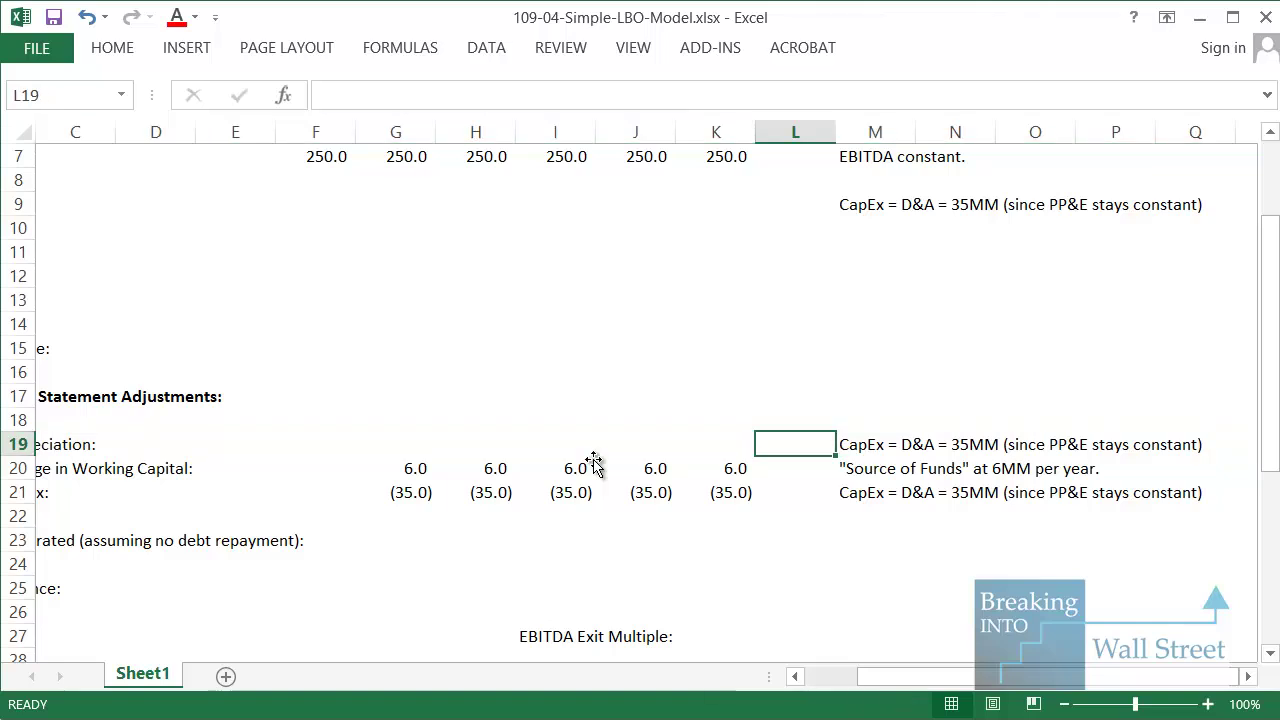
pyautogui.press('Left')
pyautogui.press('Left')
pyautogui.press('Left')
pyautogui.press('Home')
pyautogui.press('Right')
pyautogui.press('Right')
pyautogui.press('Right')
pyautogui.press('Right')
pyautogui.press('Right')
pyautogui.press('Right')
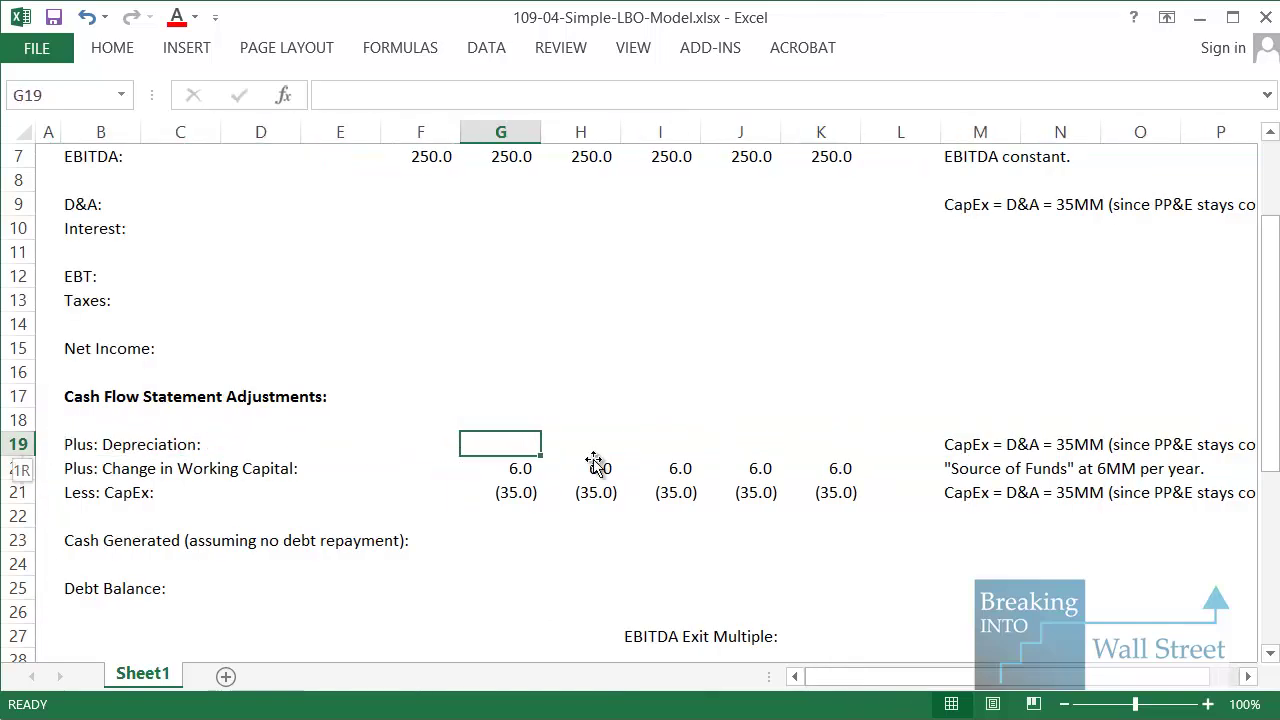
pyautogui.hotkey('shift', 'space')
pyautogui.press('Down')
pyautogui.press('Down')
pyautogui.hotkey('shift', 'space')
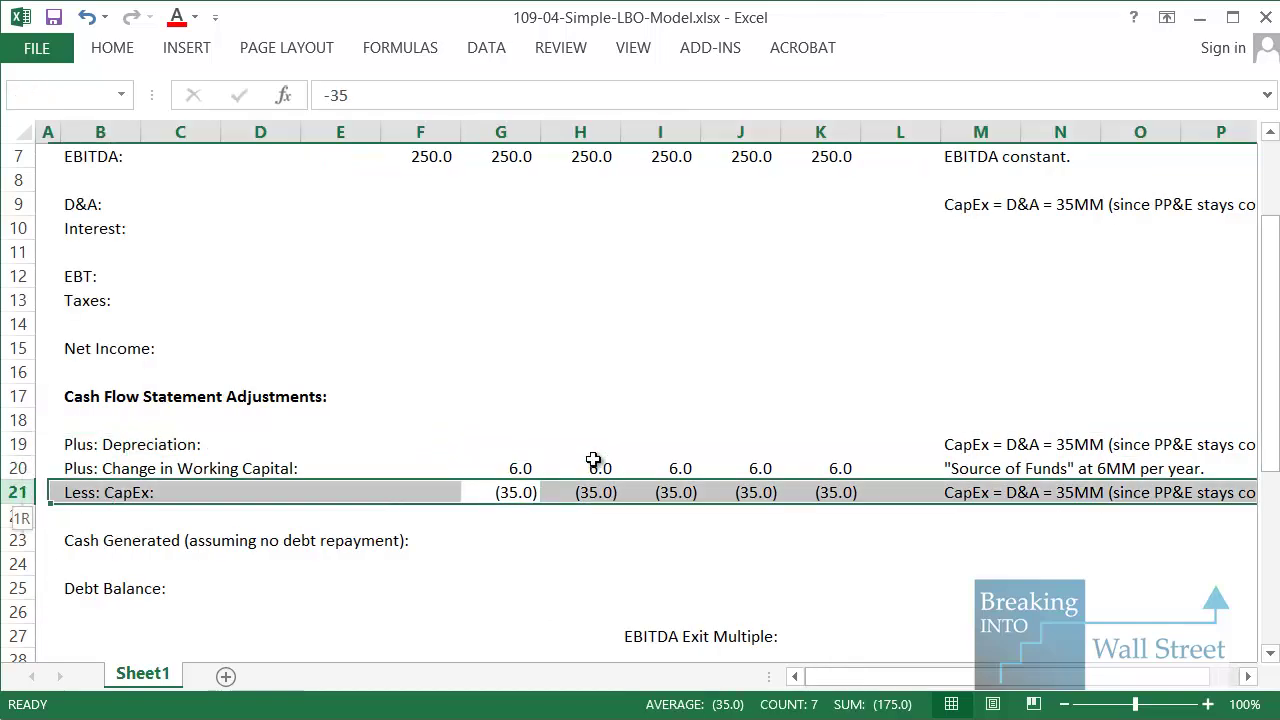
pyautogui.press('Up')
pyautogui.press('Up')
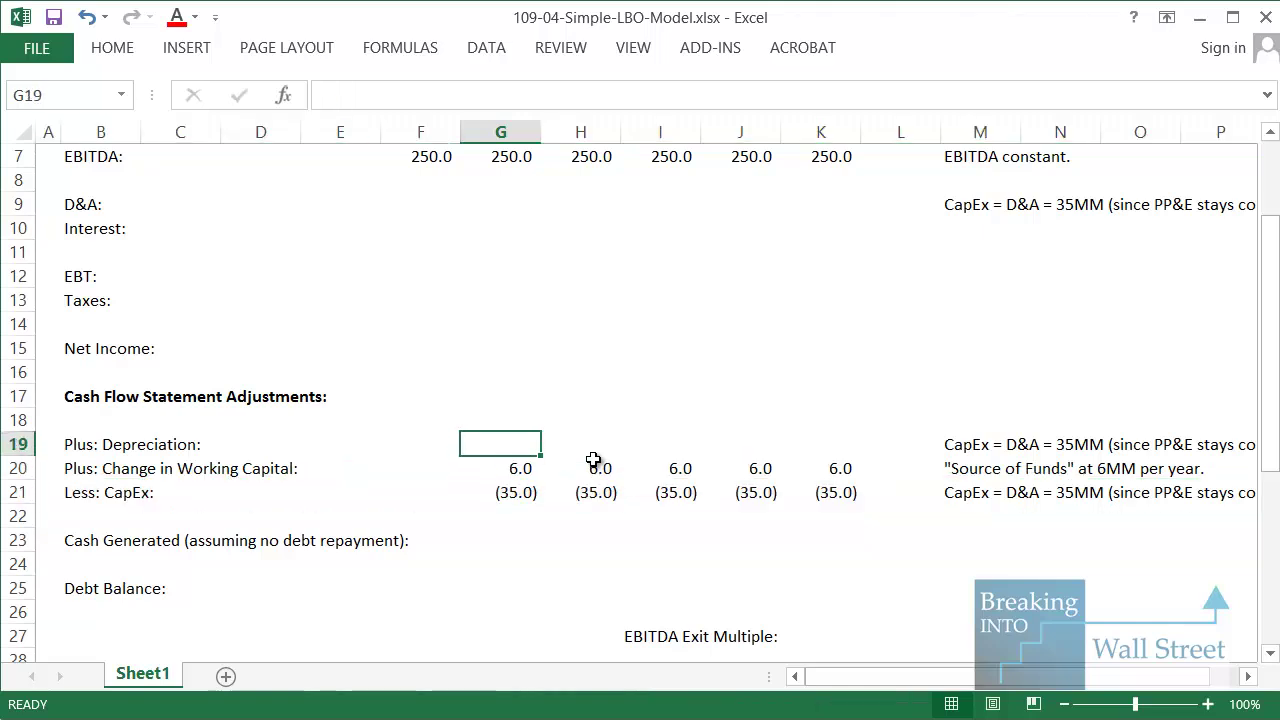
# Link Year 1 Depreciation to the negative of CapEx with =-G21 and fill the formula across through Year 5.
pyautogui.scroll(1, 572, 449)
pyautogui.write('=')
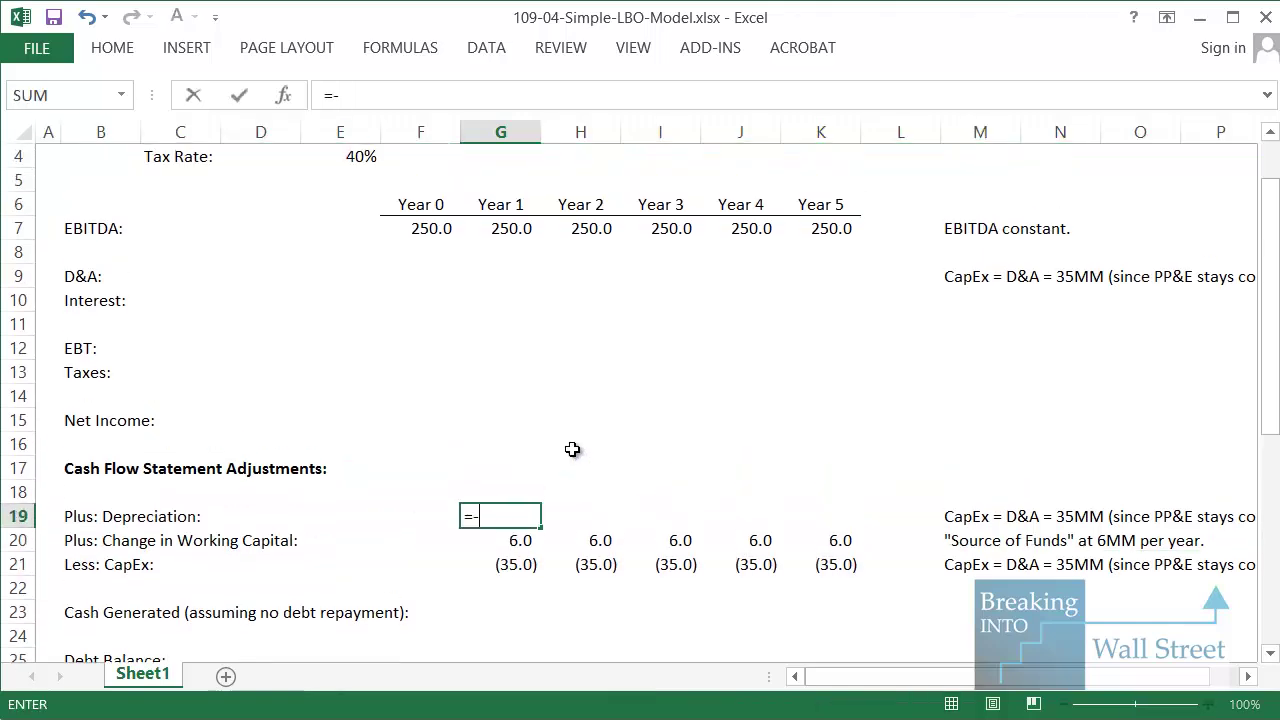
pyautogui.write('-')
pyautogui.press('Down')
pyautogui.press('Down')
pyautogui.hotkey('ctrl', 'Return')
pyautogui.hotkey('shift', 'Right')
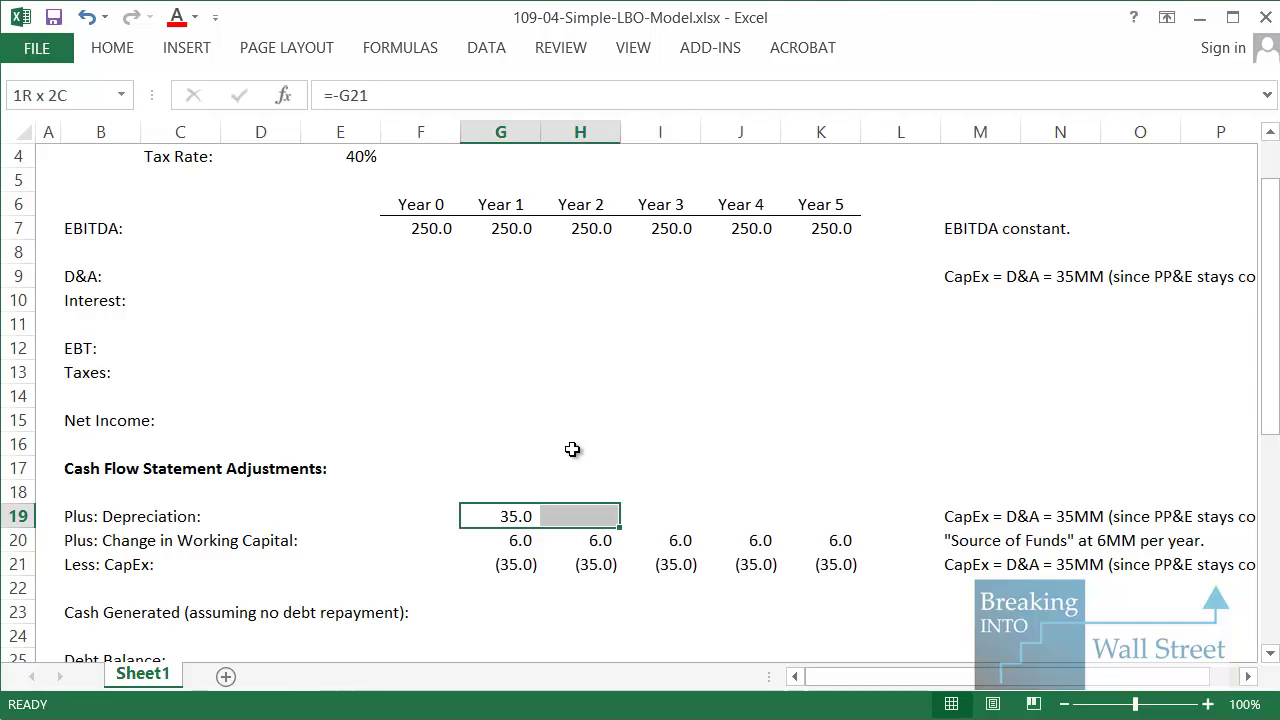
pyautogui.hotkey('shift', 'Right')
pyautogui.hotkey('shift', 'Right')
pyautogui.hotkey('shift', 'Right')
pyautogui.hotkey('ctrl', 'r')
# Link Year 1 D&A to the negative of the depreciation adjustment with =-G19 and fill the formula across through Year 5.
pyautogui.press('Up')
pyautogui.press('Up')
pyautogui.press('Up')
pyautogui.press('Up')
pyautogui.press('Up')
pyautogui.press('Up')
pyautogui.press('Up')
pyautogui.press('Up')
pyautogui.press('Up')
pyautogui.press('Up')
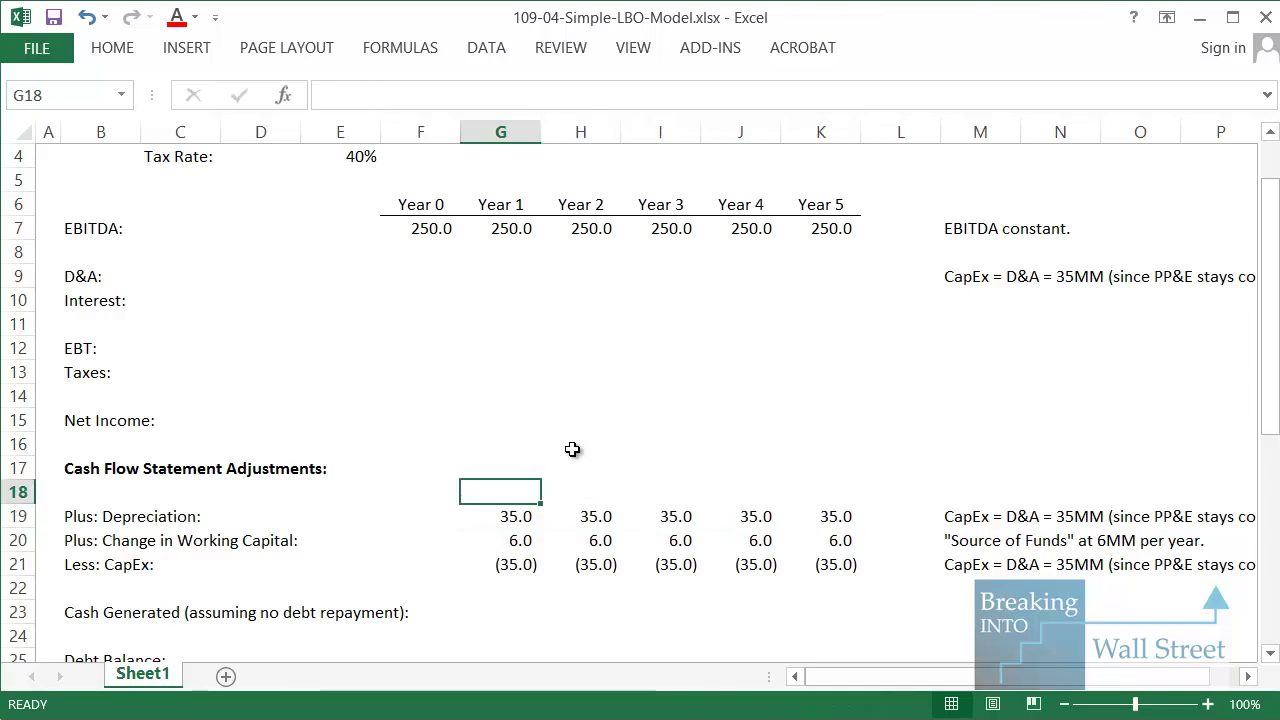
pyautogui.write('=-')
pyautogui.press('Down')
pyautogui.press('Down')
pyautogui.press('Down')
pyautogui.press('Down')
pyautogui.press('Down')
pyautogui.press('Down')
pyautogui.press('Down')
pyautogui.press('Down')
pyautogui.press('Down')
pyautogui.press('Down')
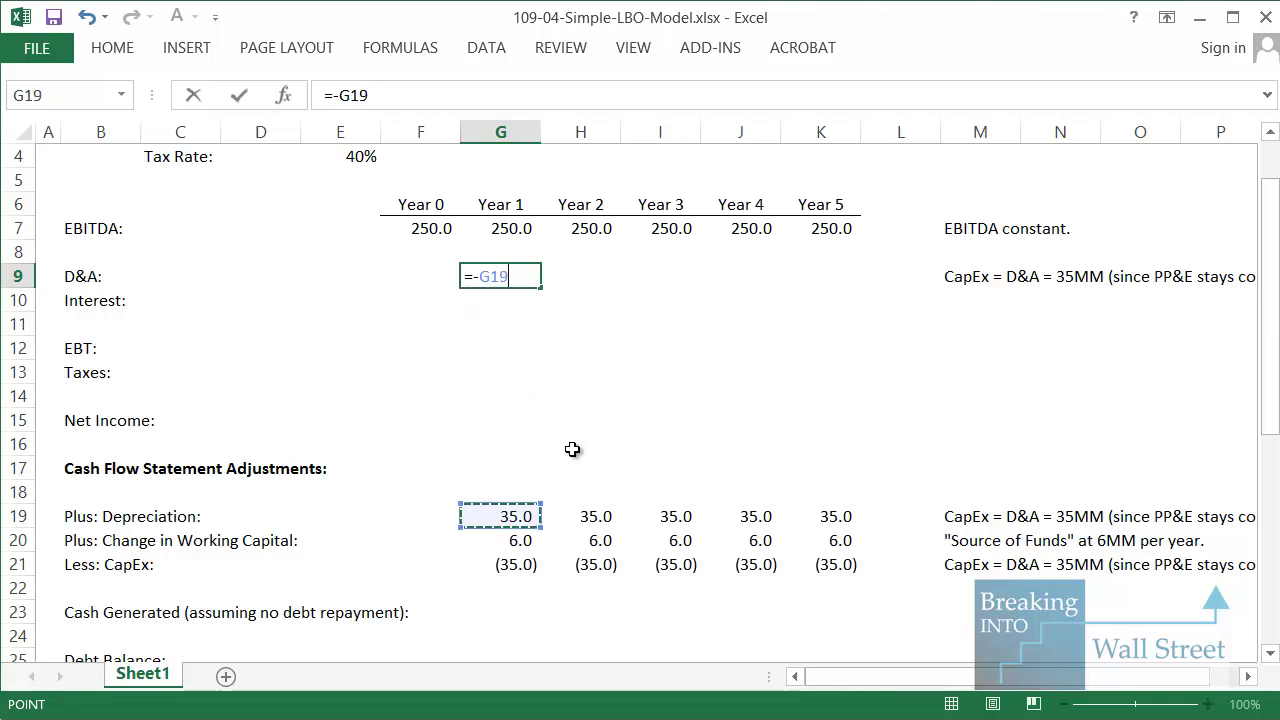
pyautogui.hotkey('ctrl', 'Return')
pyautogui.hotkey('shift', 'Right')
pyautogui.hotkey('shift', 'Right')
pyautogui.hotkey('shift', 'Right')
pyautogui.hotkey('shift', 'Right')
pyautogui.hotkey('ctrl', 'r')
# Review the rows from EBITDA down to D&A.
pyautogui.press('Up')
pyautogui.press('Up')
pyautogui.hotkey('shift', 'space')
pyautogui.press('Down')
pyautogui.hotkey('shift', 'space')
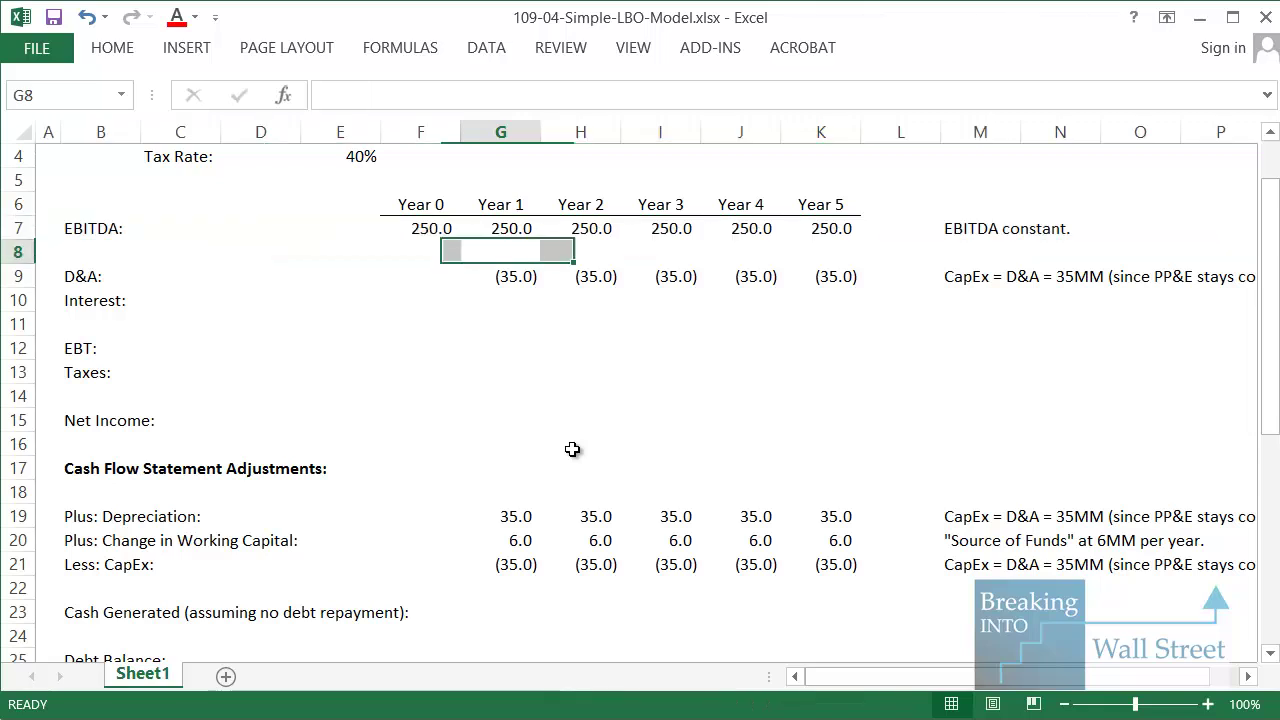
pyautogui.press('Down')
pyautogui.hotkey('shift', 'space')
pyautogui.hotkey('shift', 'Up')
pyautogui.hotkey('shift', 'Up')
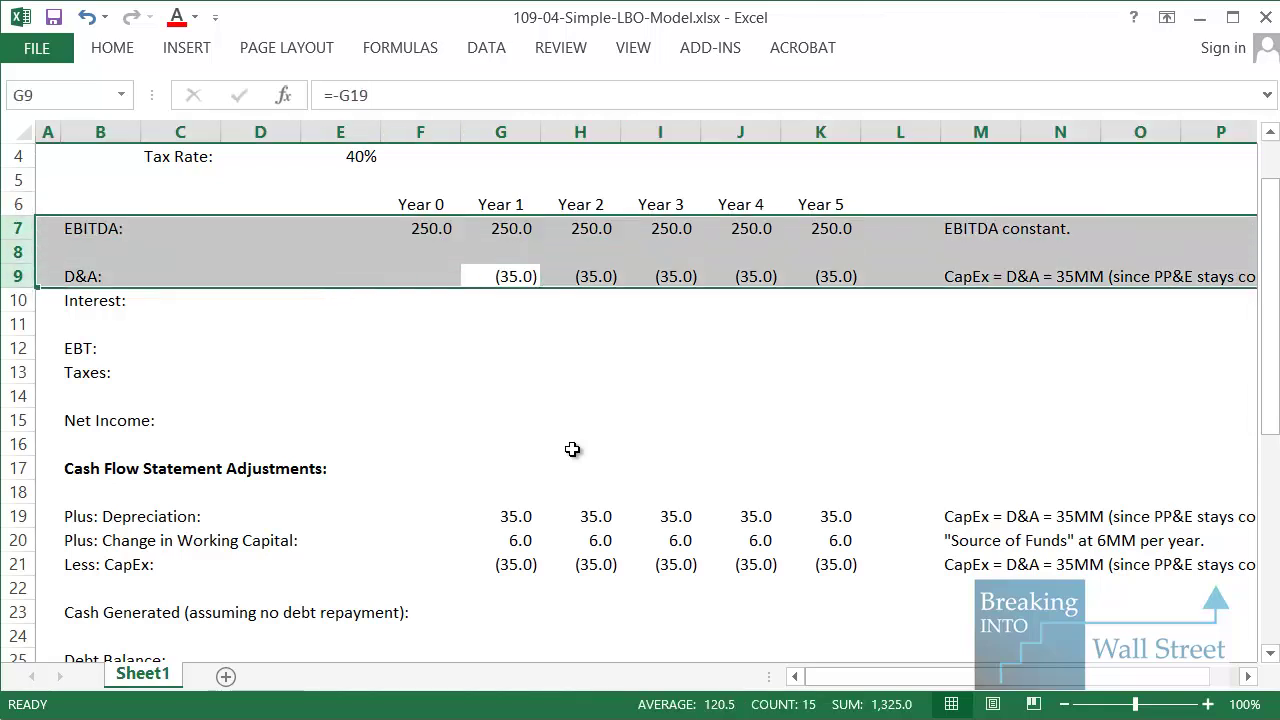
pyautogui.press('Down')
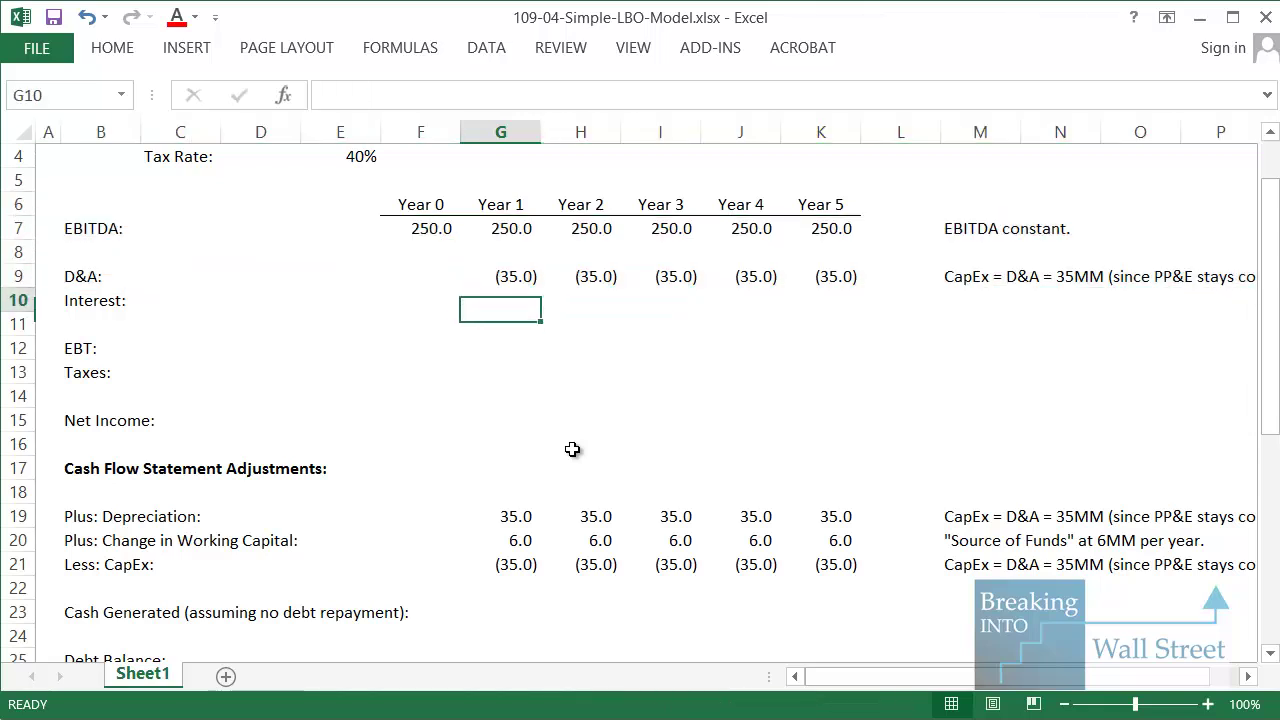
# Examine the Interest, Taxes and EBT rows of the income statement section.
pyautogui.hotkey('shift', 'space')
pyautogui.press('Down')
pyautogui.press('Down')
pyautogui.press('Down')
pyautogui.hotkey('shift', 'space')
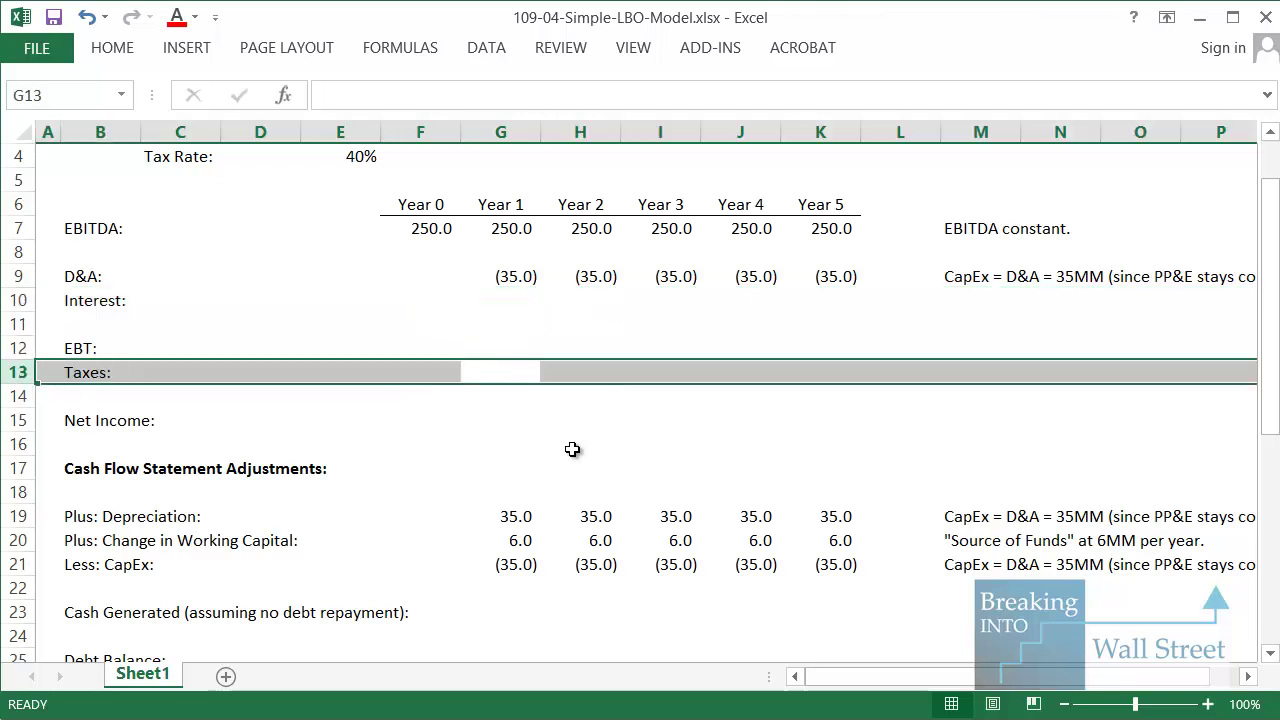
pyautogui.press('Up')
pyautogui.hotkey('shift', 'space')
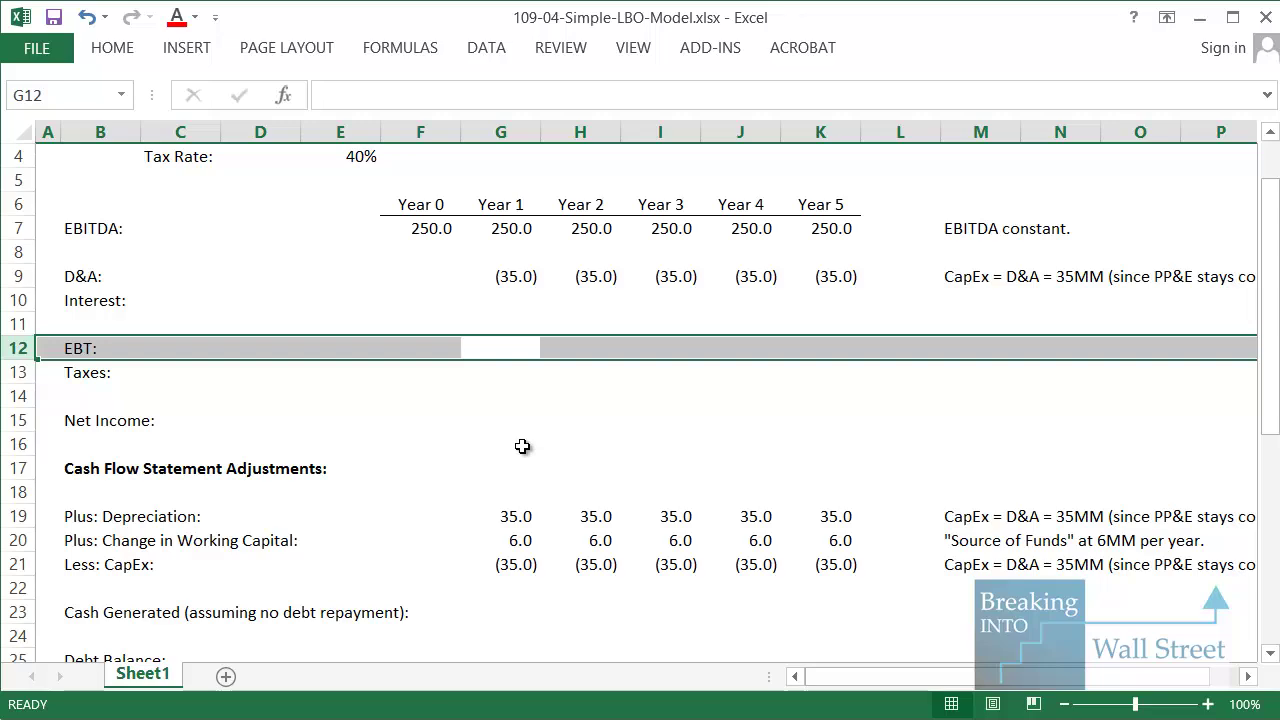
# Switch to the Word case study and read the assumption about whether excess cash is used to repay debt.
pyautogui.scroll(-1, 521, 449)
pyautogui.click(514, 537)
pyautogui.hotkey('alt', 'Tab')
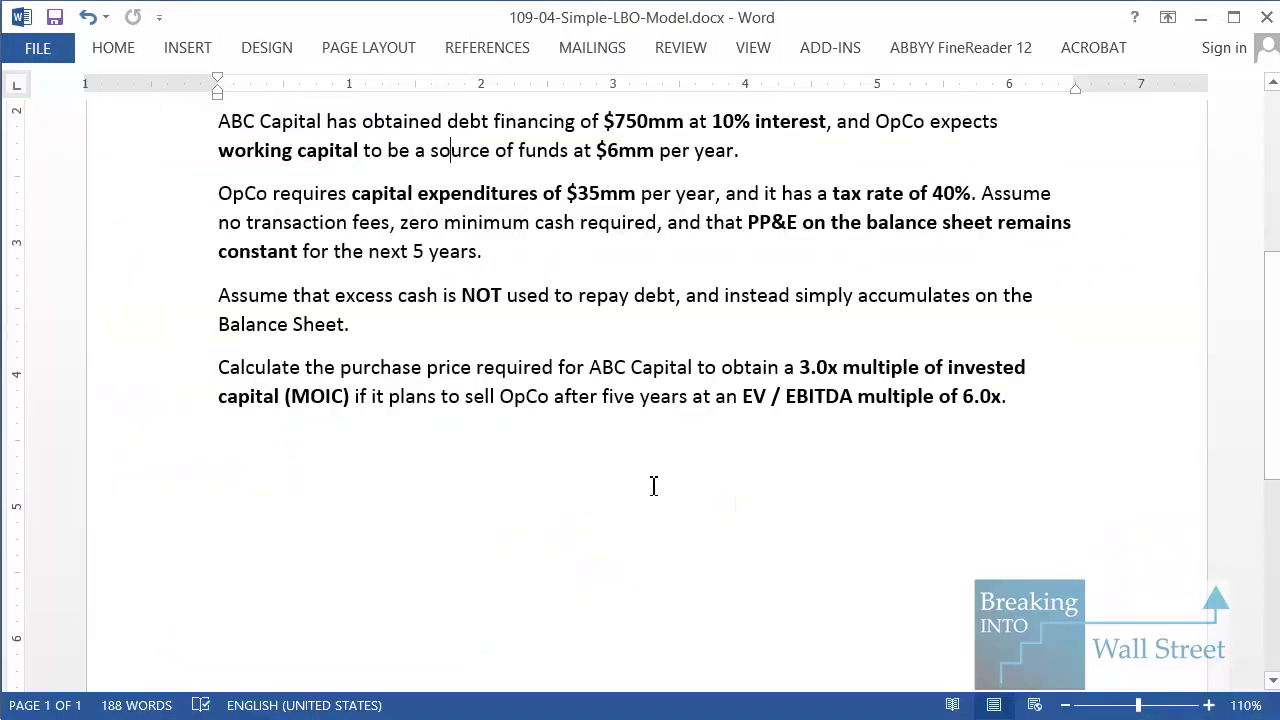
pyautogui.scroll(-1, 449, 388)
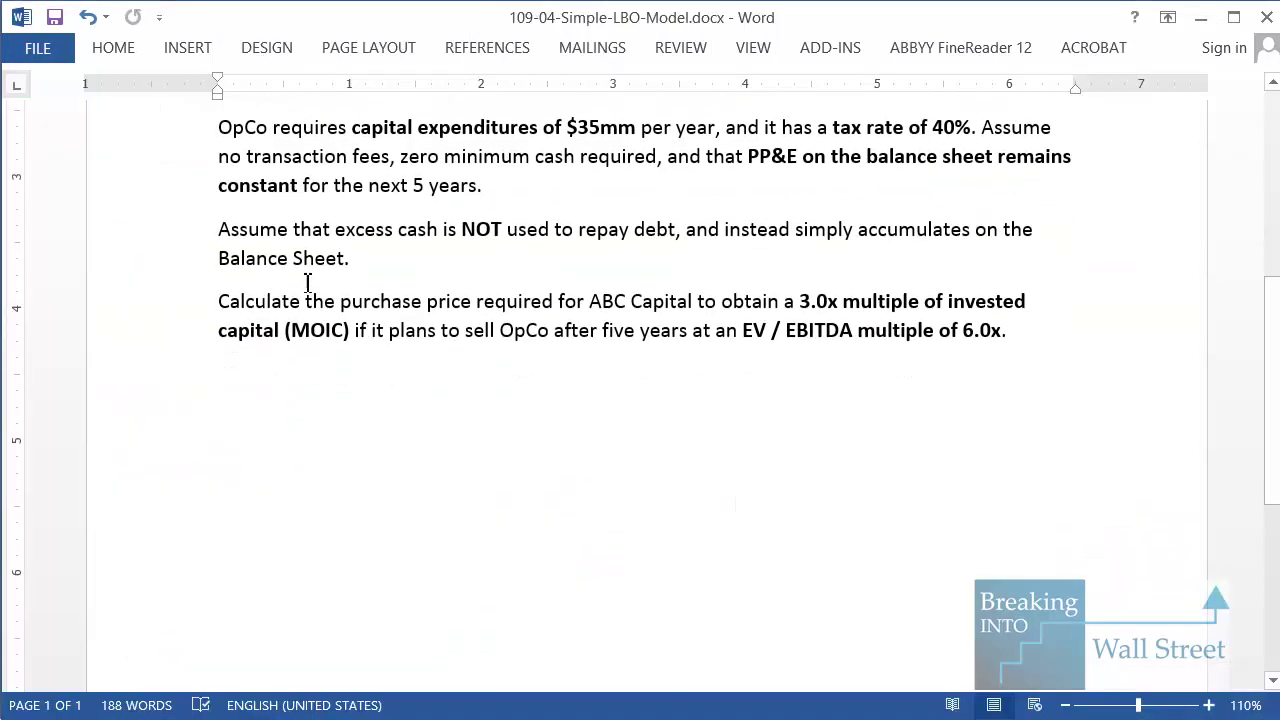
pyautogui.moveTo(196, 214)
pyautogui.mouseDown()
pyautogui.moveTo(278, 248)
pyautogui.moveTo(846, 266)
pyautogui.moveTo(1062, 287)
pyautogui.mouseUp()
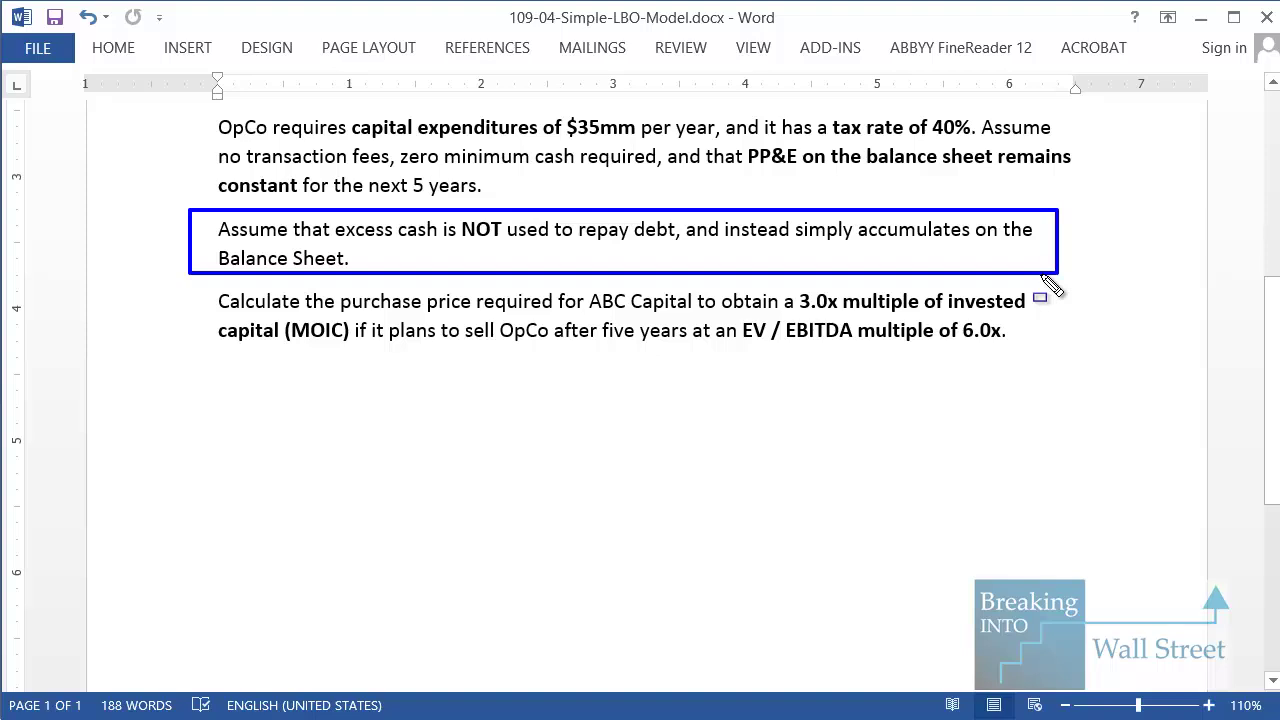
pyautogui.press('Escape')
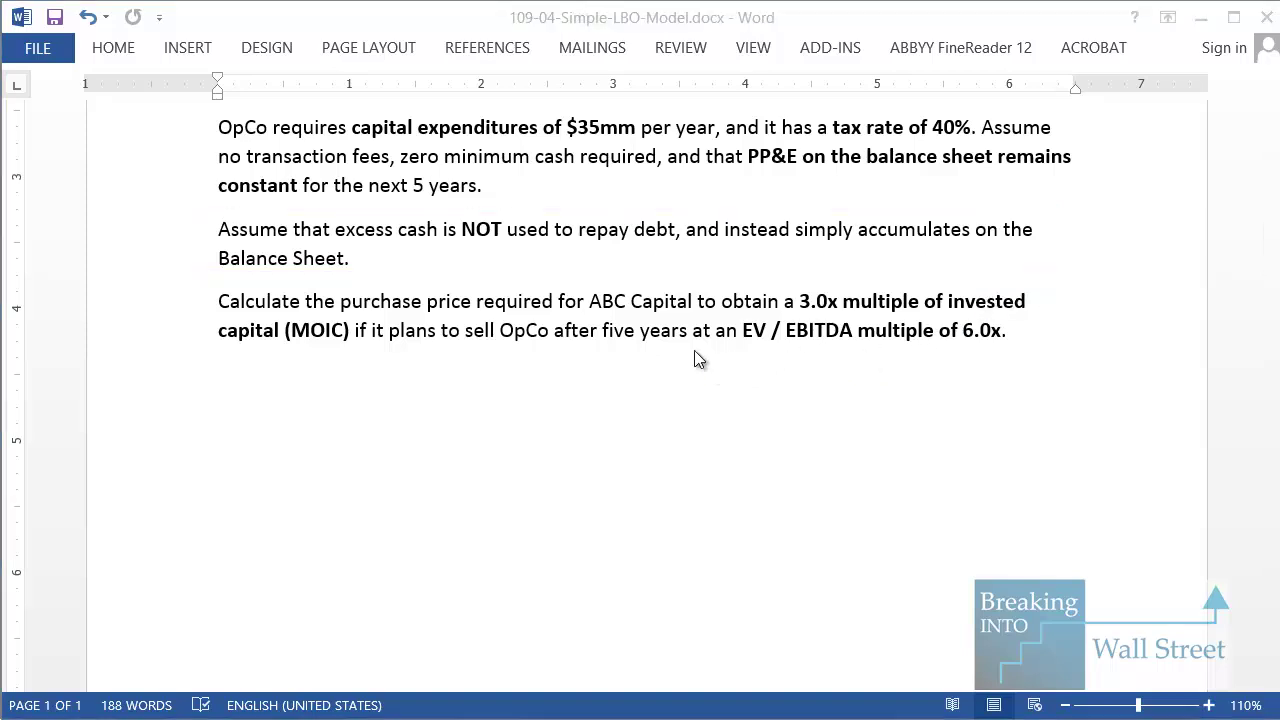
# Switch back to the Excel model and examine the Cash Generated and Debt Balance rows.
pyautogui.hotkey('alt', 'Tab')
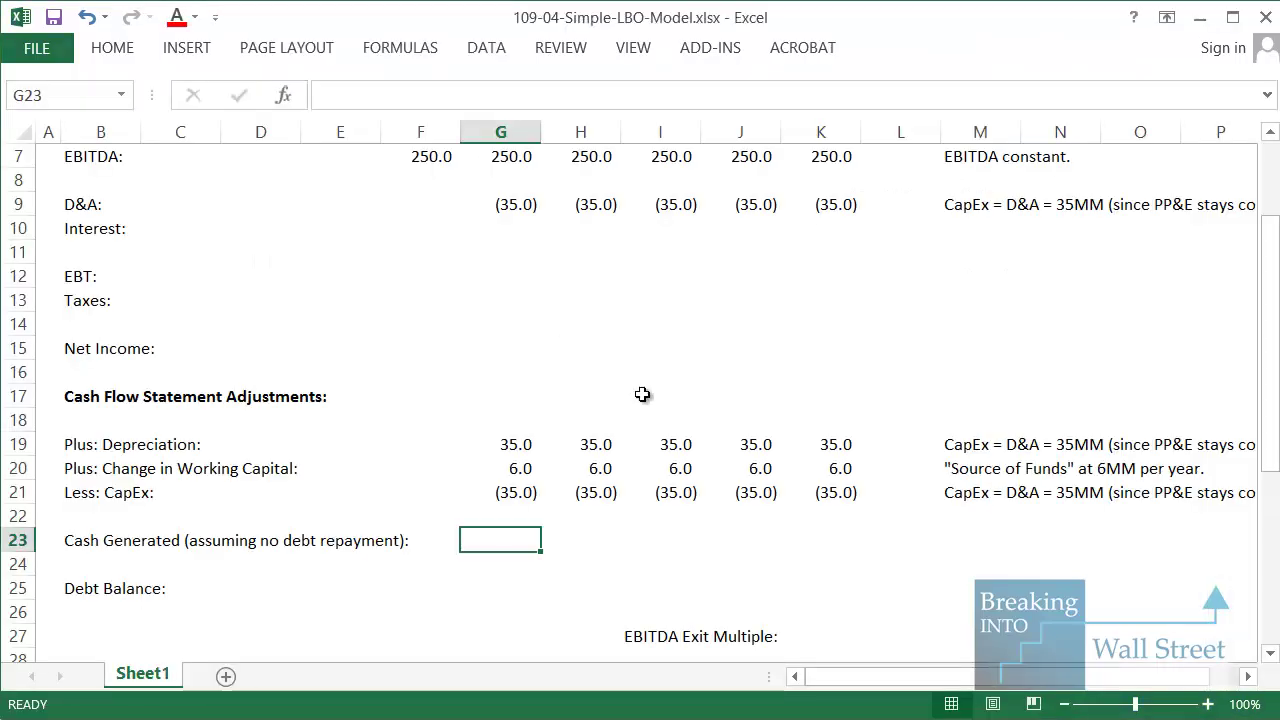
pyautogui.hotkey('shift', 'space')
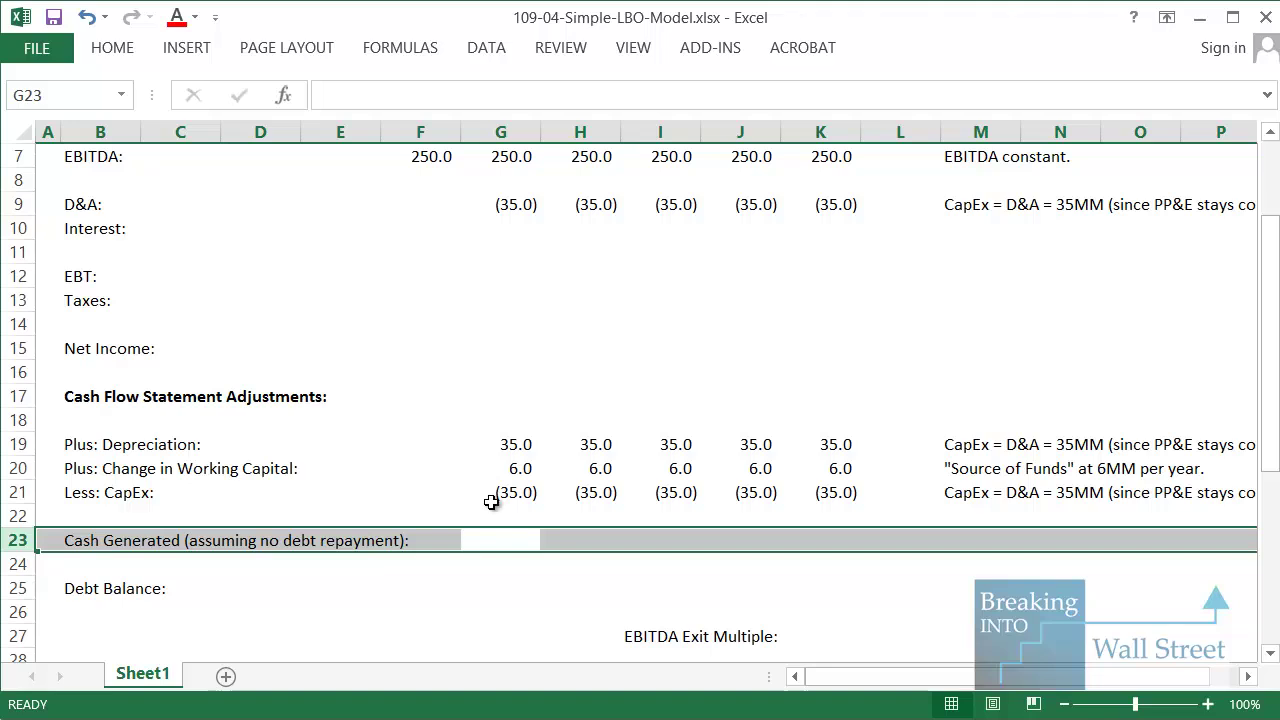
pyautogui.click(488, 591)
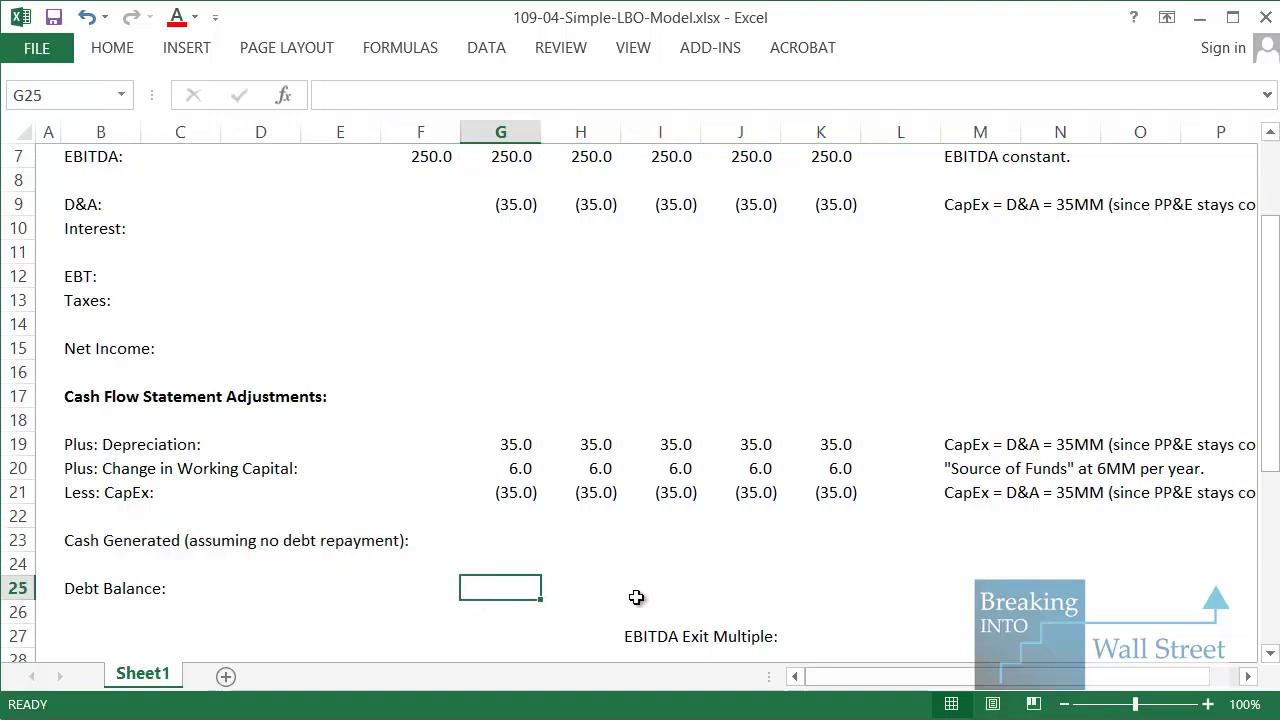
pyautogui.scroll(-1, 636, 597)
pyautogui.hotkey('shift', 'space')
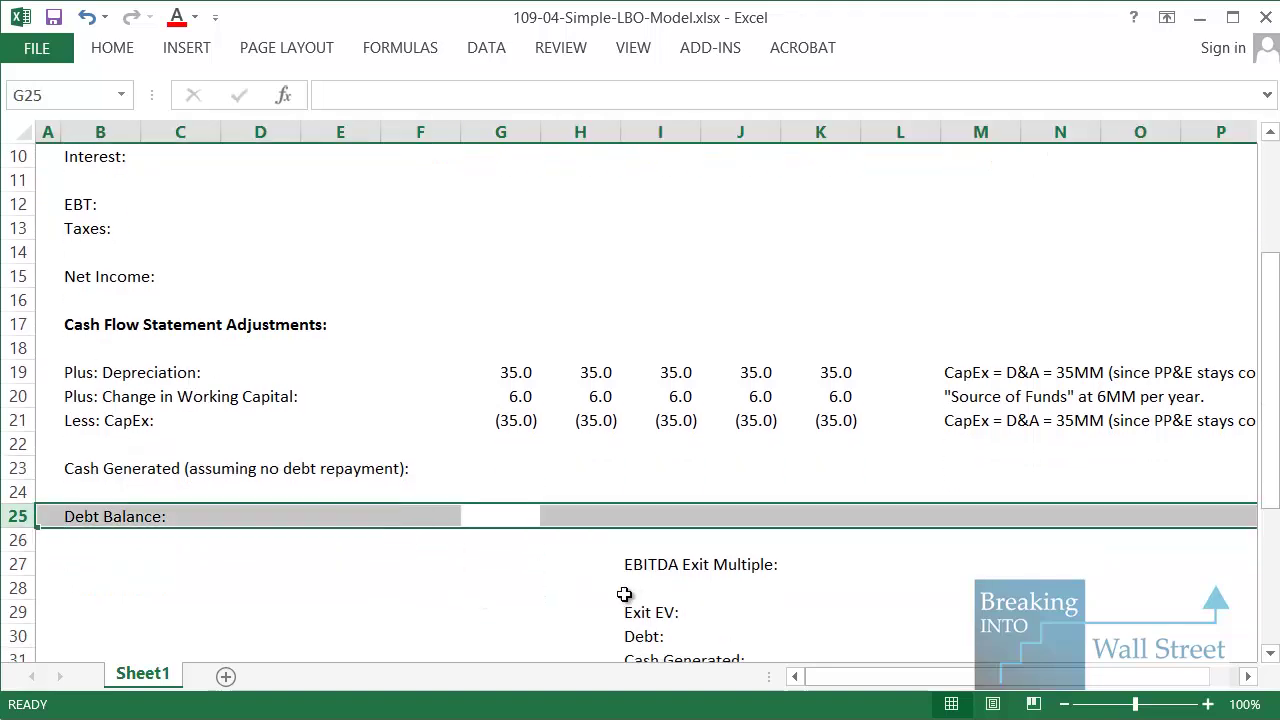
# Link the Year 0 Debt Balance to the Beginning Debt assumption with =+E2.
pyautogui.click(505, 514)
pyautogui.click(411, 515)
pyautogui.scroll(3, 660, 524)
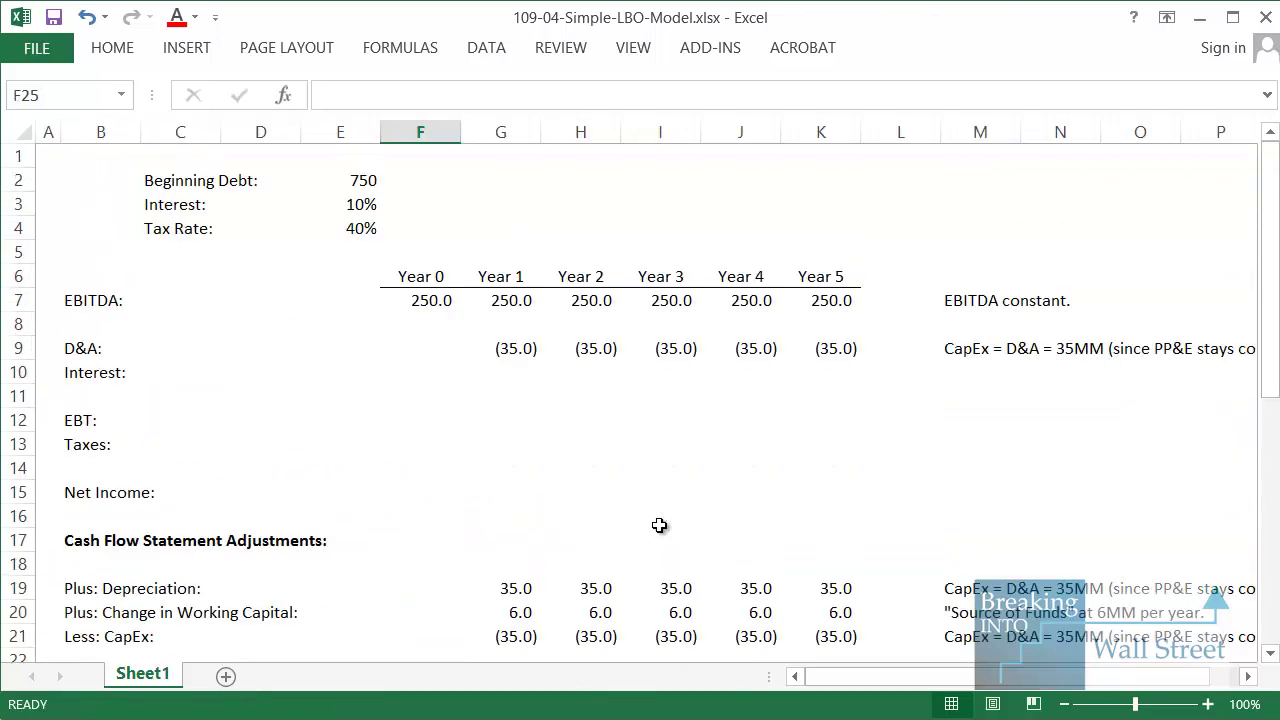
pyautogui.write('=+')
pyautogui.scroll(2, 655, 525)
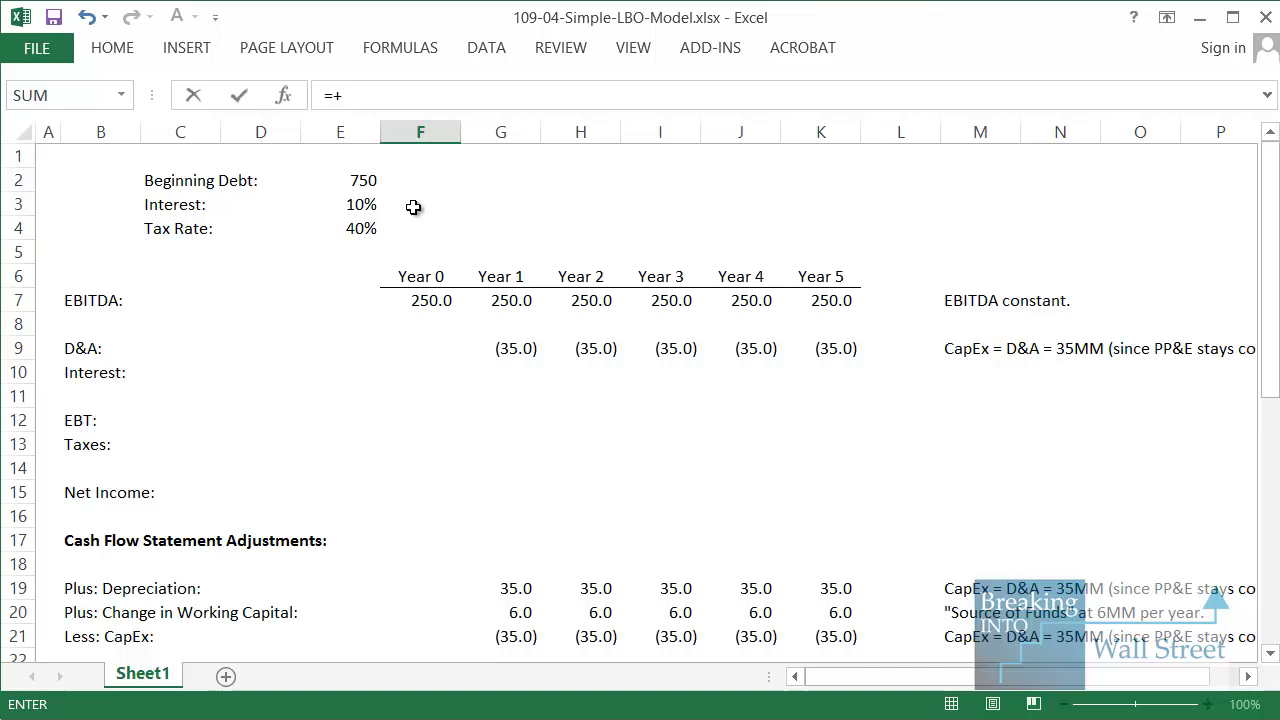
pyautogui.click(366, 177)
pyautogui.hotkey('ctrl', 'Return')
# Examine the Year 1 to Year 5 cells of the Cash Generated and Debt Balance rows together.
pyautogui.press('Right')
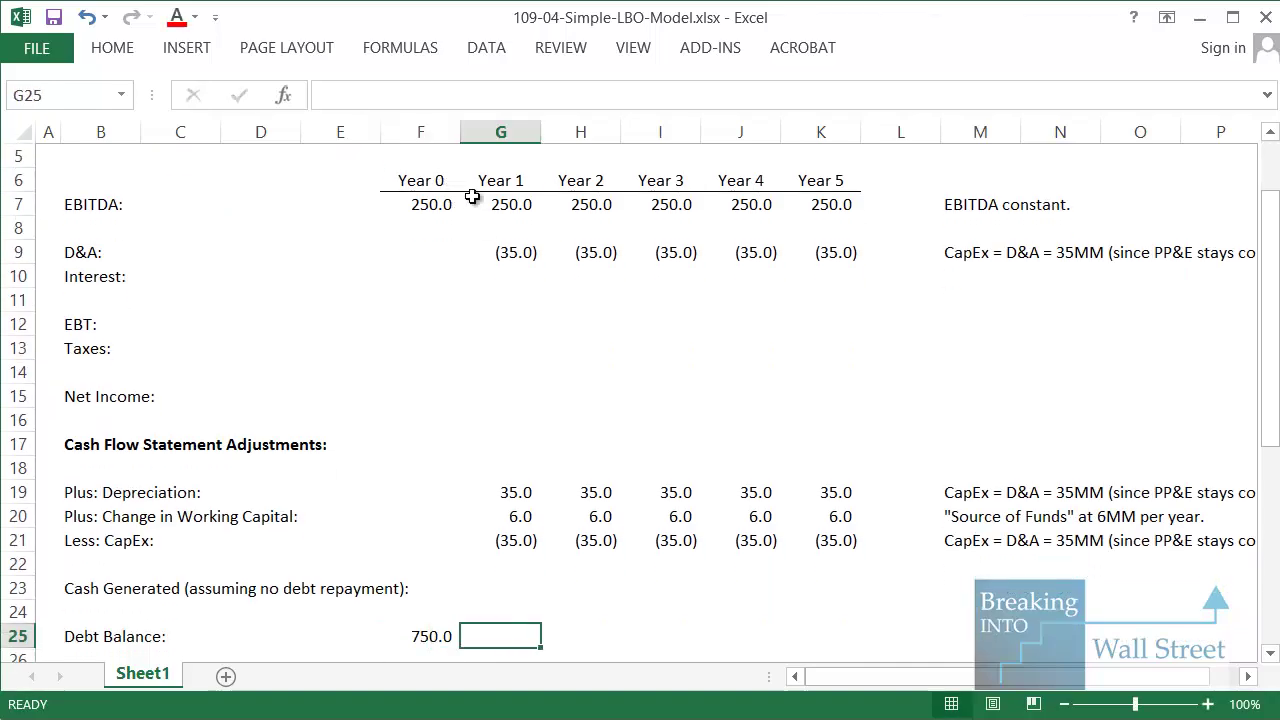
pyautogui.scroll(-2, 465, 205)
pyautogui.hotkey('shift', 'space')
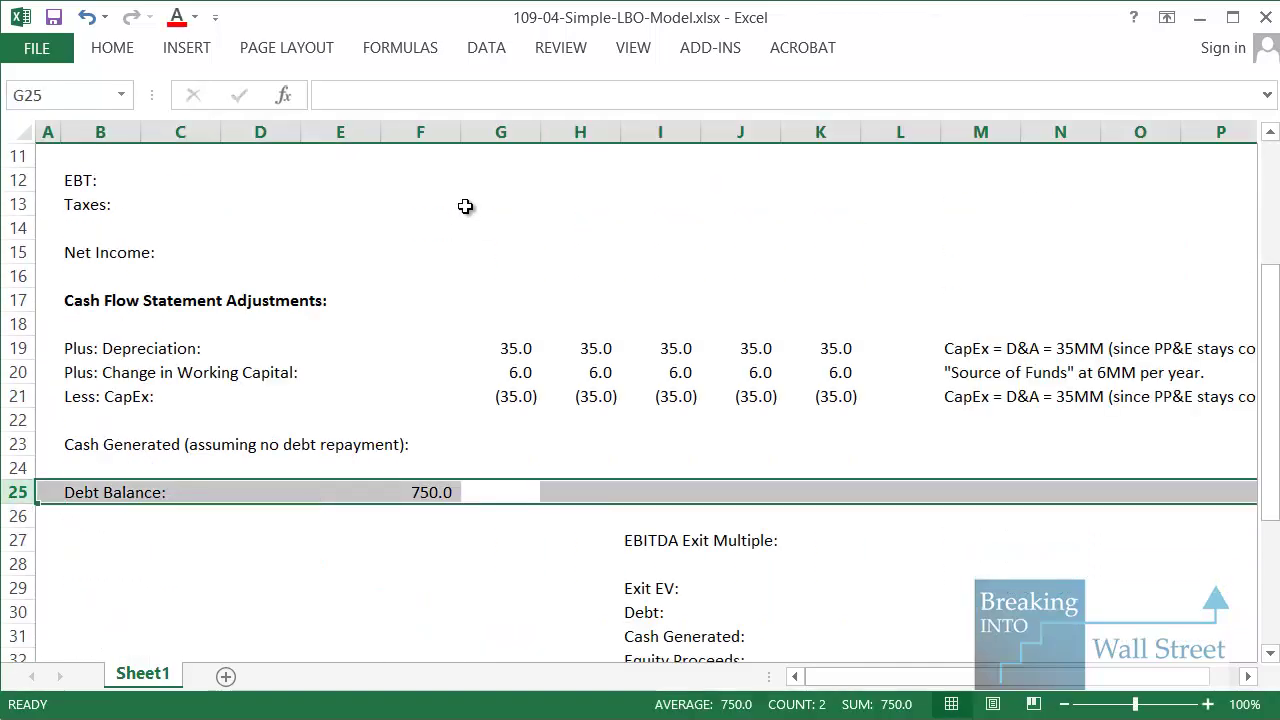
pyautogui.press('Up')
pyautogui.press('Up')
pyautogui.hotkey('shift', 'Right')
pyautogui.hotkey('shift', 'Down')
pyautogui.hotkey('shift', 'Down')
pyautogui.hotkey('shift', 'Right')
pyautogui.hotkey('shift', 'Right')
pyautogui.hotkey('shift', 'Right')
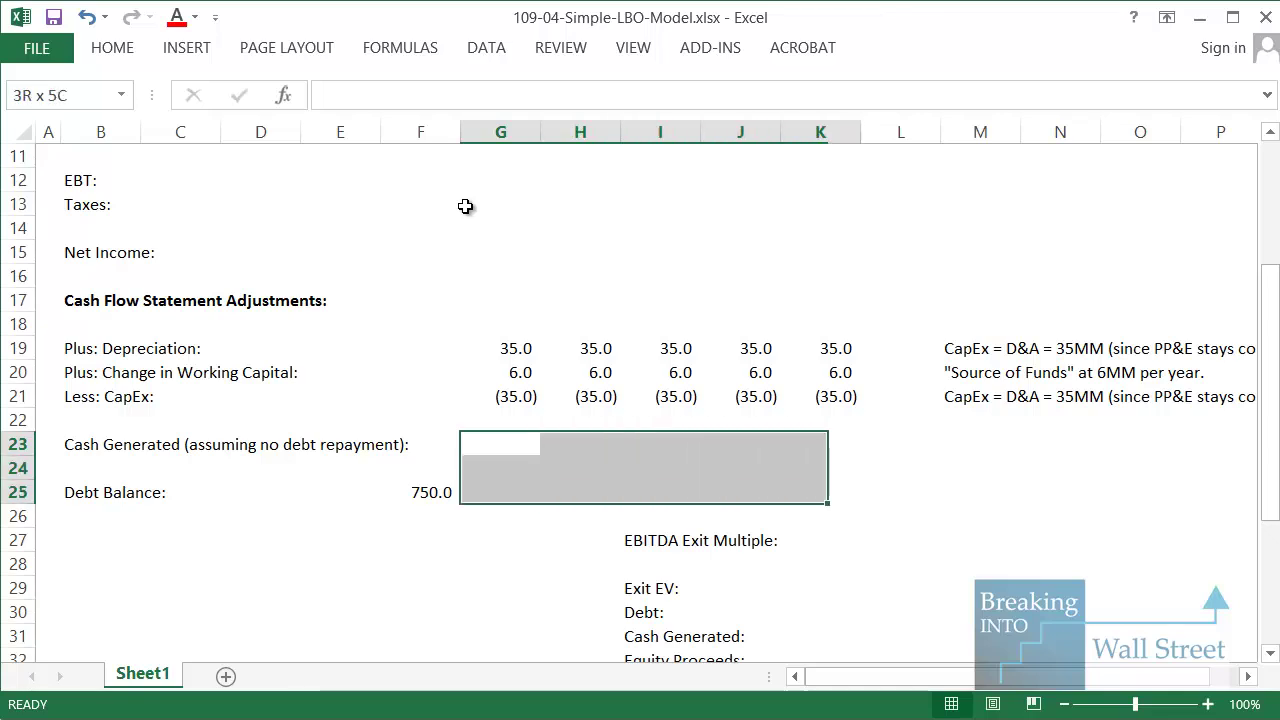
pyautogui.click(520, 490)
pyautogui.click(500, 434)
pyautogui.hotkey('shift', 'space')
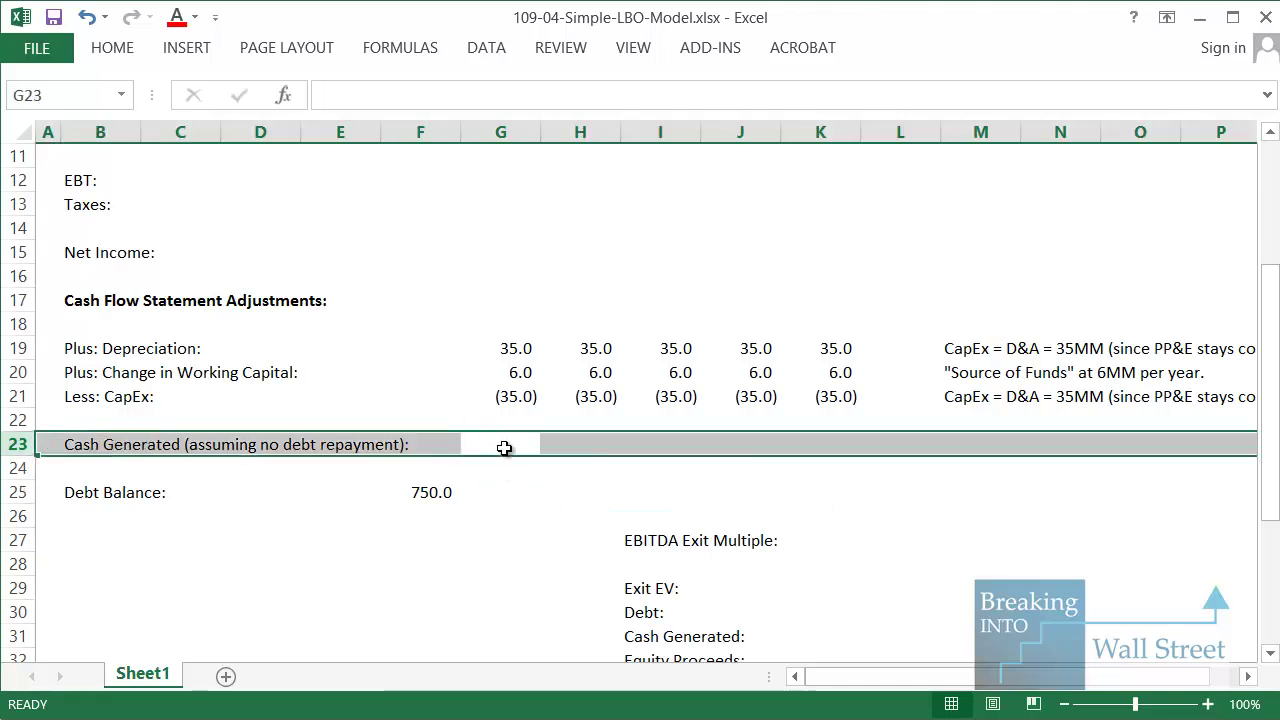
pyautogui.click(504, 448)
pyautogui.moveTo(511, 447); pyautogui.dragTo(818, 485)
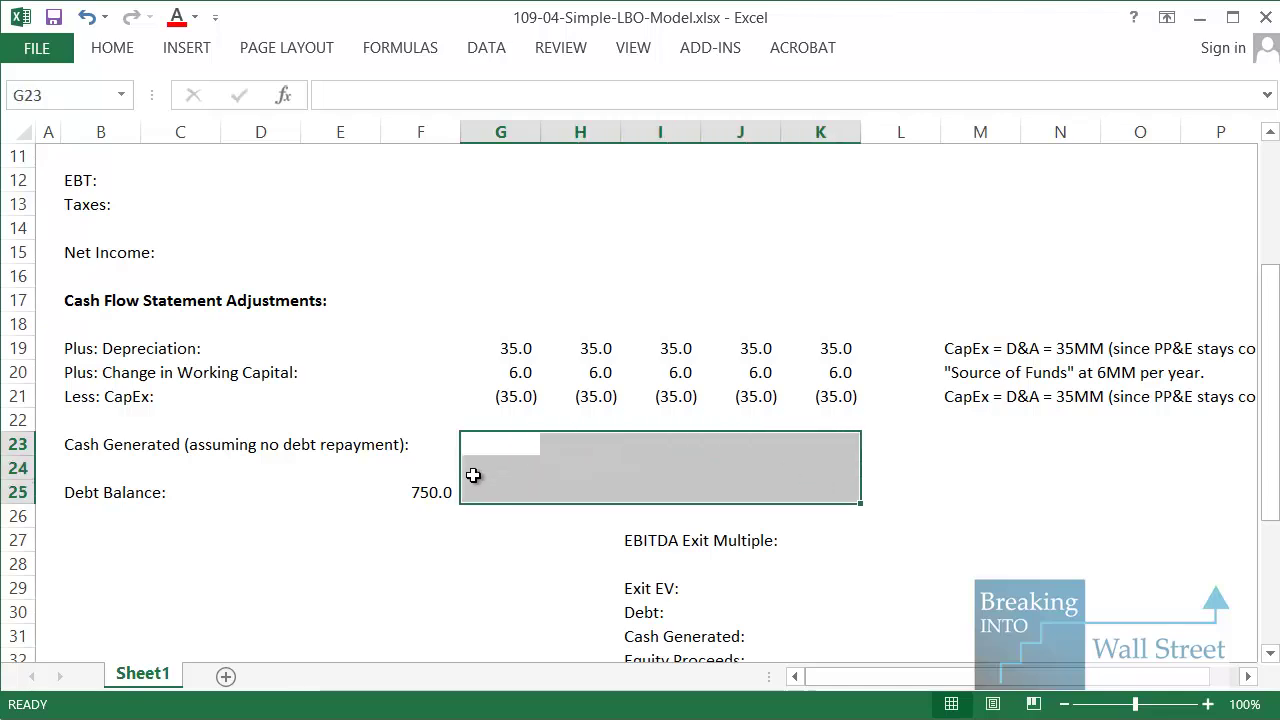
# Link the Year 1 Debt Balance to the prior year with =+F25 and fill the formula across through Year 5.
pyautogui.click(514, 489)
pyautogui.write('=')
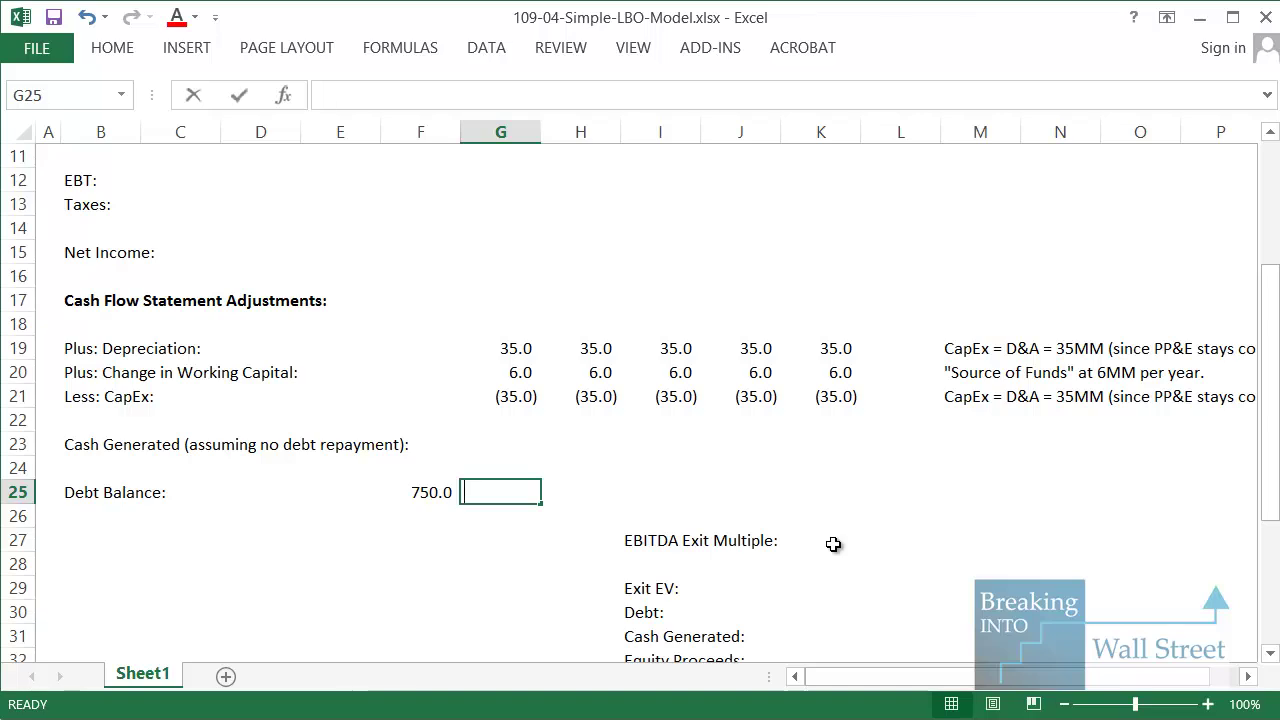
pyautogui.write('+')
pyautogui.press('Left')
pyautogui.hotkey('ctrl', 'Return')
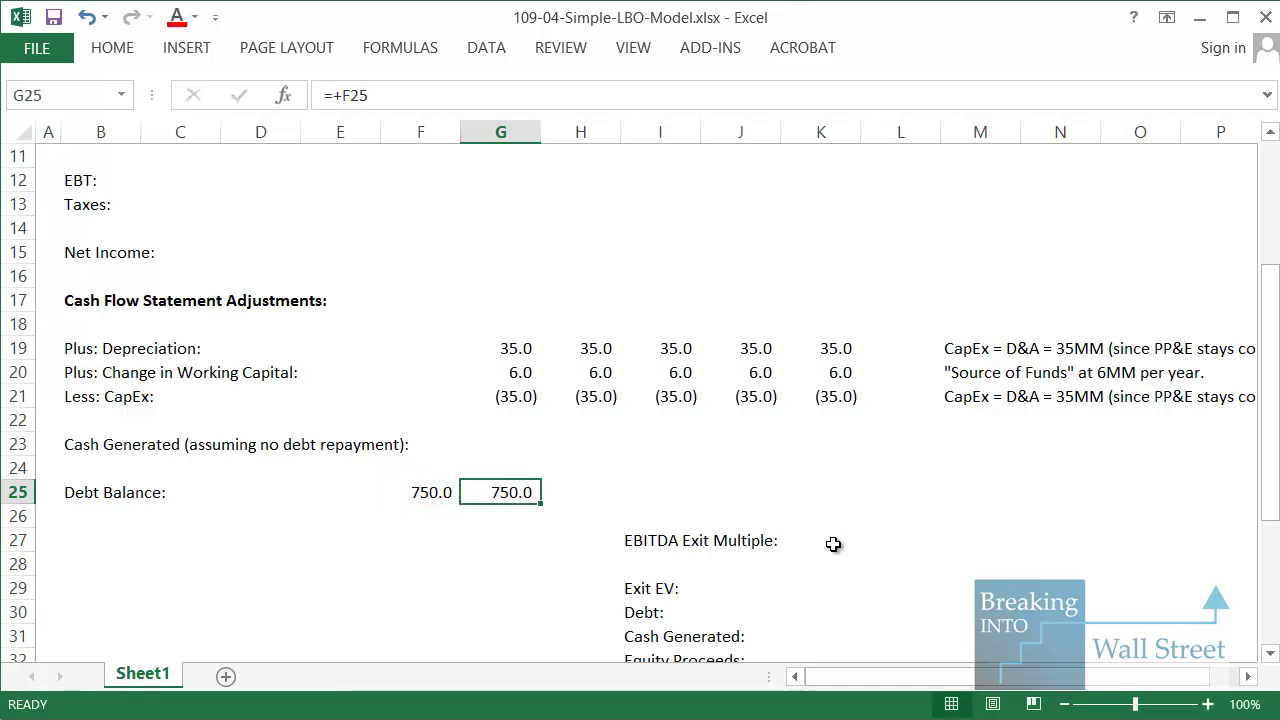
pyautogui.hotkey('shift', 'Right')
pyautogui.hotkey('shift', 'Right')
pyautogui.hotkey('shift', 'Right')
pyautogui.hotkey('shift', 'Right')
pyautogui.hotkey('ctrl', 'r')
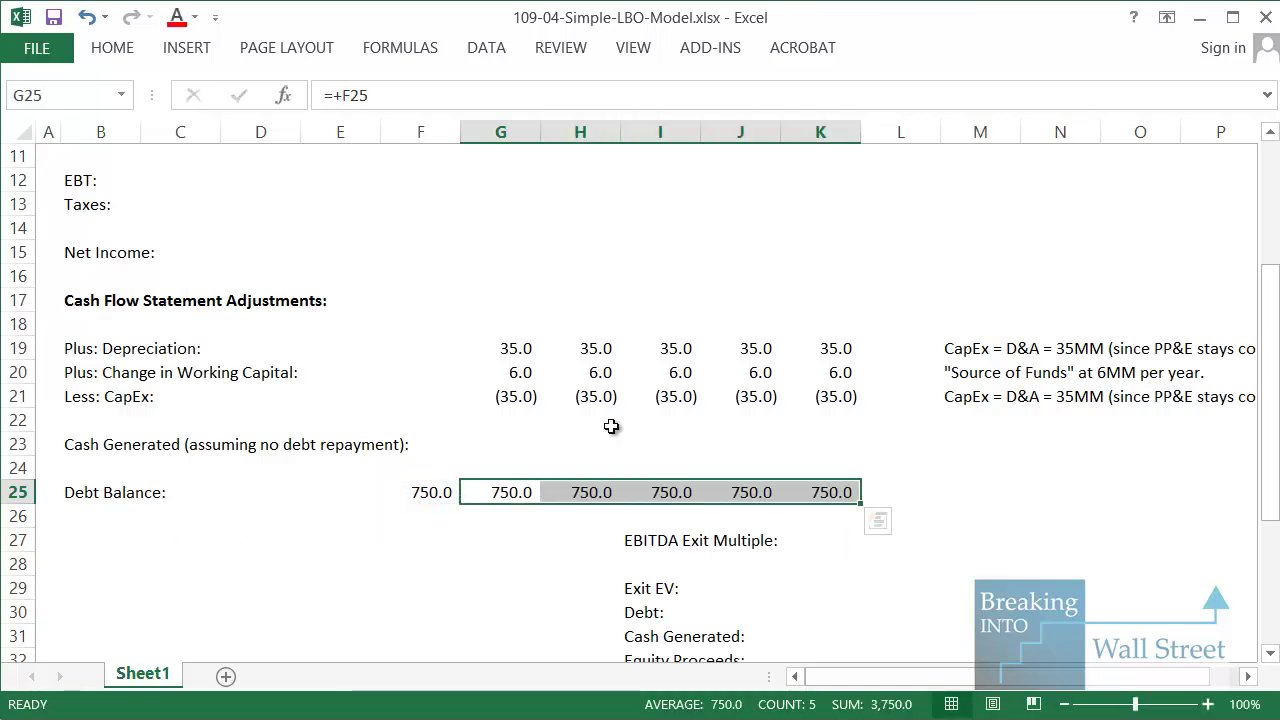
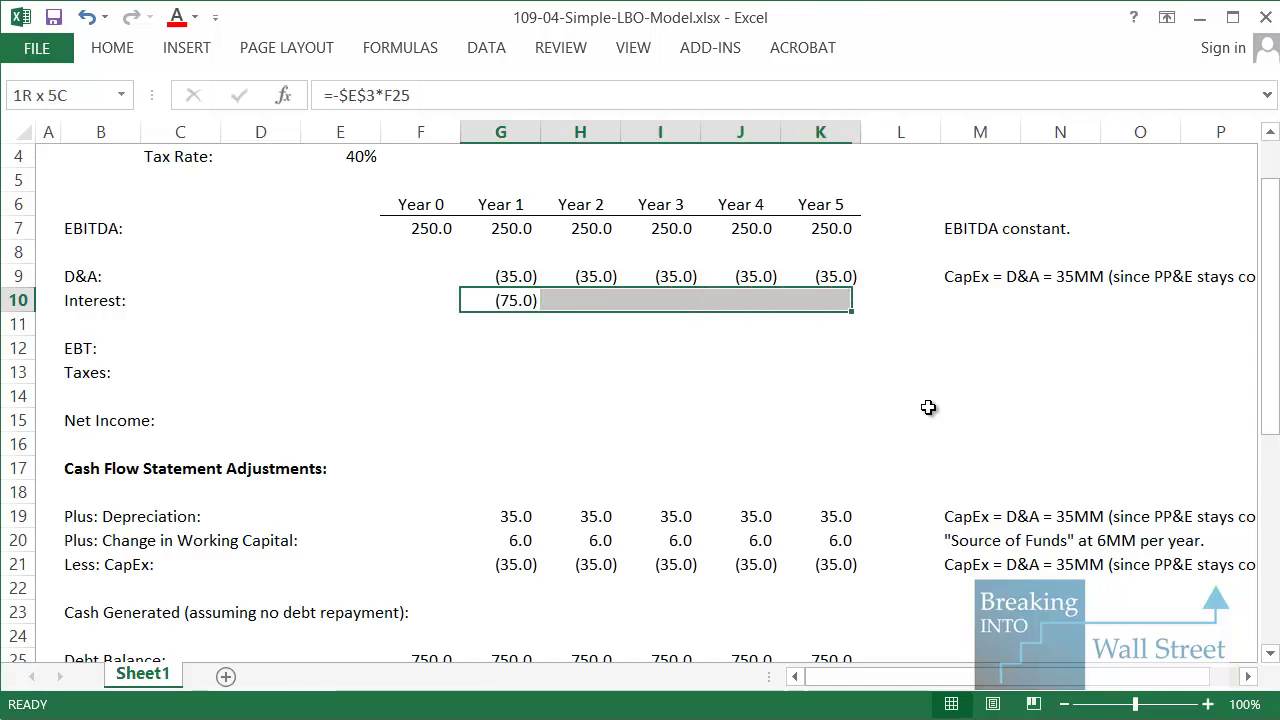
# Calculate Year 1 EBT as EBITDA plus D&A plus Interest with =+G7+G9+G10.
pyautogui.press('Down')
pyautogui.press('Down')
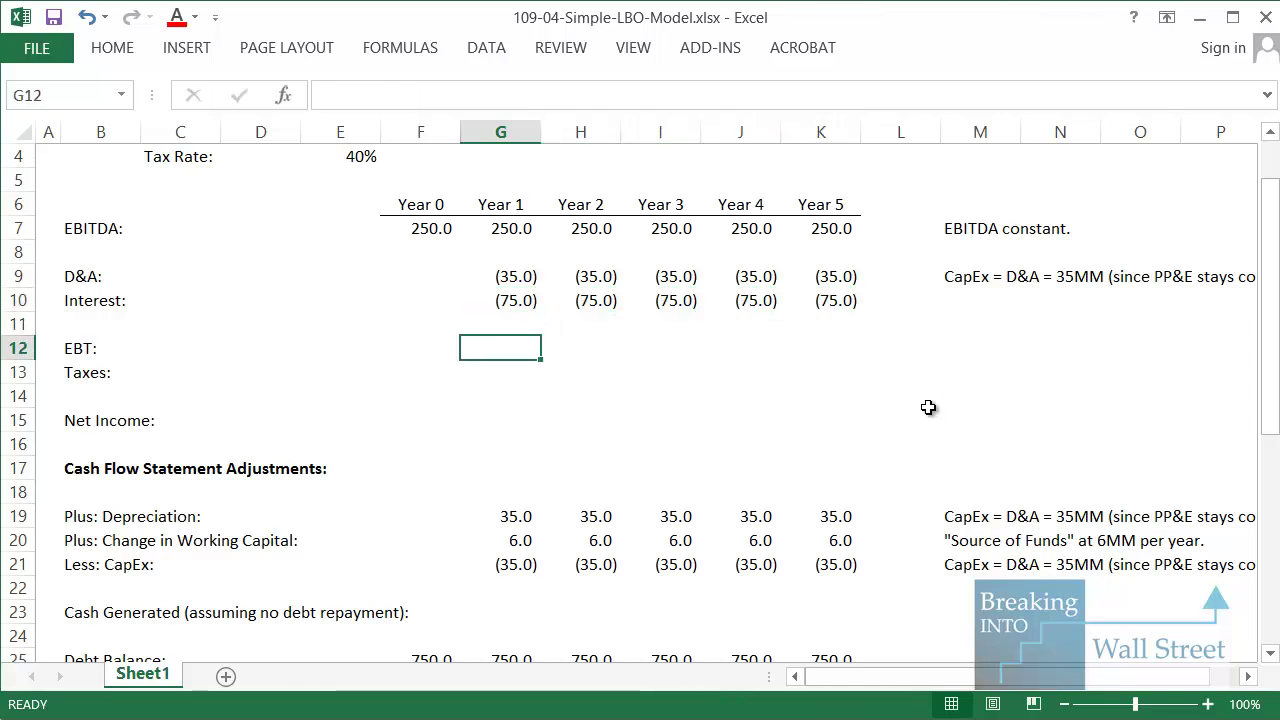
pyautogui.write('=+')
pyautogui.press('Up')
pyautogui.press('Up')
pyautogui.press('Up')
pyautogui.press('Up')
pyautogui.press('Up')
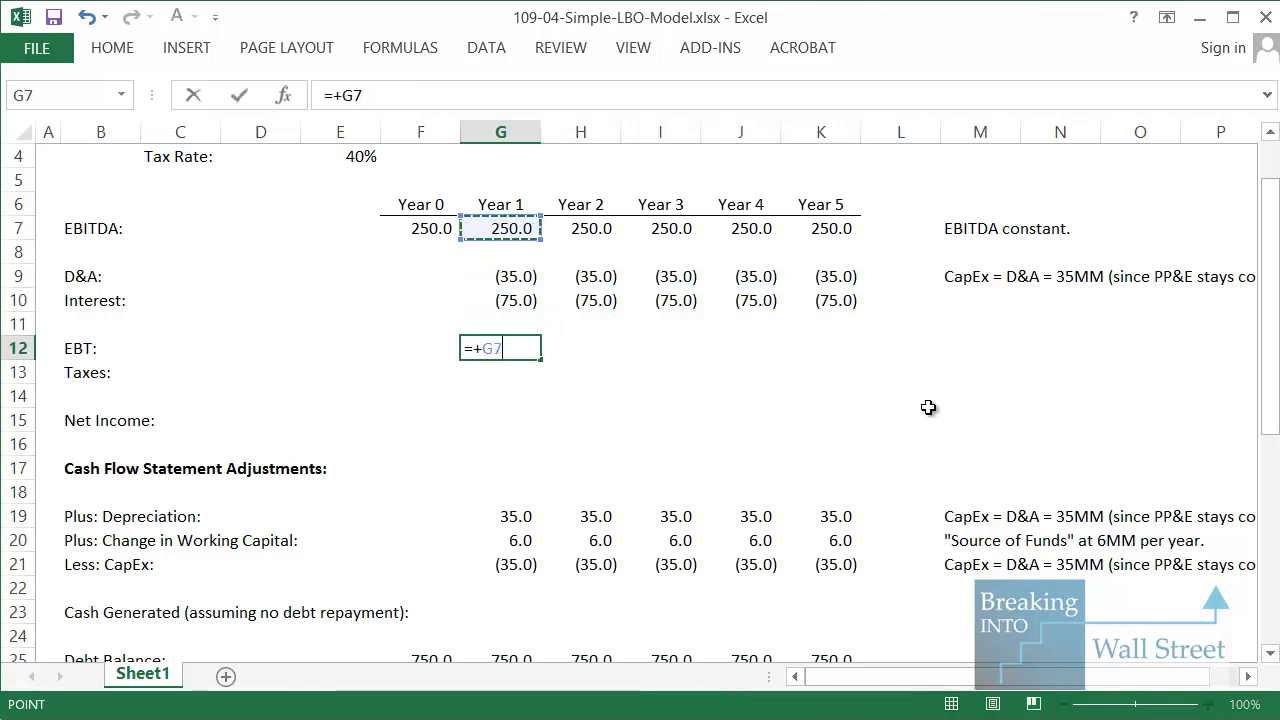
pyautogui.write('+')
pyautogui.press('Up')
pyautogui.press('Up')
pyautogui.press('Up')
pyautogui.write('+')
pyautogui.press('Up')
pyautogui.press('Up')
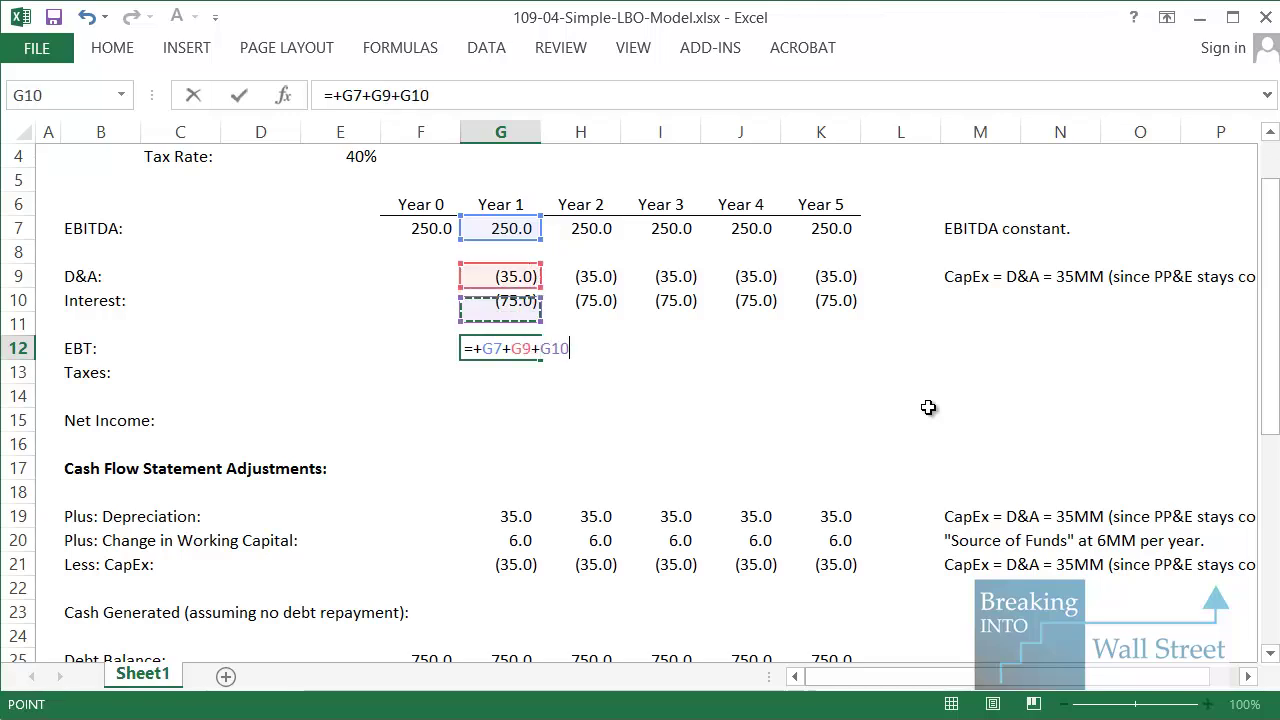
pyautogui.hotkey('ctrl', 'Return')
# Check the D&A and Interest rows, and fill the Year 1 EBT formula across through Year 5.
pyautogui.press('Up')
pyautogui.press('Up')
pyautogui.hotkey('shift', 'Up')
pyautogui.hotkey('shift', 'space')
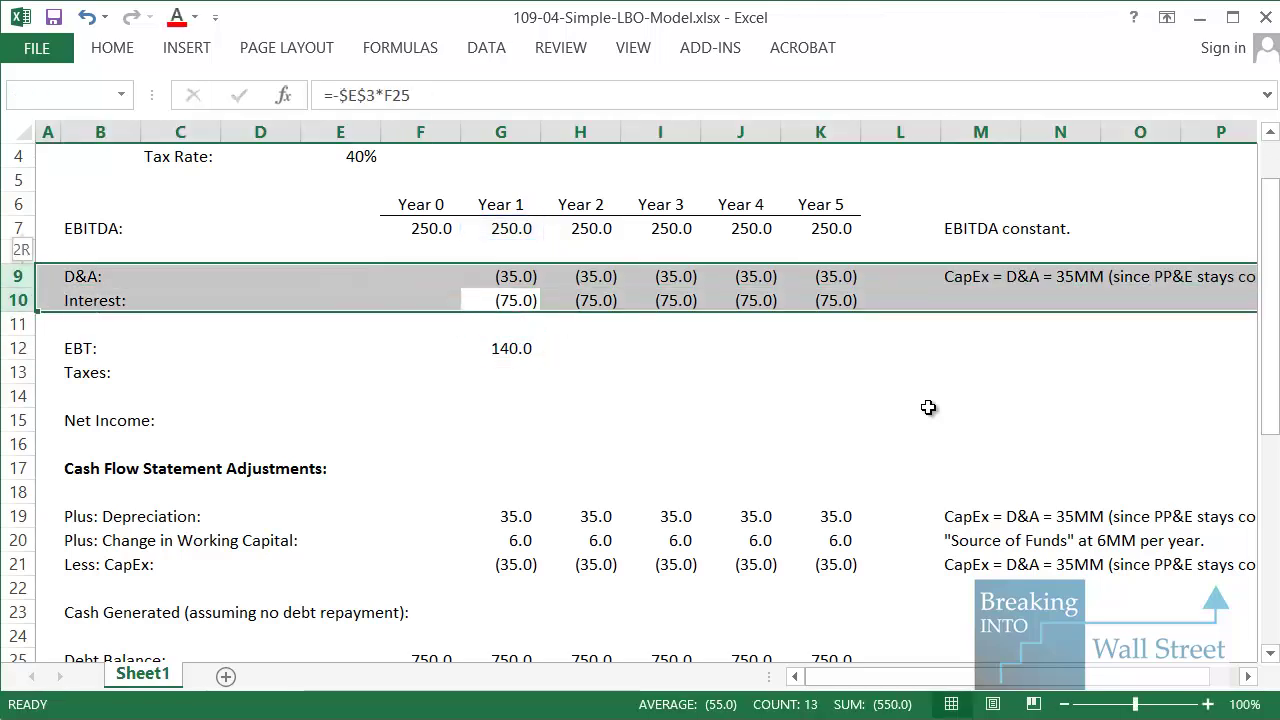
pyautogui.press('Down')
pyautogui.press('Down')
pyautogui.hotkey('shift', 'Right')
pyautogui.hotkey('shift', 'Right')
pyautogui.hotkey('shift', 'Right')
pyautogui.hotkey('shift', 'Right')
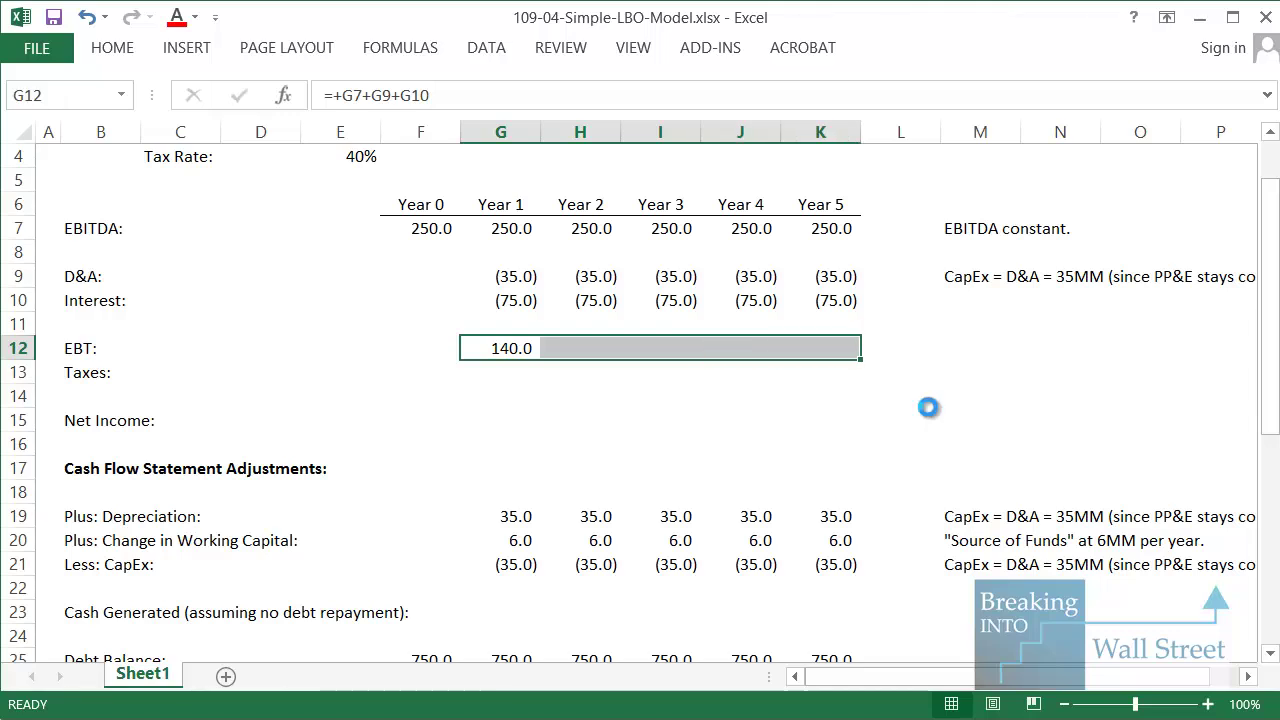
pyautogui.hotkey('ctrl', 'r')
pyautogui.hotkey('shift', 'space')
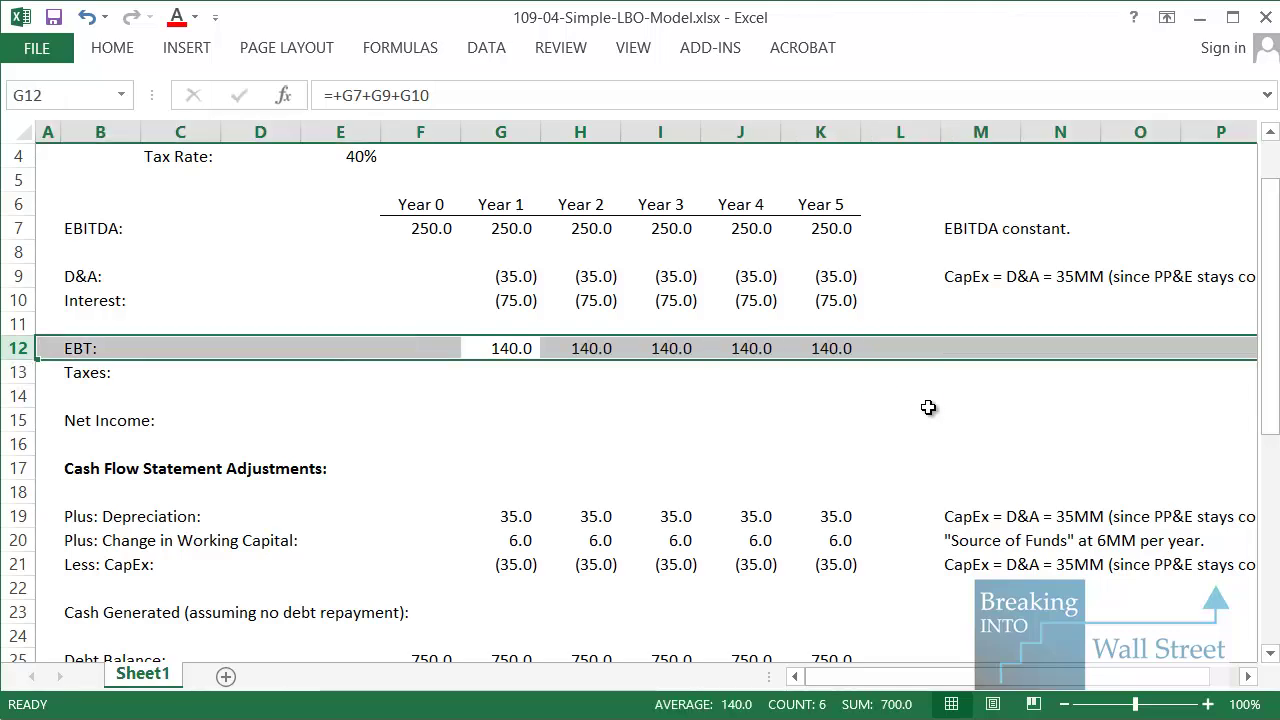
# Calculate Year 1 Taxes as the negative of the fixed Tax Rate times EBT with =-$E$4*G12.
pyautogui.press('Down')
pyautogui.write('=')
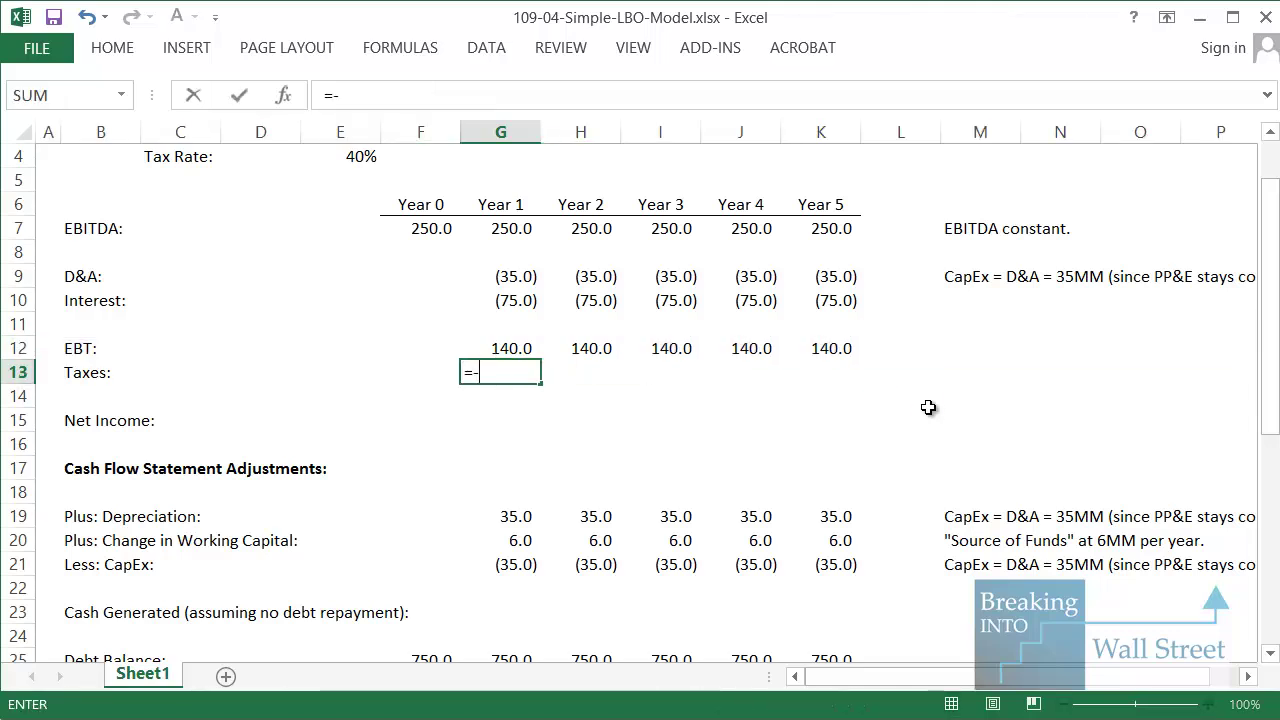
pyautogui.write('-')
pyautogui.scroll(1, 866, 396)
pyautogui.click(362, 230)
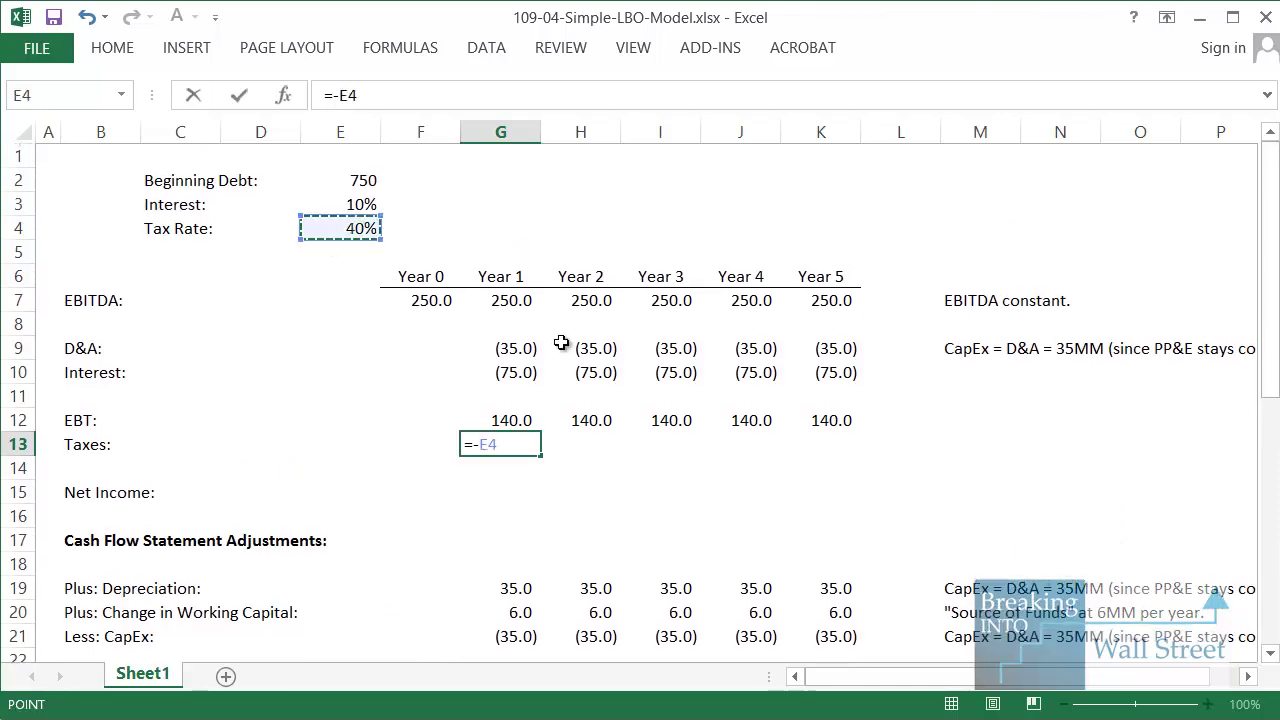
pyautogui.press('F4')
pyautogui.write('*')
pyautogui.press('Up')
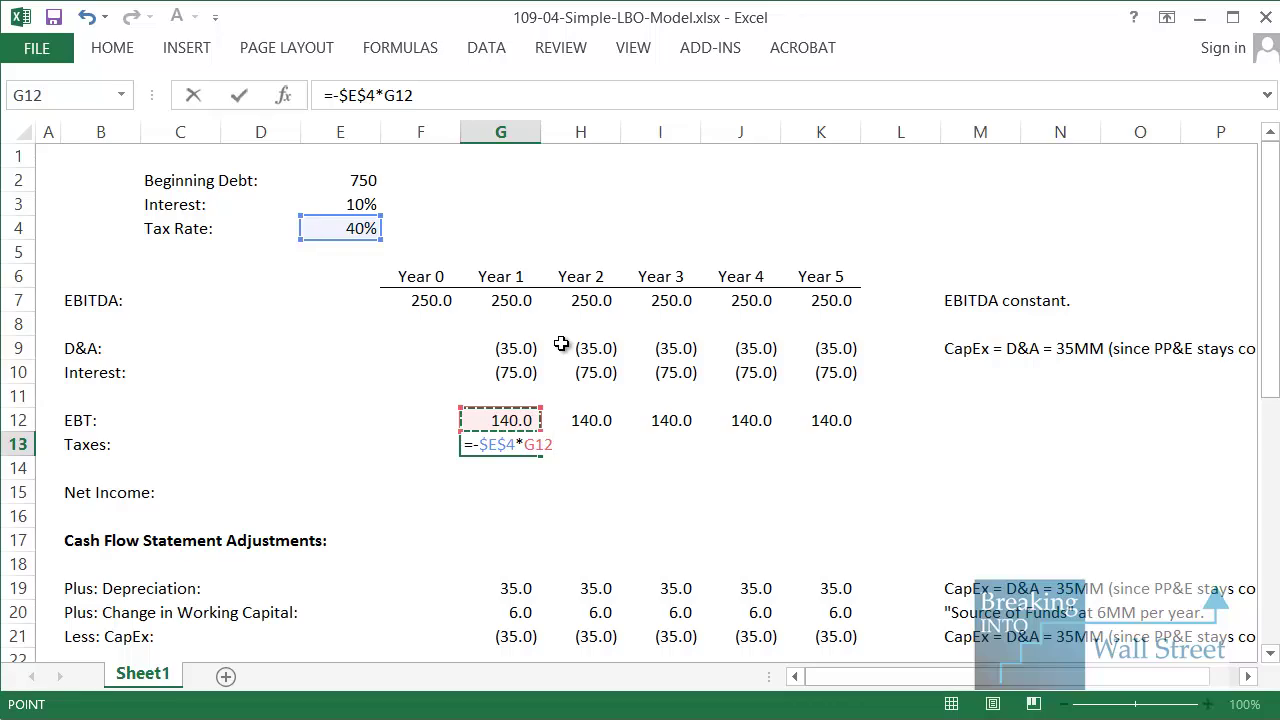
pyautogui.hotkey('ctrl', 'Return')
# Fill the Year 1 Taxes formula across through Year 5.
pyautogui.scroll(-2, 767, 437)
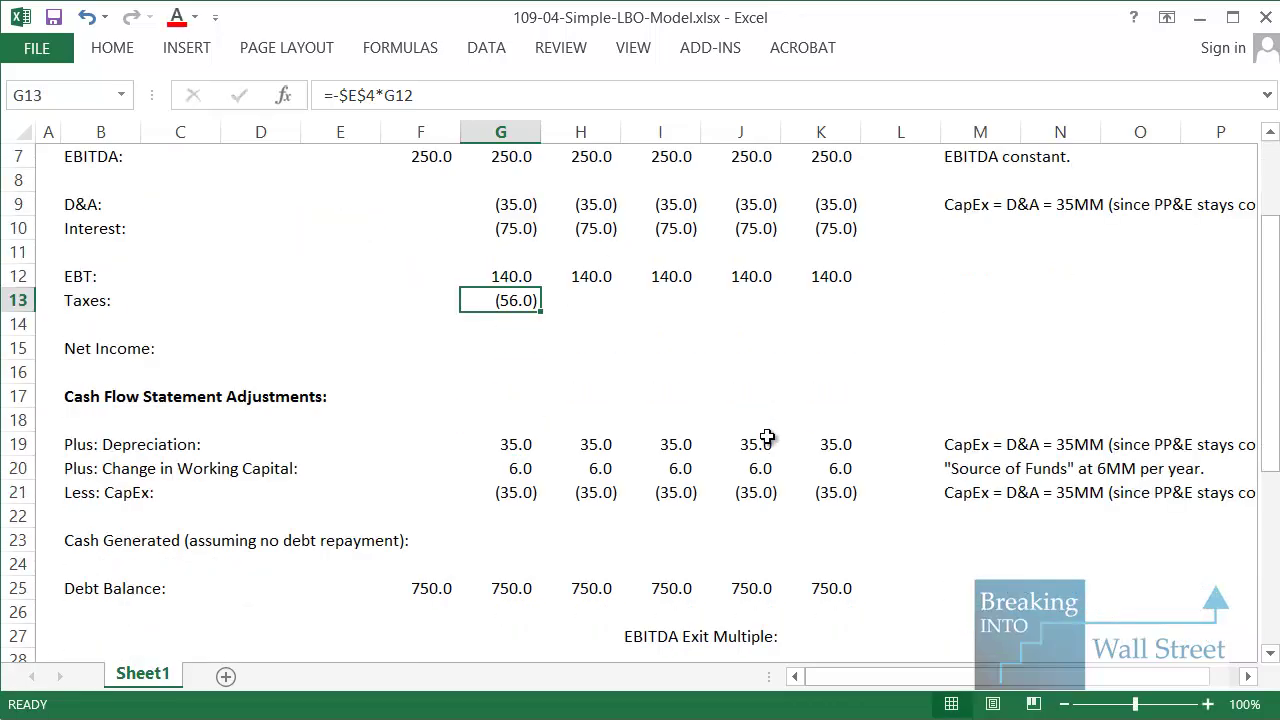
pyautogui.hotkey('shift', 'Right')
pyautogui.hotkey('shift', 'Right')
pyautogui.hotkey('shift', 'Right')
pyautogui.hotkey('shift', 'Right')
pyautogui.hotkey('ctrl', 'r')
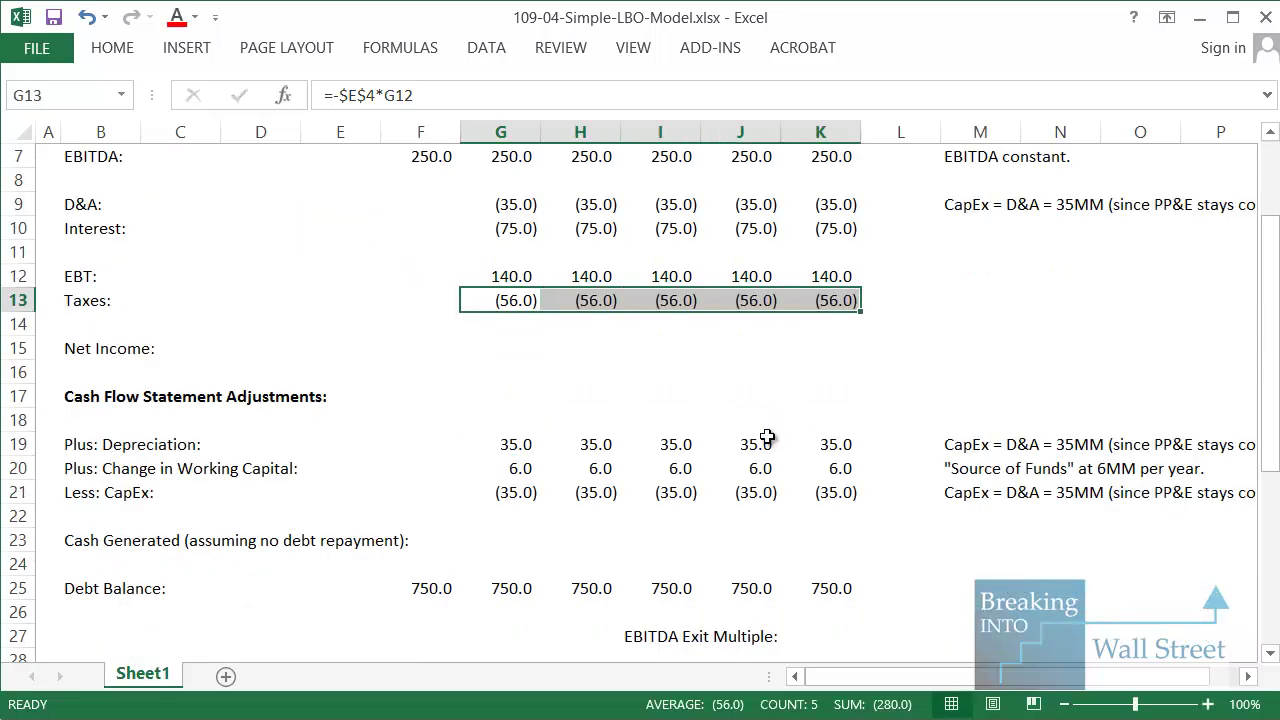
# Calculate Year 1 Net Income as EBT plus Taxes with =+G12+G13.
pyautogui.press('Down')
pyautogui.press('Down')
pyautogui.write('=+')
pyautogui.press('Up')
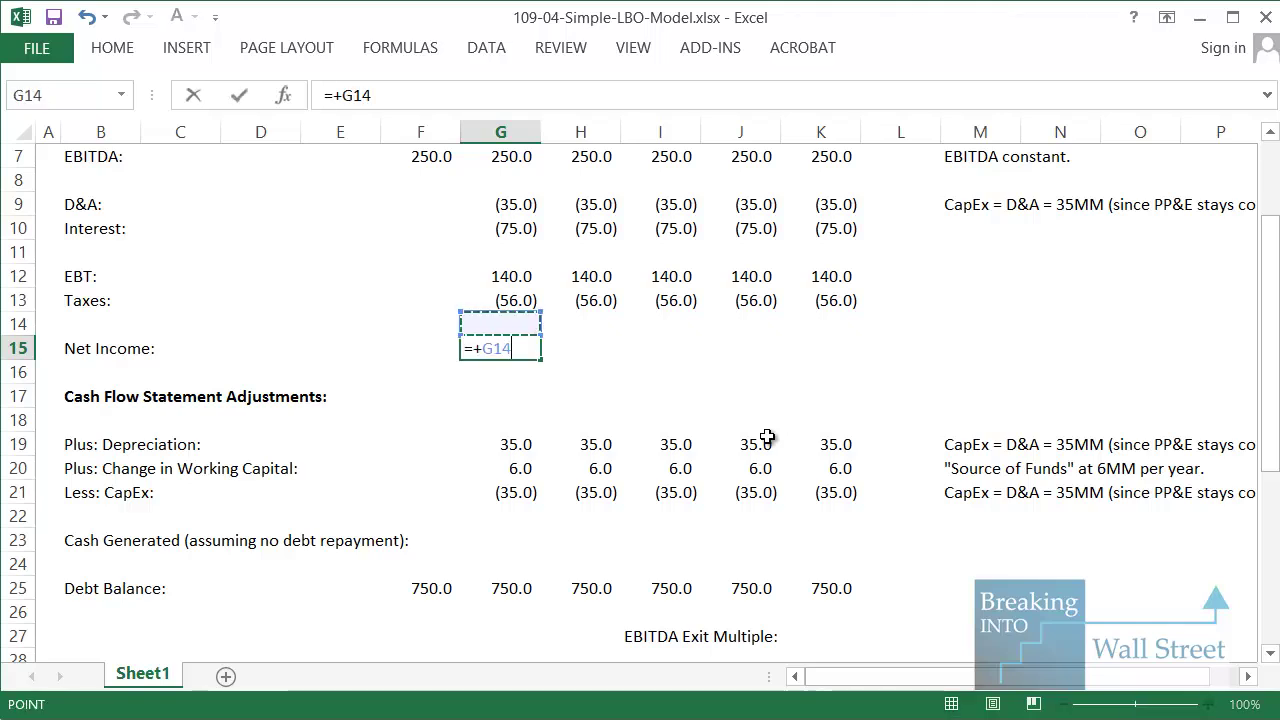
pyautogui.press('Up')
pyautogui.press('Up')
pyautogui.write('+')
pyautogui.press('Up')
pyautogui.press('Up')
pyautogui.press('Return')
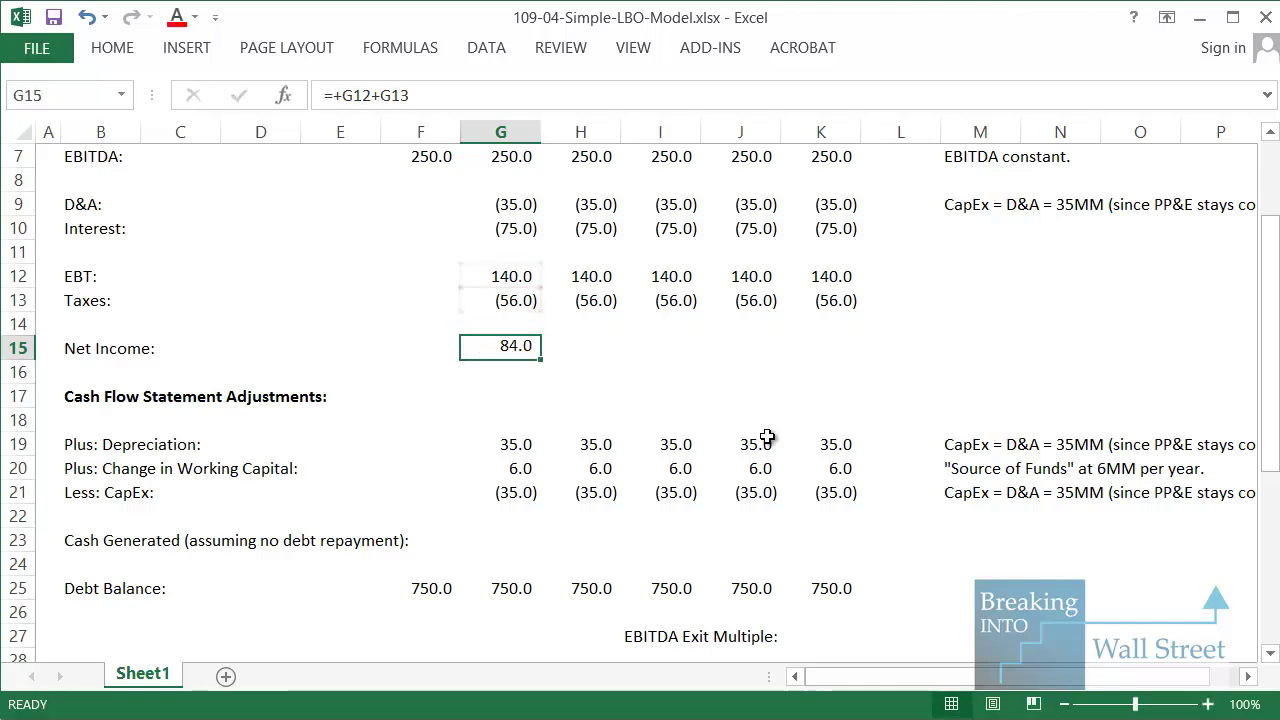
# Fill the Year 1 Net Income formula across through Year 5.
pyautogui.hotkey('shift', 'Right')
pyautogui.hotkey('shift', 'Right')
pyautogui.hotkey('shift', 'Right')
pyautogui.hotkey('shift', 'Right')
pyautogui.hotkey('ctrl', 'r')
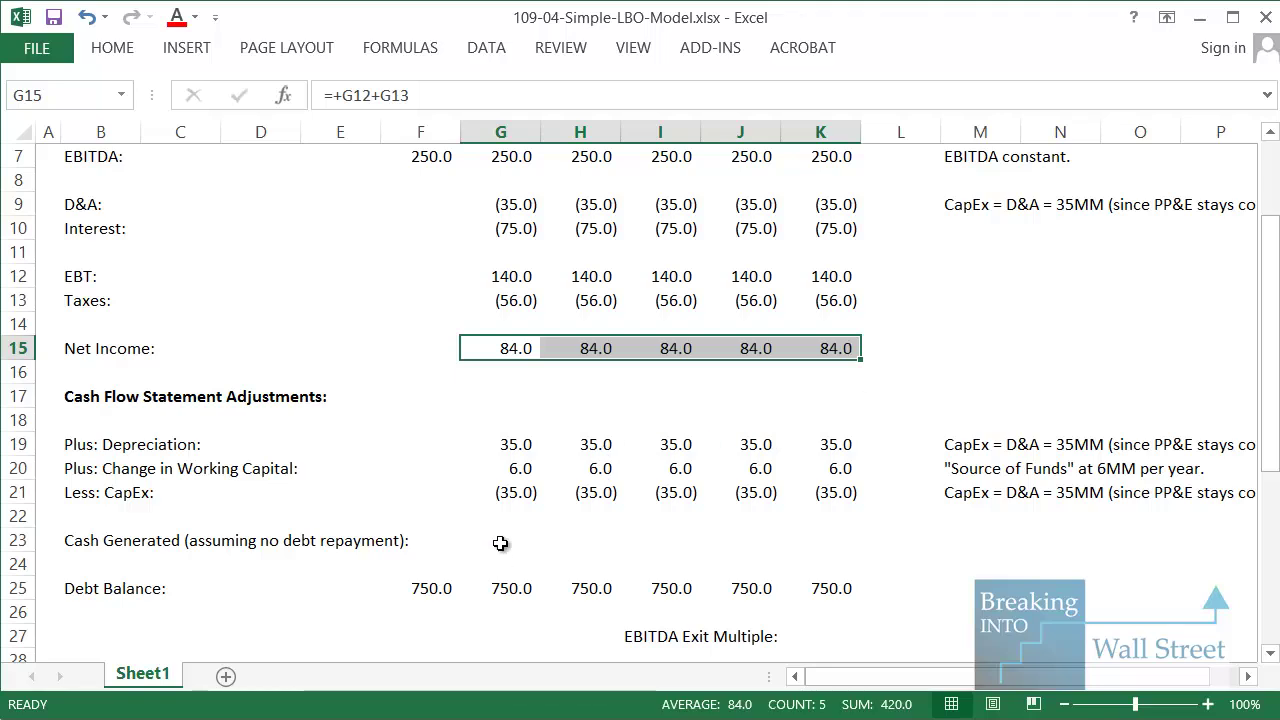
# Calculate Year 1 Cash Generated as Net Income plus Depreciation, Change in Working Capital and CapEx with =+G15+G19+G20+G21.
pyautogui.click(501, 543)
pyautogui.scroll(-1, 501, 543)
pyautogui.moveTo(94, 324); pyautogui.dragTo(905, 424)
pyautogui.moveTo(99, 262); pyautogui.dragTo(850, 415)
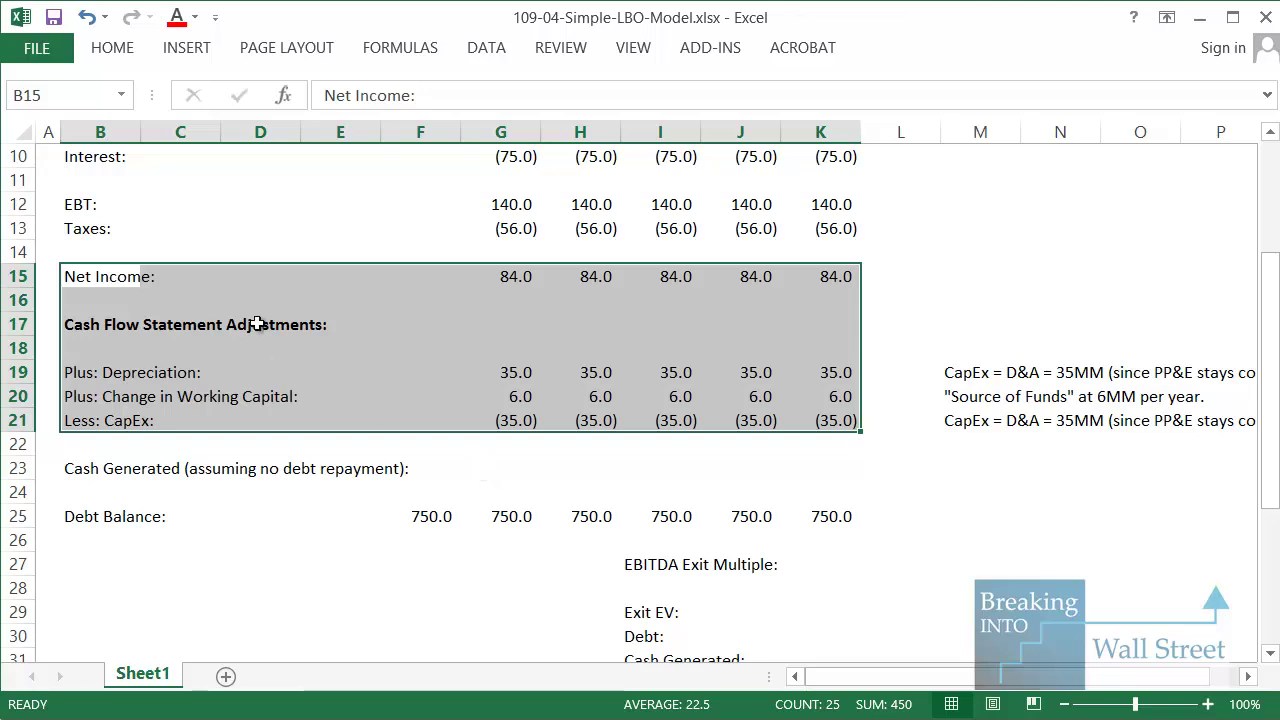
pyautogui.click(500, 467)
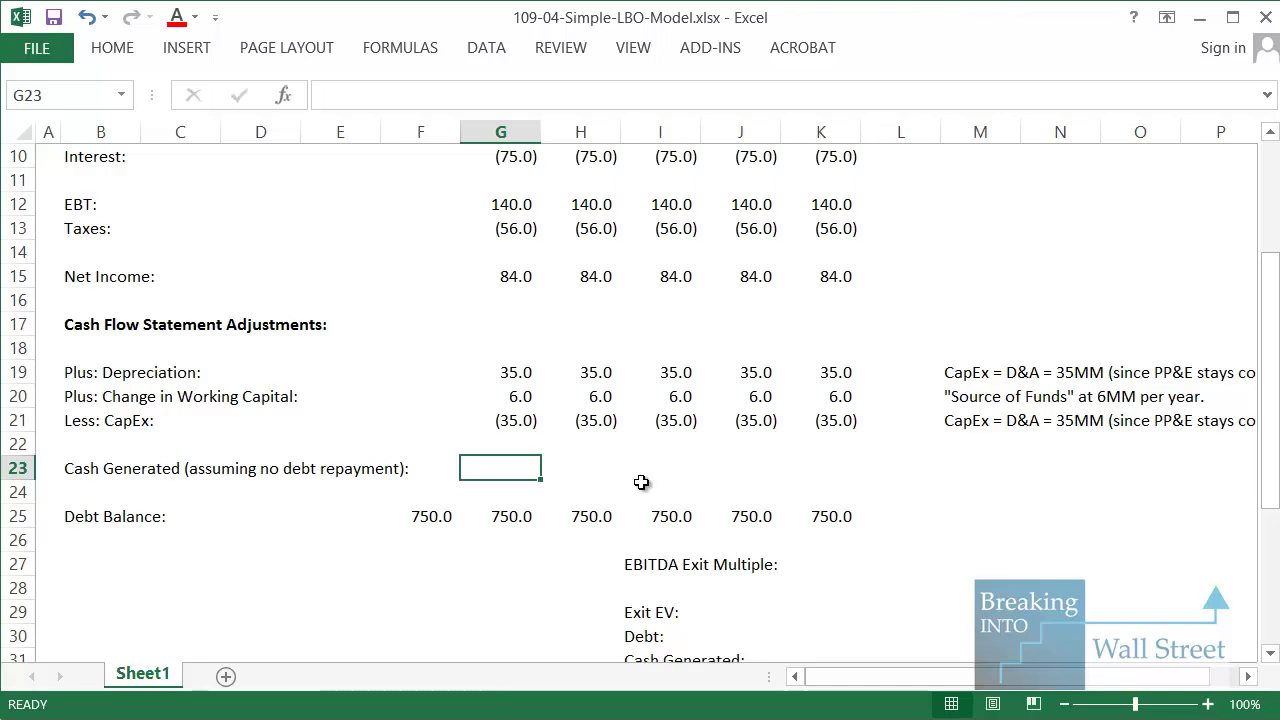
pyautogui.write('=+')
pyautogui.press('Up')
pyautogui.press('Up')
pyautogui.press('Up')
pyautogui.press('Up')
pyautogui.press('Up')
pyautogui.press('Up')
pyautogui.press('Up')
pyautogui.press('Up')
pyautogui.press('Up')
pyautogui.press('Up')
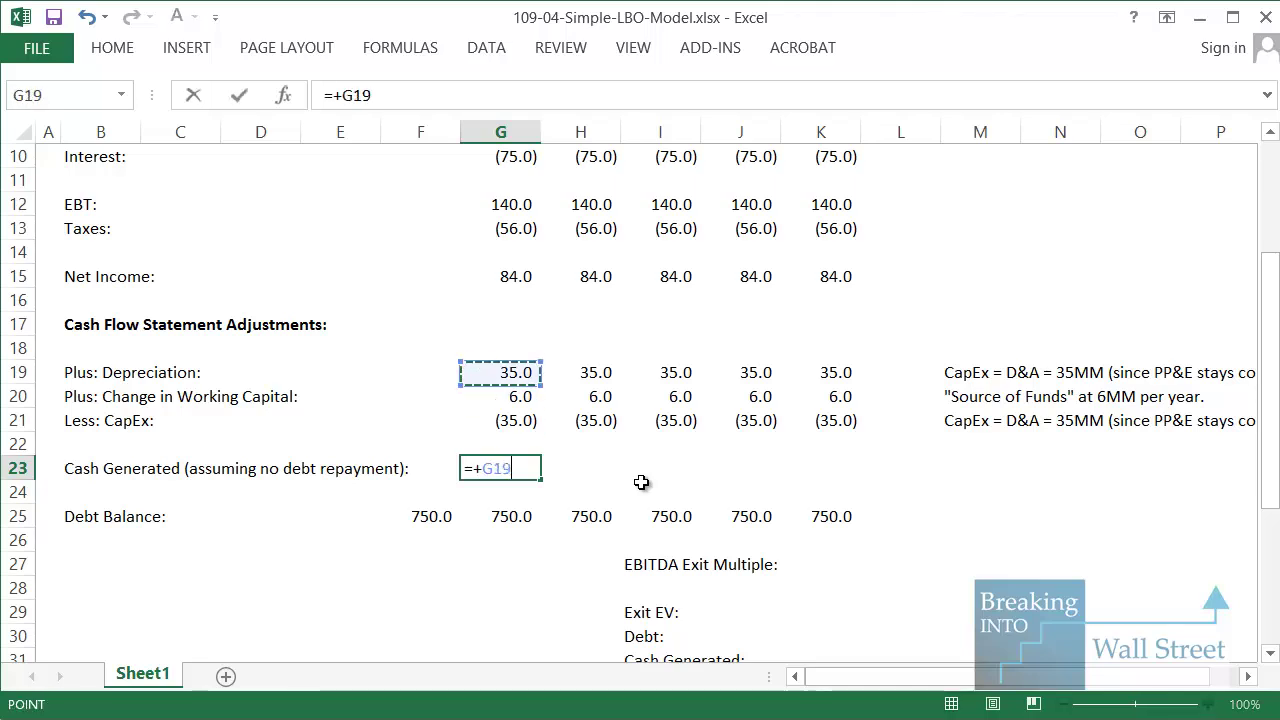
pyautogui.press('Down')
pyautogui.press('Down')
pyautogui.write('+')
pyautogui.press('Up')
pyautogui.press('Up')
pyautogui.press('Up')
pyautogui.press('Up')
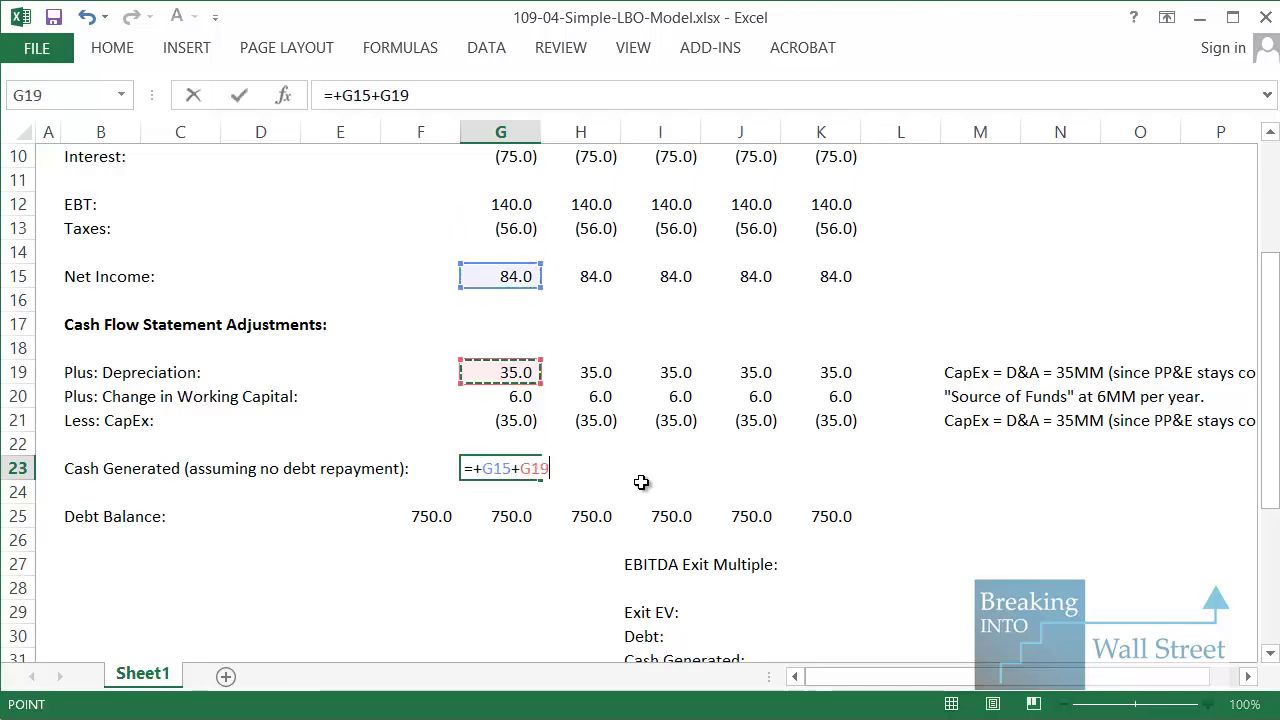
pyautogui.write('+')
pyautogui.press('Up')
pyautogui.press('Up')
pyautogui.press('Up')
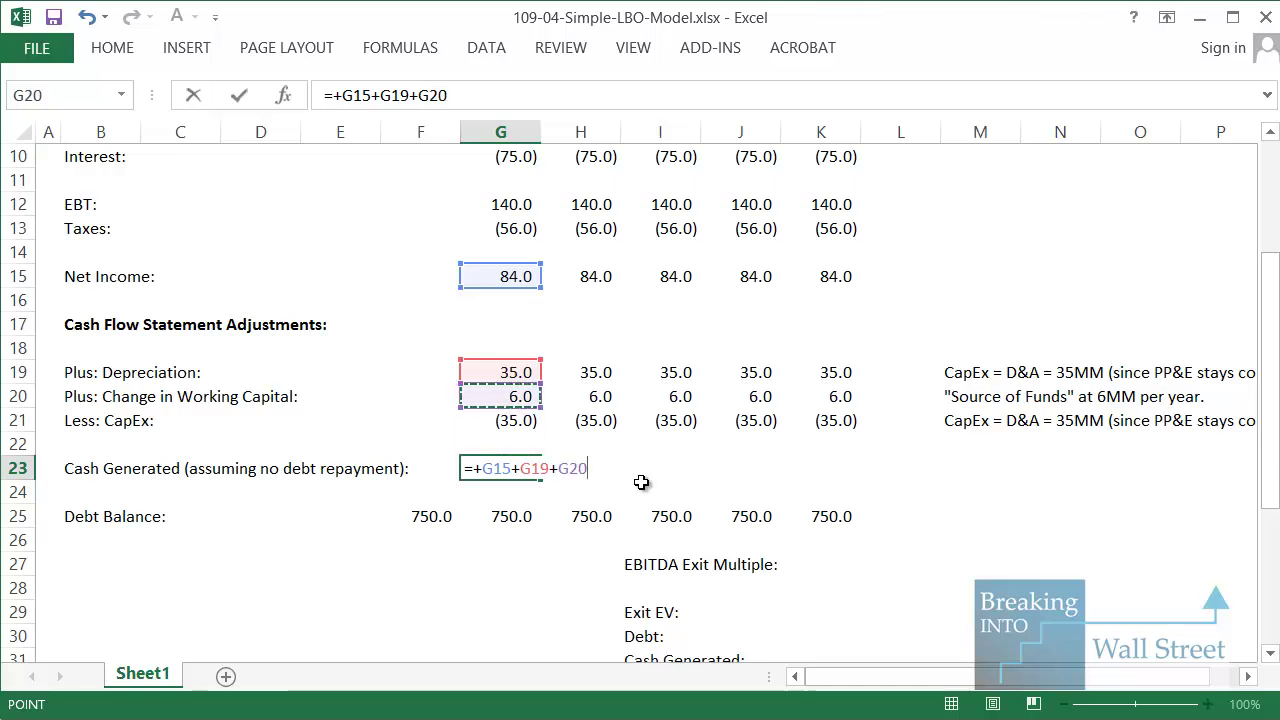
pyautogui.write('+')
pyautogui.press('Up')
pyautogui.press('Up')
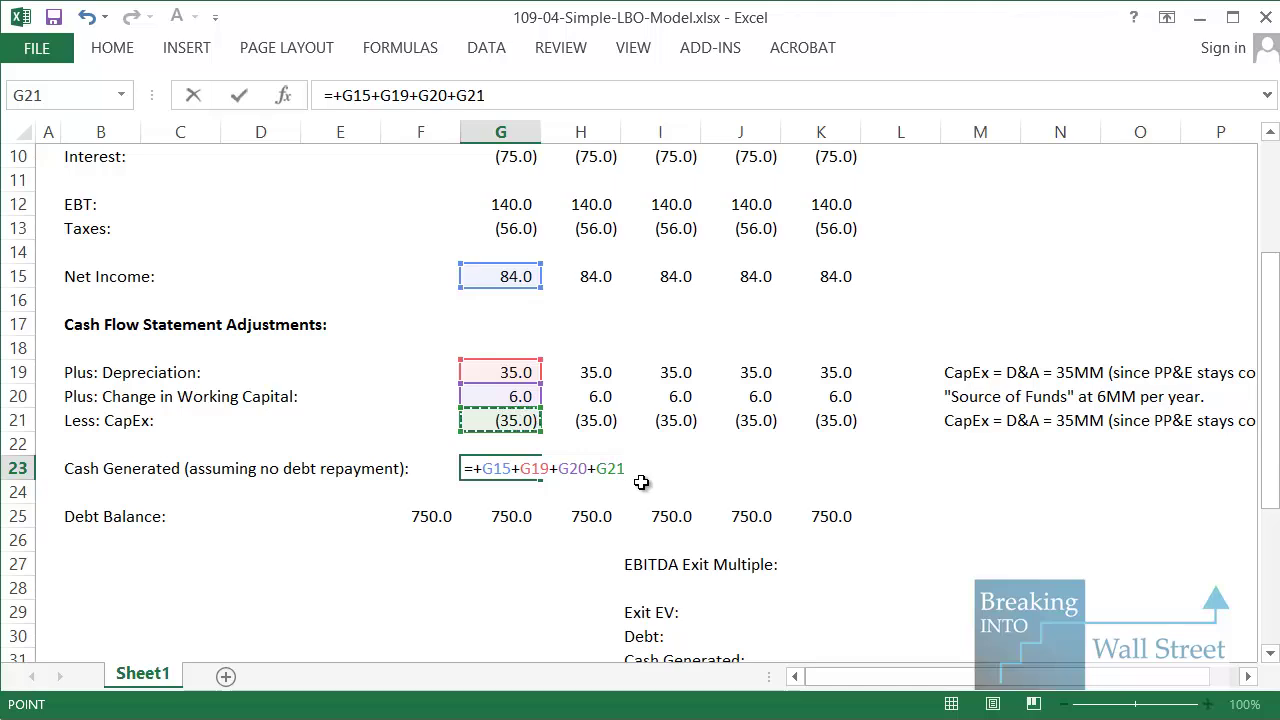
pyautogui.hotkey('ctrl', 'Return')
# Fill the Year 1 Cash Generated formula across through Year 5.
pyautogui.hotkey('shift', 'Right')
pyautogui.hotkey('shift', 'Right')
pyautogui.hotkey('shift', 'Right')
pyautogui.hotkey('shift', 'Right')
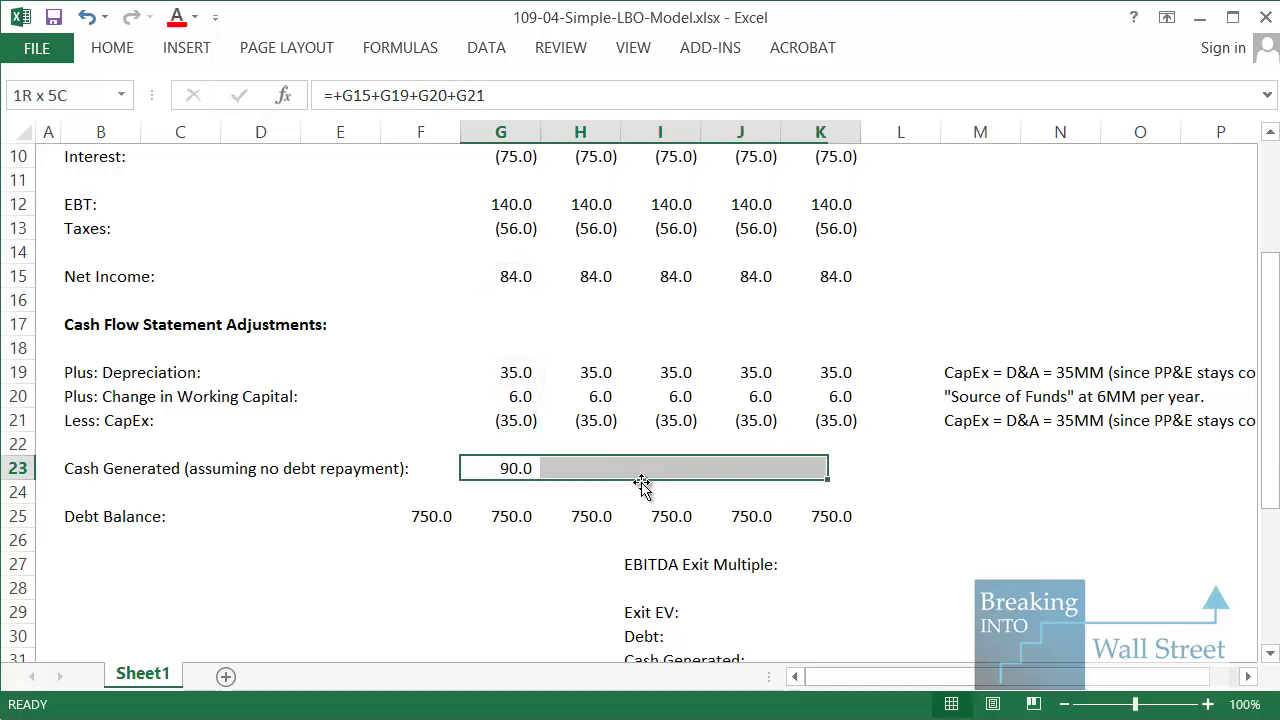
pyautogui.hotkey('ctrl', 'r')
# Examine how Net Income and the cash flow adjustment rows feed into the Cash Generated row.
pyautogui.click(418, 588)
pyautogui.scroll(-1, 420, 522)
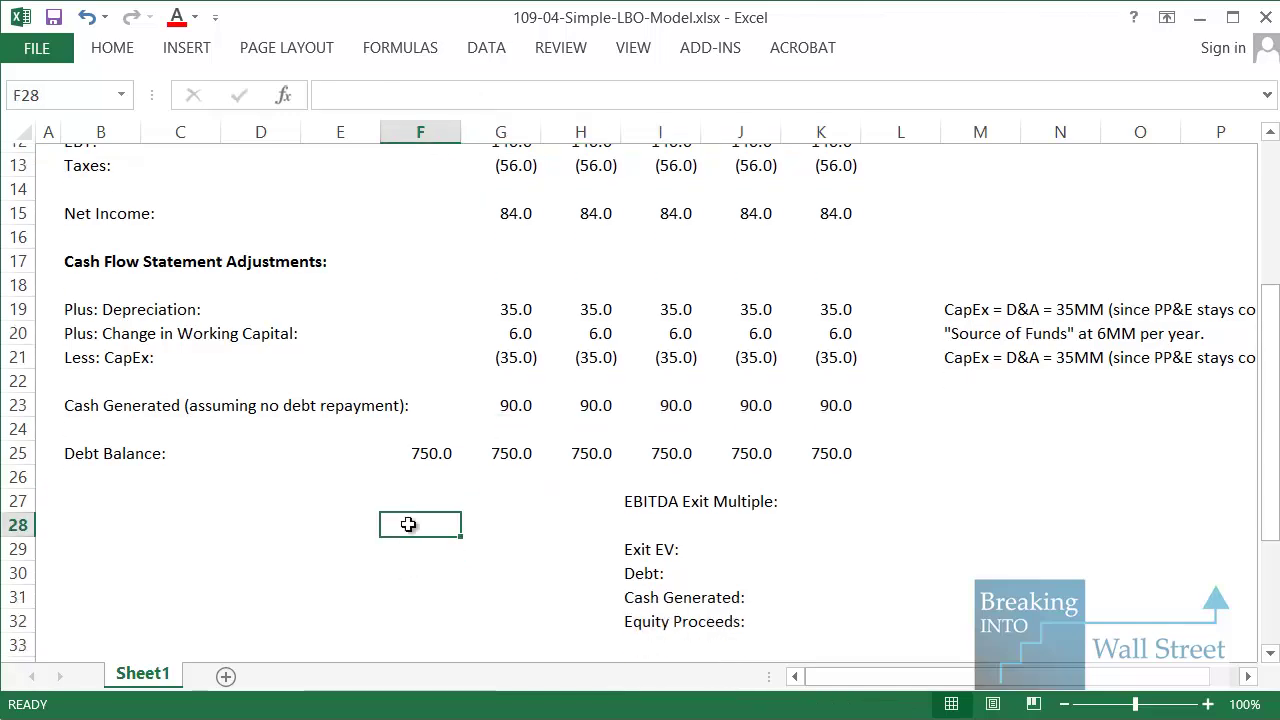
pyautogui.moveTo(62, 368)
pyautogui.mouseDown()
pyautogui.moveTo(200, 418)
pyautogui.moveTo(870, 418)
pyautogui.mouseUp()
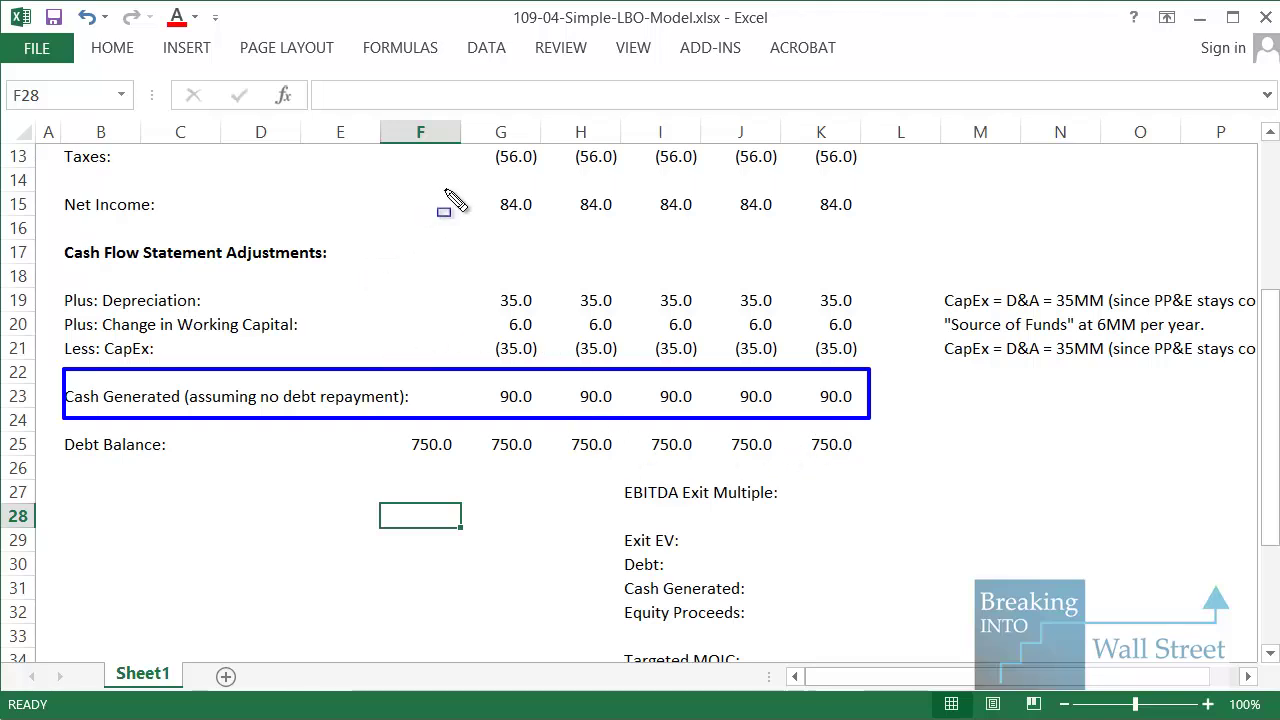
pyautogui.moveTo(470, 186)
pyautogui.mouseDown()
pyautogui.moveTo(992, 218)
pyautogui.moveTo(930, 212)
pyautogui.mouseUp()
pyautogui.moveTo(445, 280); pyautogui.dragTo(923, 312)
pyautogui.moveTo(455, 334)
pyautogui.mouseDown()
pyautogui.moveTo(880, 384)
pyautogui.moveTo(887, 370)
pyautogui.mouseUp()
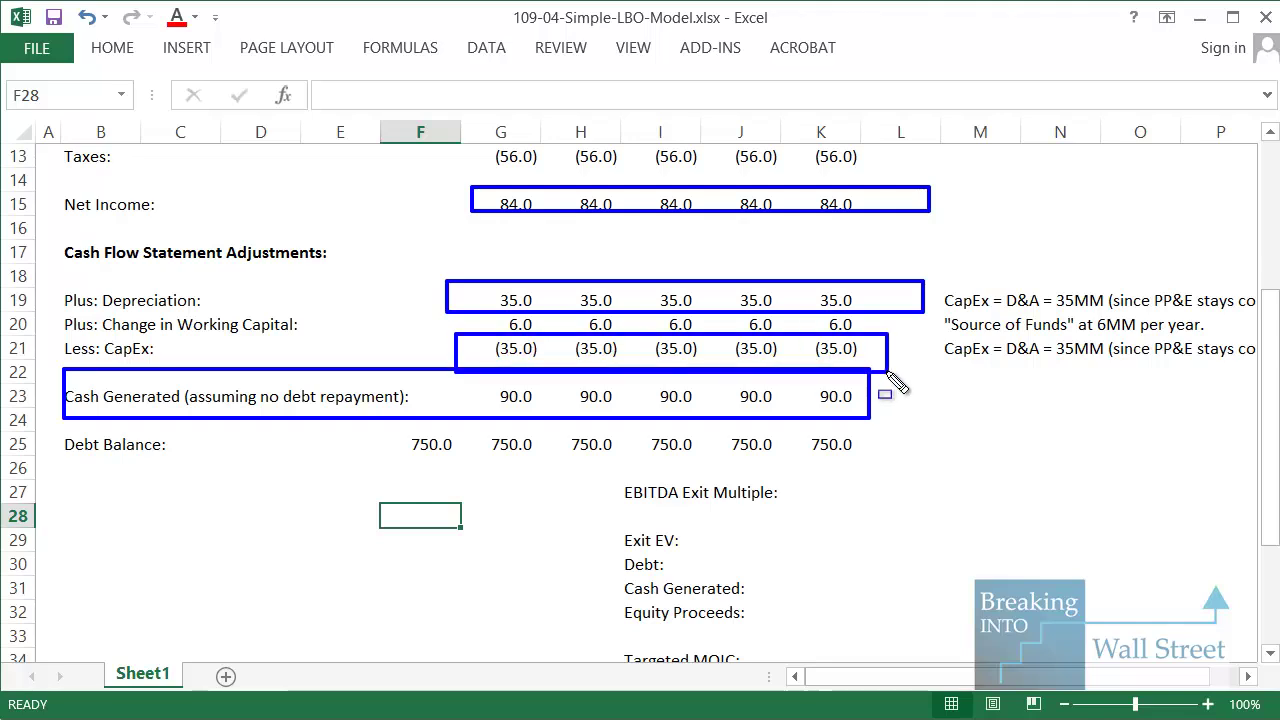
pyautogui.press('e')
pyautogui.moveTo(443, 310); pyautogui.dragTo(863, 338)
pyautogui.moveTo(427, 176); pyautogui.dragTo(872, 258)
pyautogui.moveTo(457, 372); pyautogui.dragTo(880, 408)
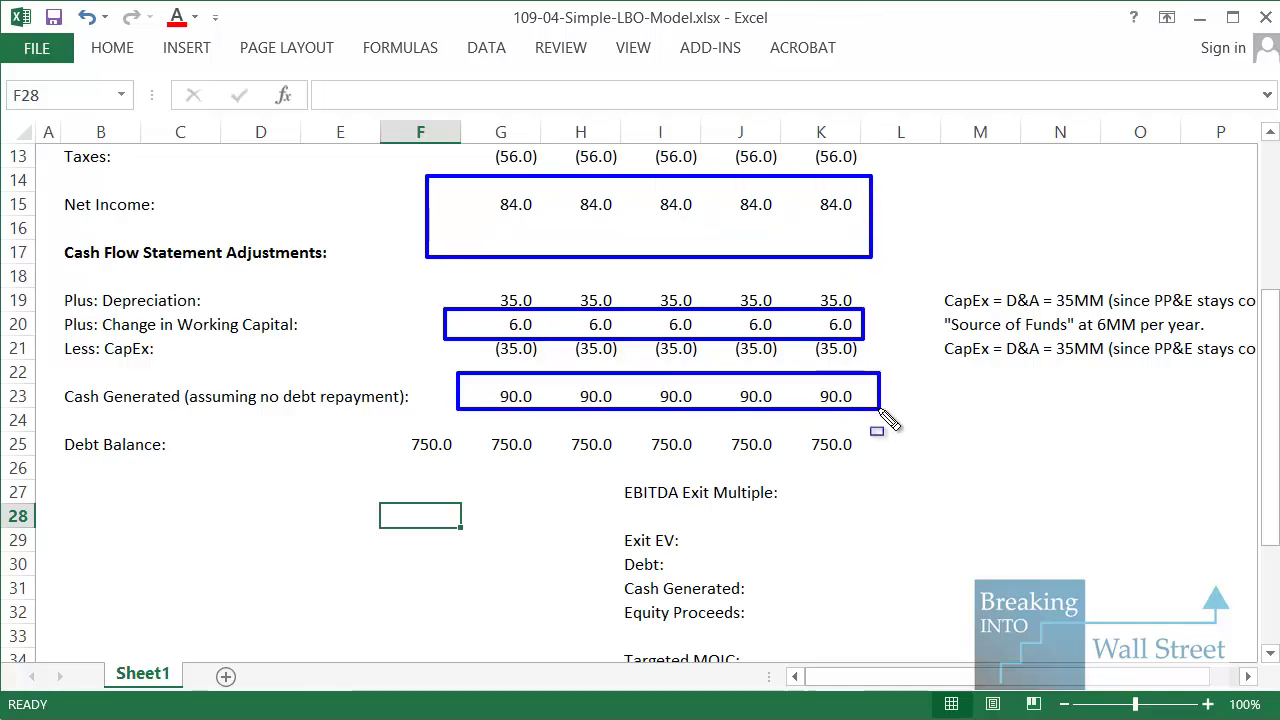
pyautogui.press('e')
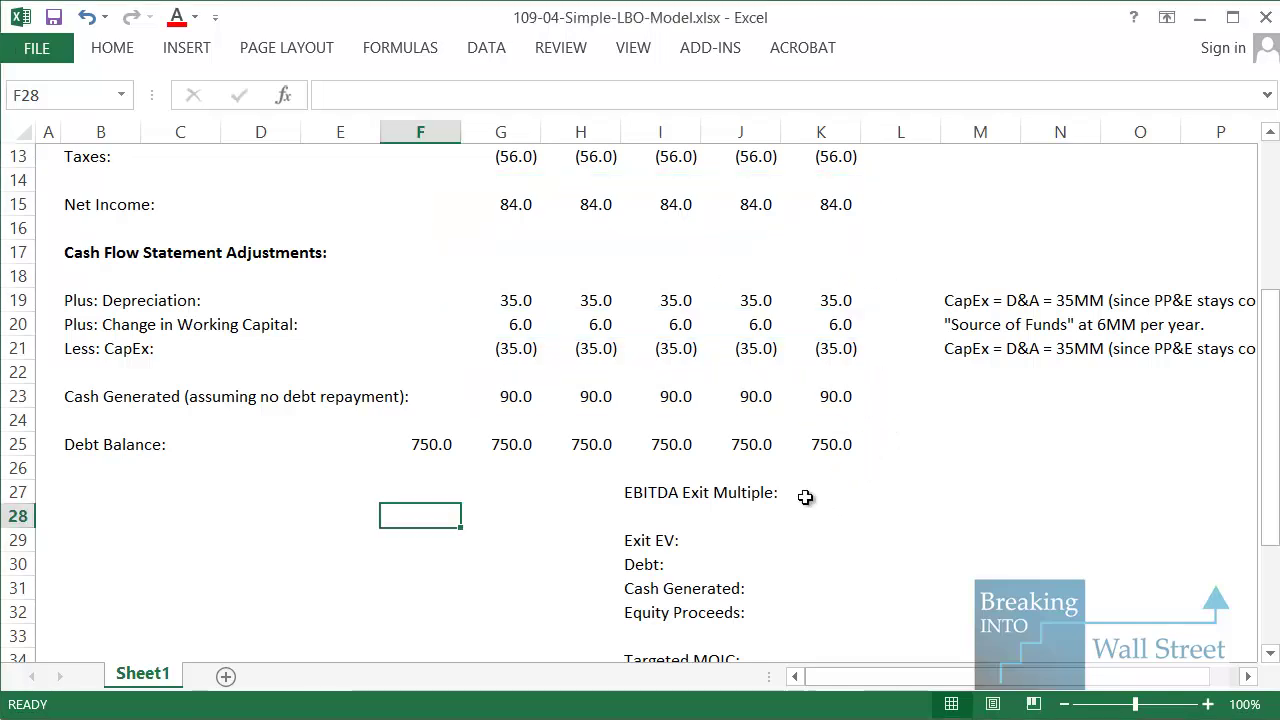
# Switch to the Word case study and check the required MOIC and the EV / EBITDA exit multiple.
pyautogui.click(806, 492)
pyautogui.scroll(-1, 950, 543)
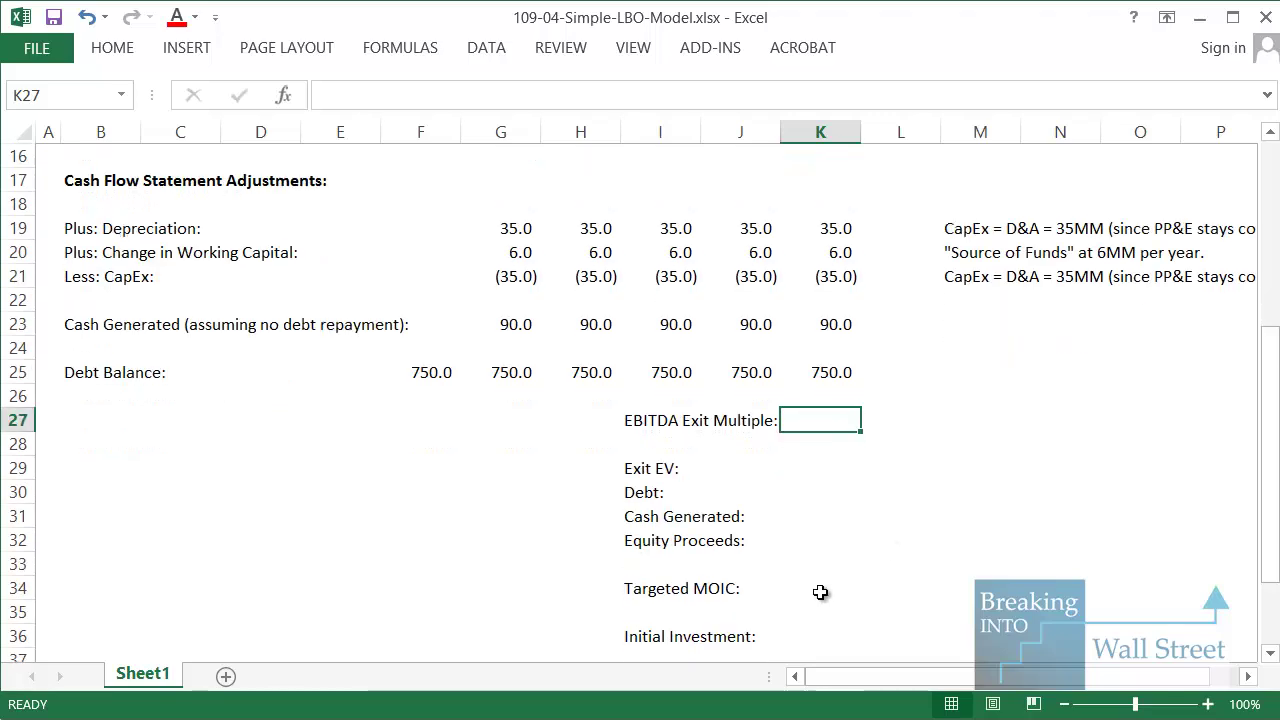
pyautogui.scroll(4, 820, 592)
pyautogui.scroll(-2, 820, 592)
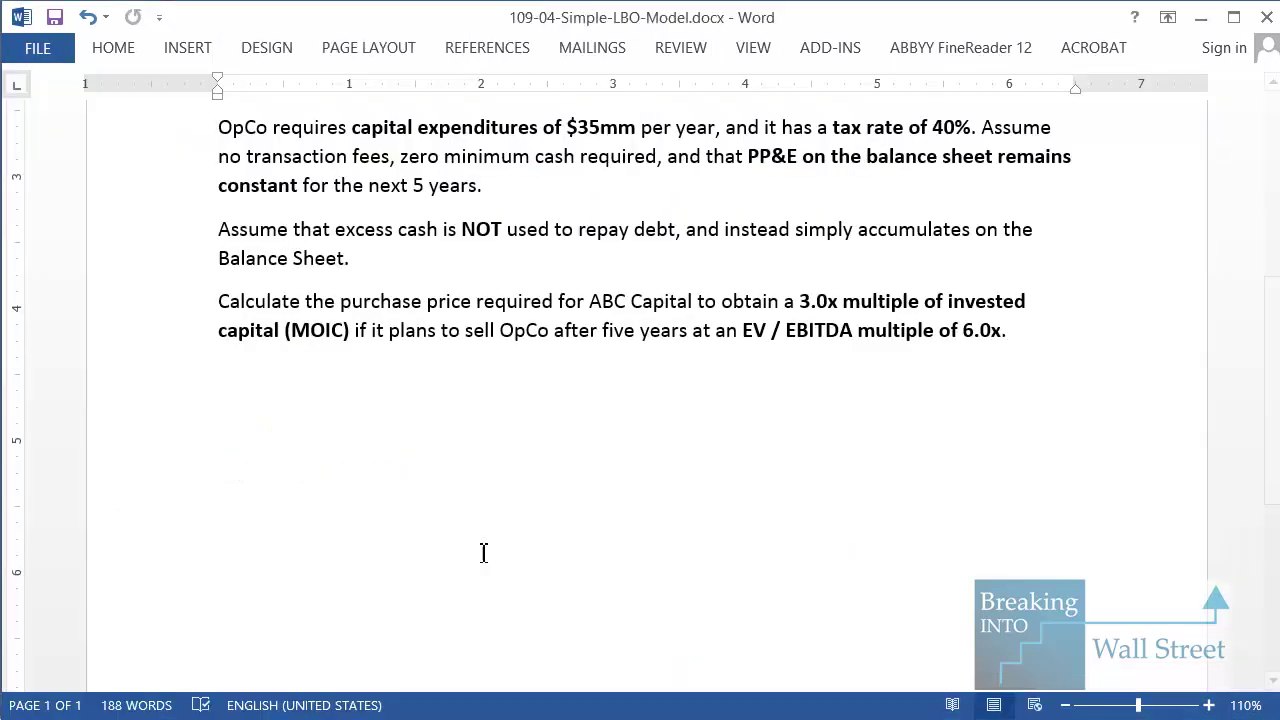
pyautogui.hotkey('alt', 'Tab')
pyautogui.scroll(1, 554, 369)
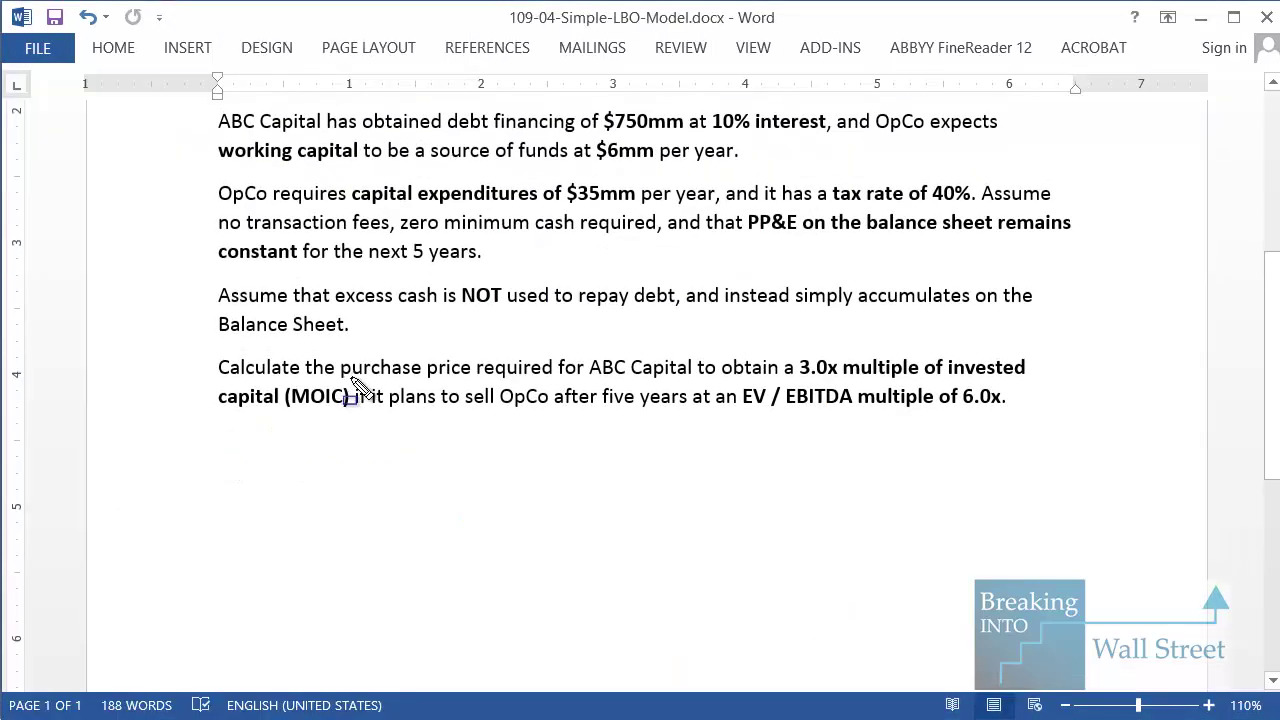
pyautogui.moveTo(796, 357); pyautogui.dragTo(1052, 416)
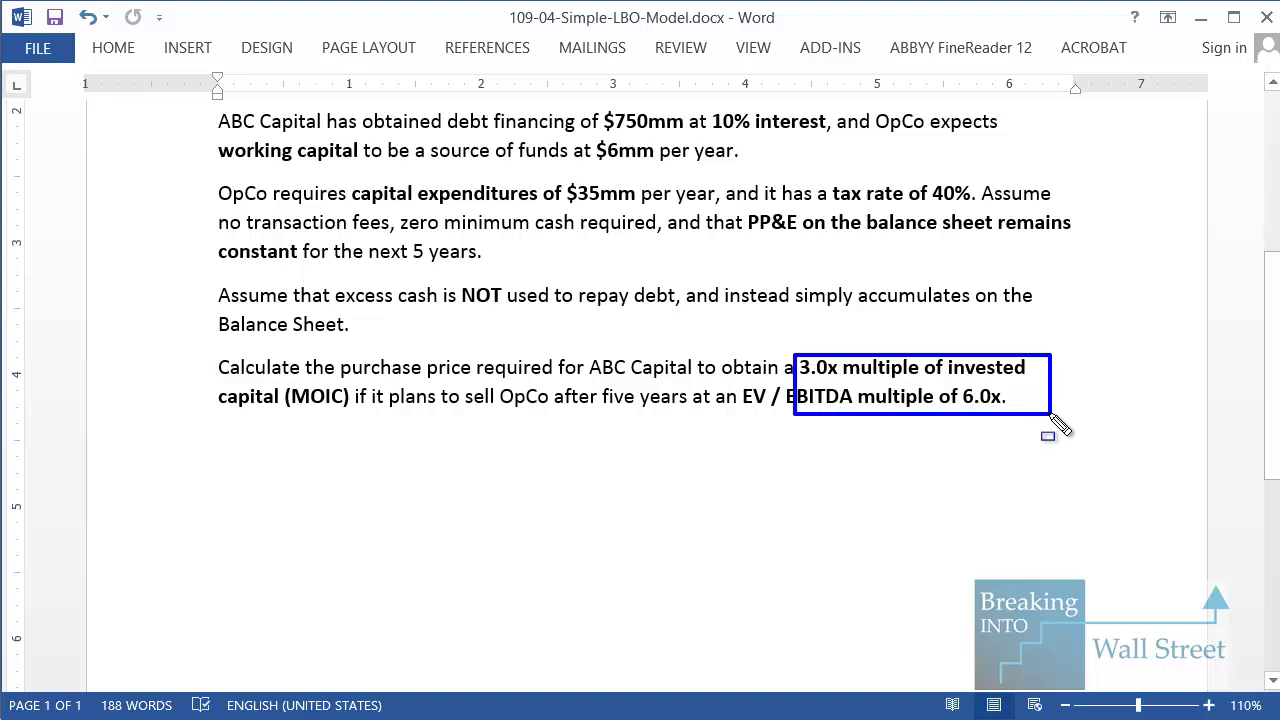
pyautogui.press('Escape')
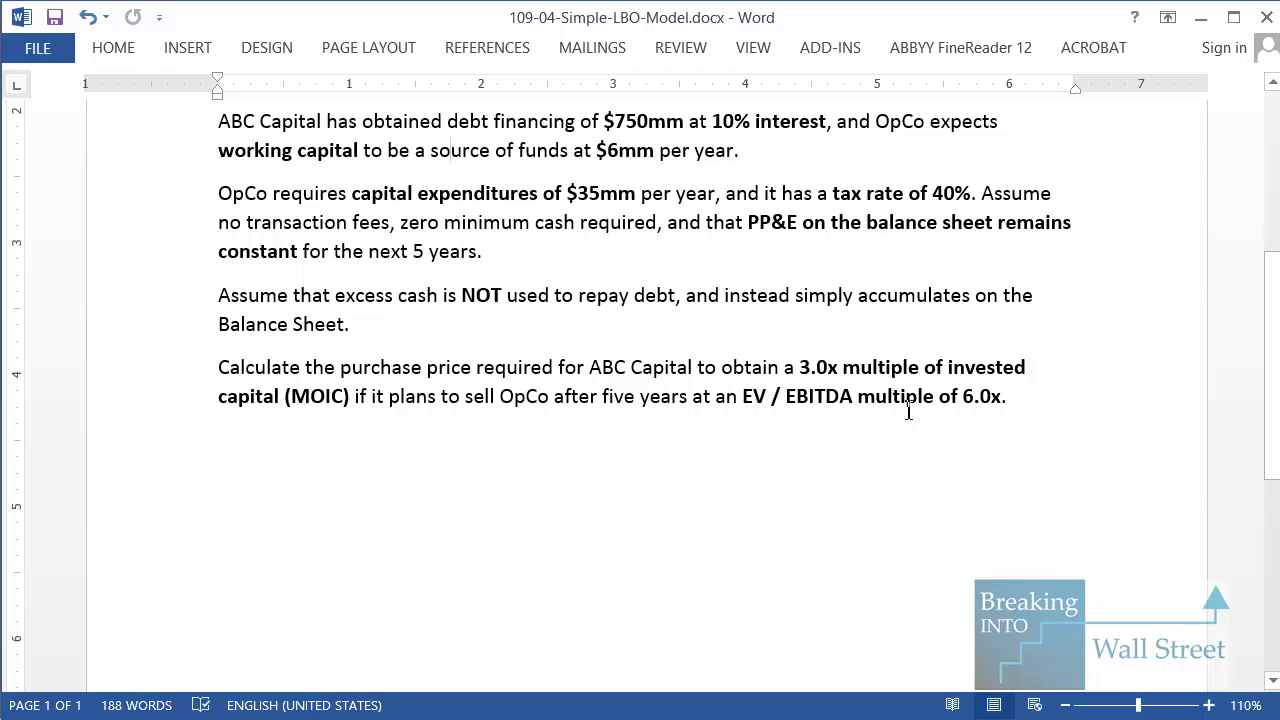
# Return to the Excel model, check Year 5 EBITDA, and set the EBITDA Exit Multiple in K27 to 6.
pyautogui.hotkey('alt', 'Tab')
pyautogui.scroll(-2, 880, 440)
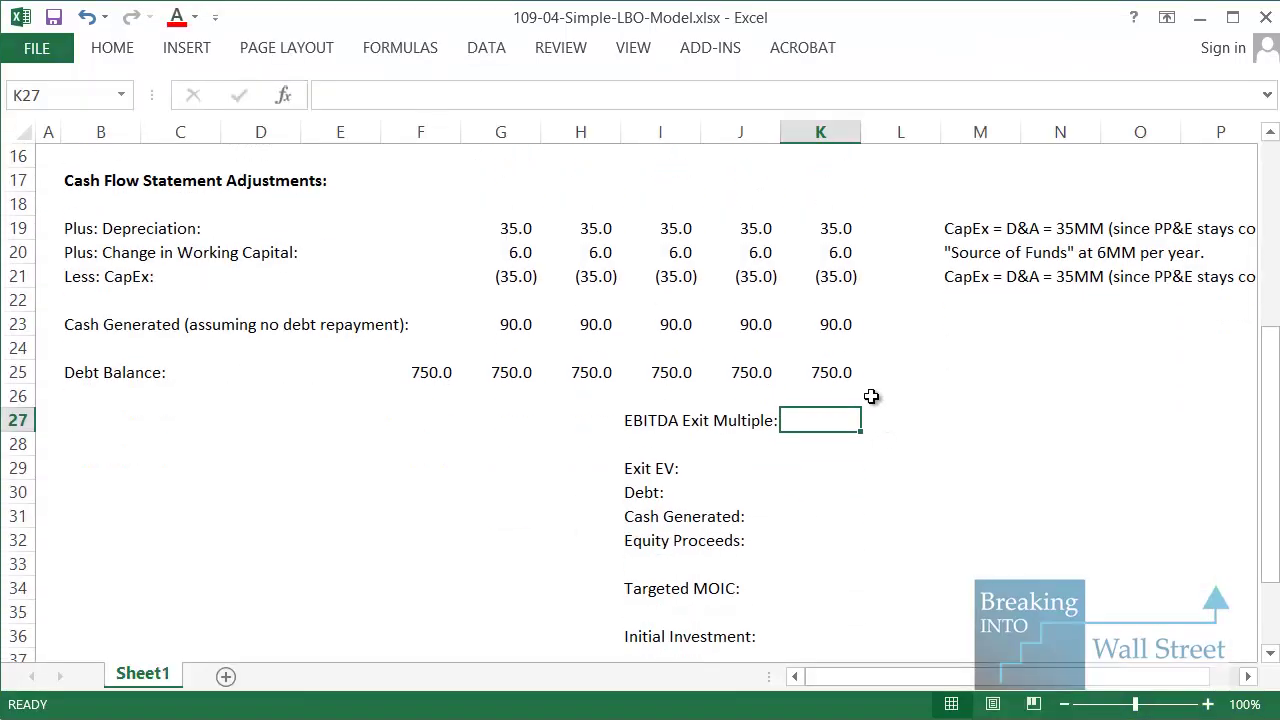
pyautogui.scroll(3, 871, 397)
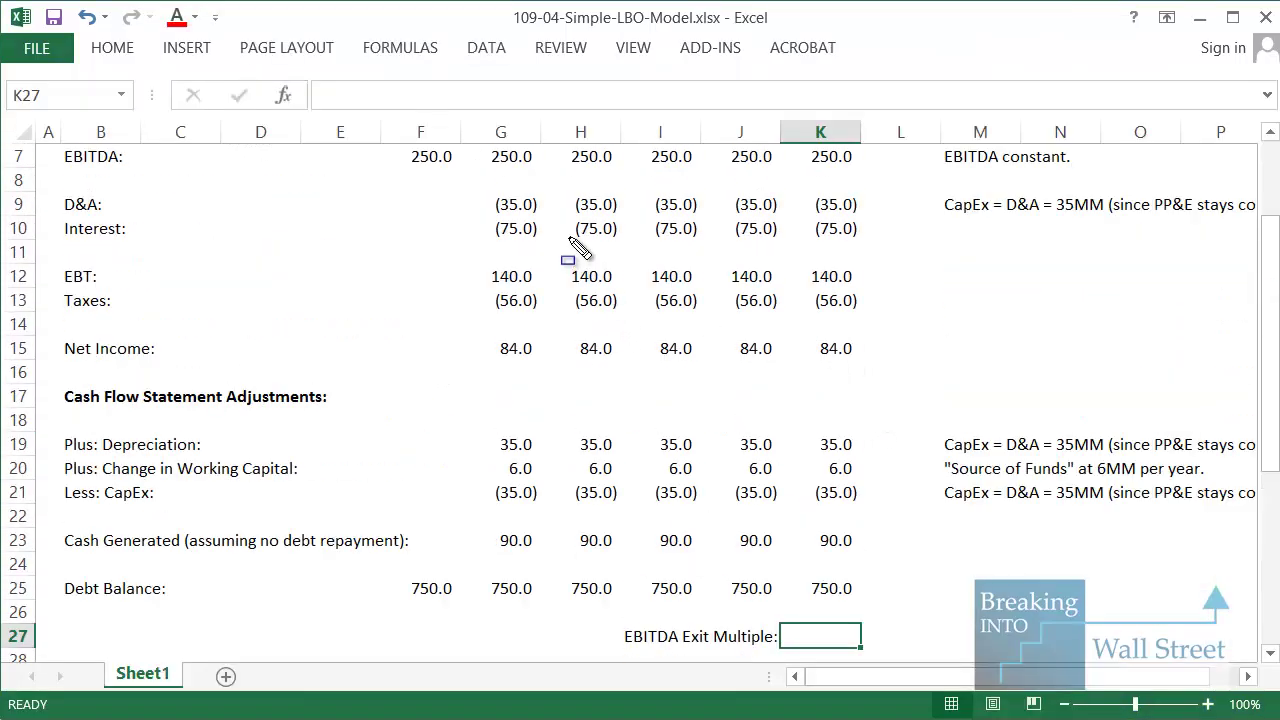
pyautogui.moveTo(768, 126); pyautogui.dragTo(872, 173)
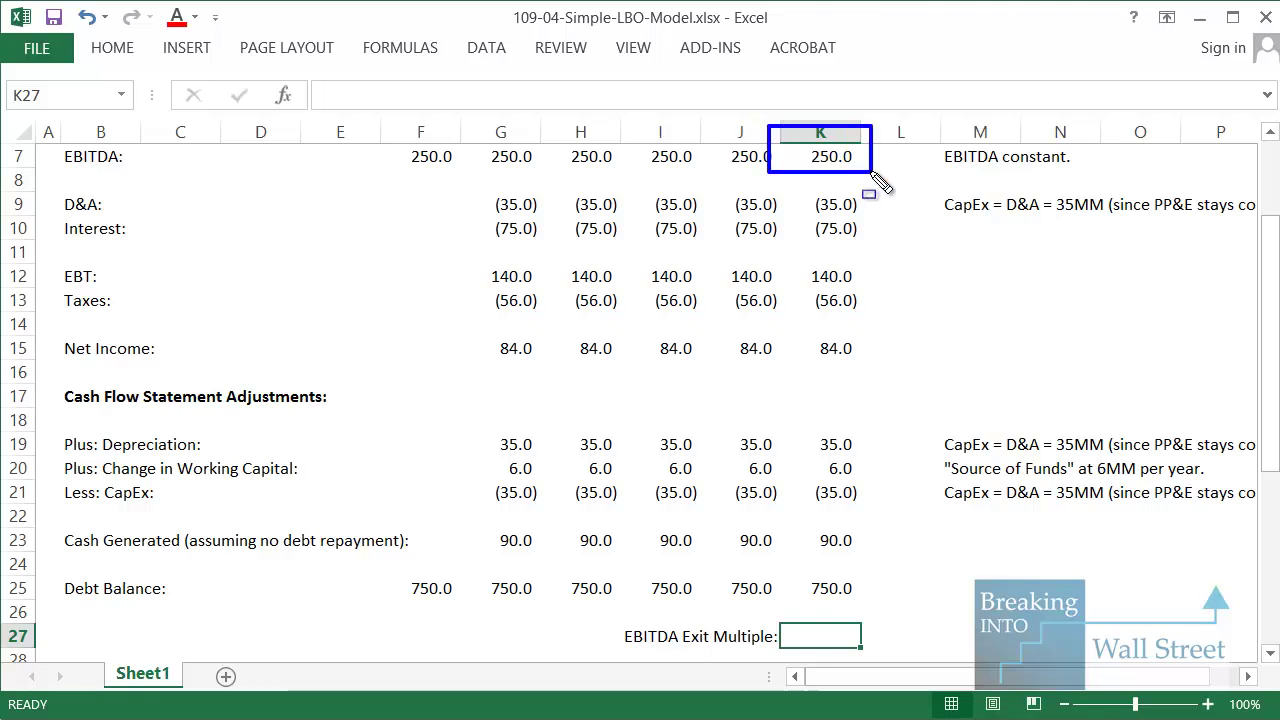
pyautogui.press('Escape')
pyautogui.scroll(-2, 826, 543)
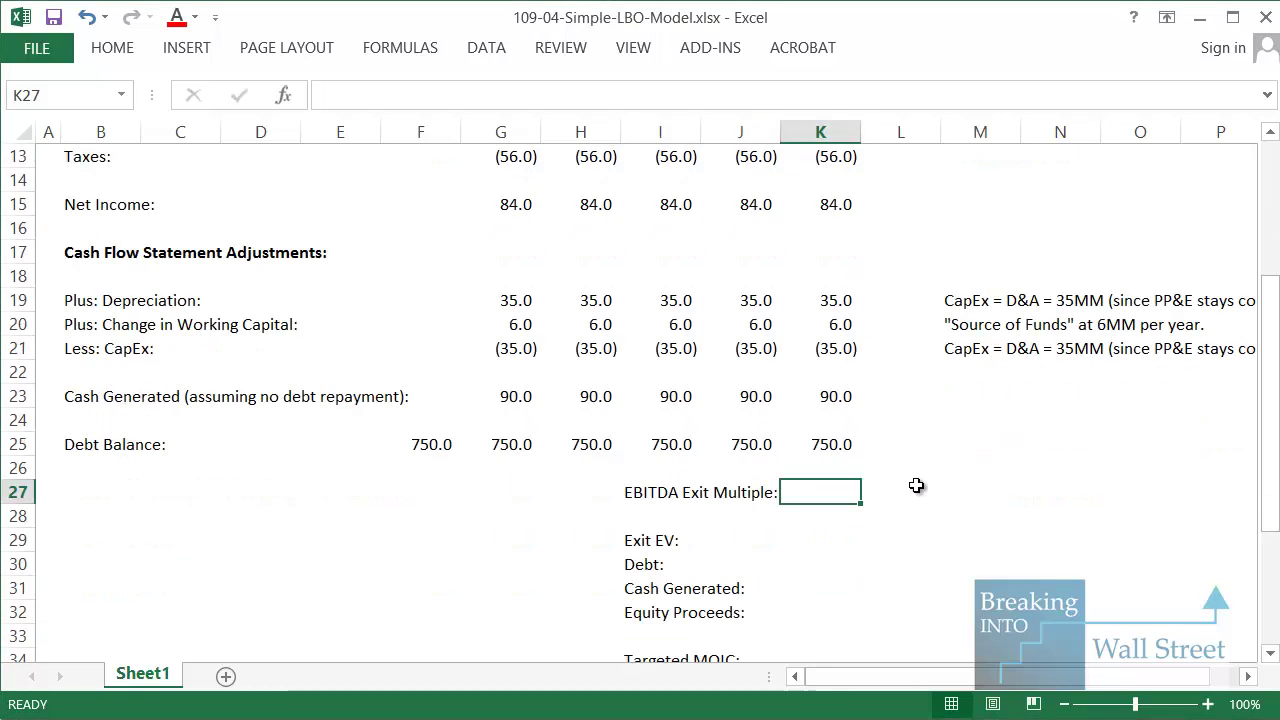
pyautogui.write('6')
pyautogui.hotkey('ctrl', 'Return')
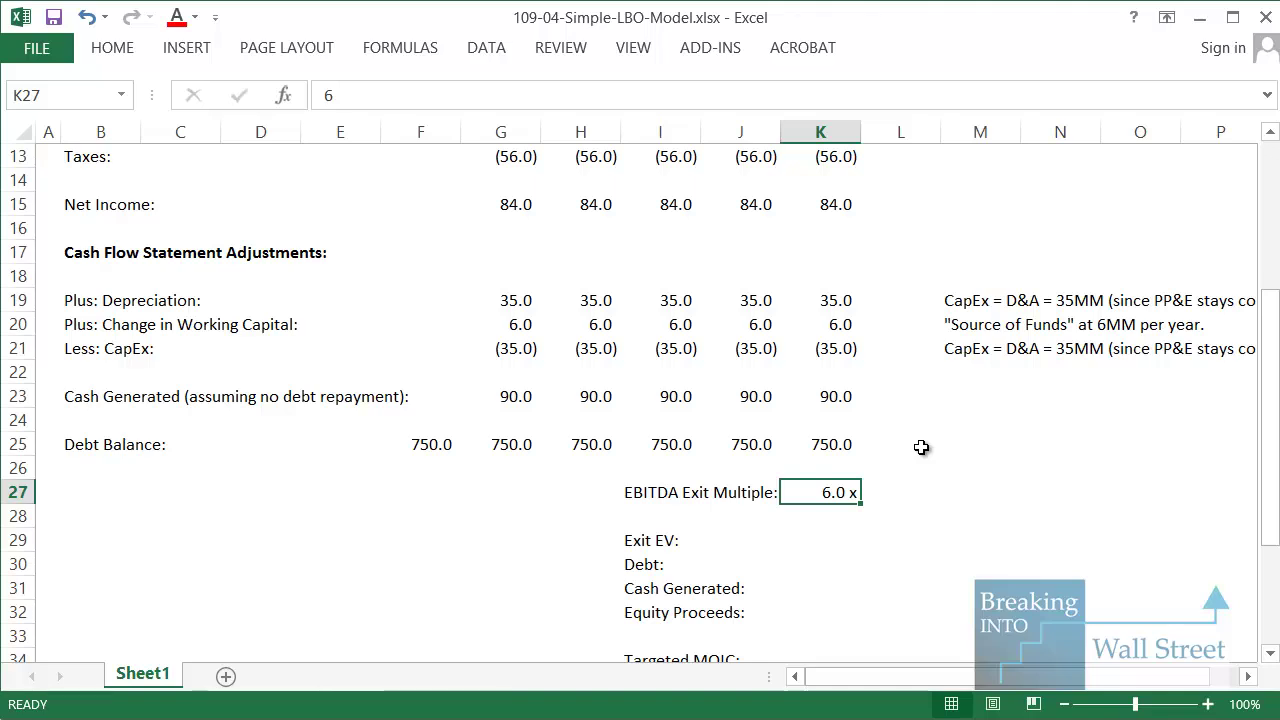
# Calculate Exit EV in K29 as the EBITDA Exit Multiple times Year 5 EBITDA with =+K27*K7.
pyautogui.press('Down')
pyautogui.press('Down')
pyautogui.write('=')
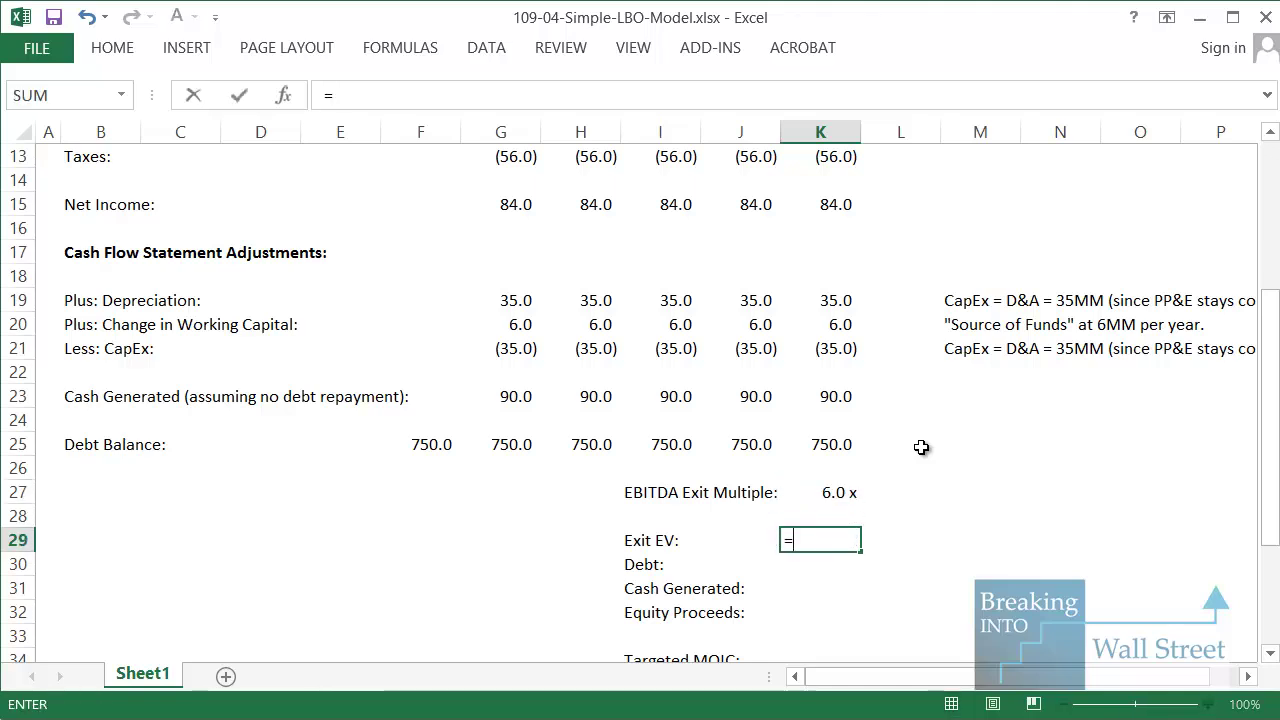
pyautogui.write('+')
pyautogui.press('Up')
pyautogui.press('Up')
pyautogui.write('*')
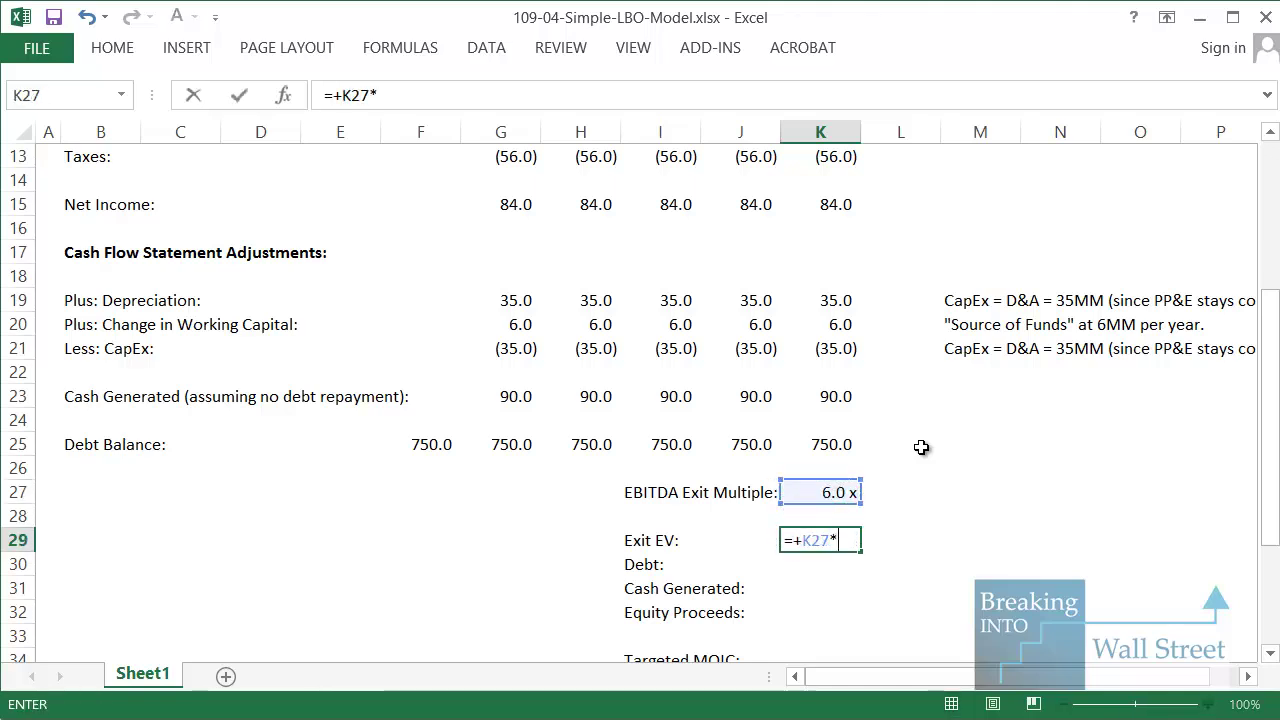
pyautogui.scroll(3, 866, 372)
pyautogui.click(840, 241)
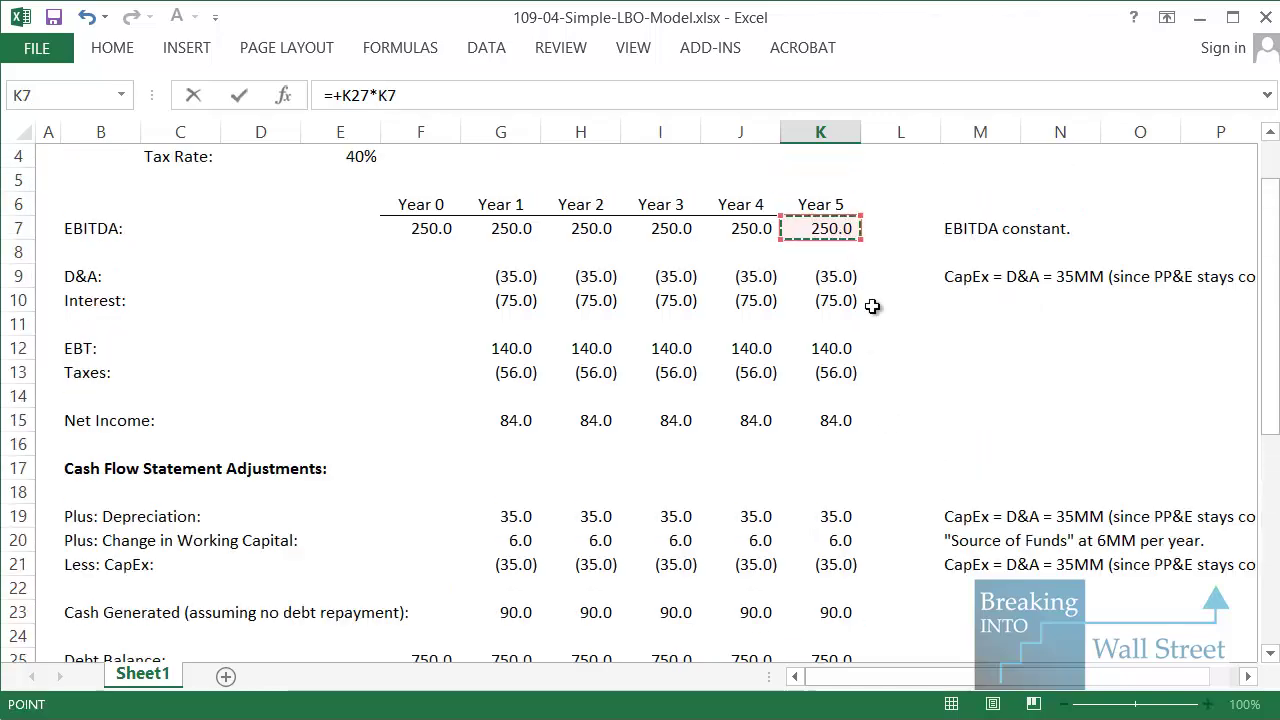
pyautogui.hotkey('ctrl', 'Return')
# Examine the Debt and Cash Generated rows below Exit EV that bridge to Equity Proceeds.
pyautogui.scroll(-3, 868, 310)
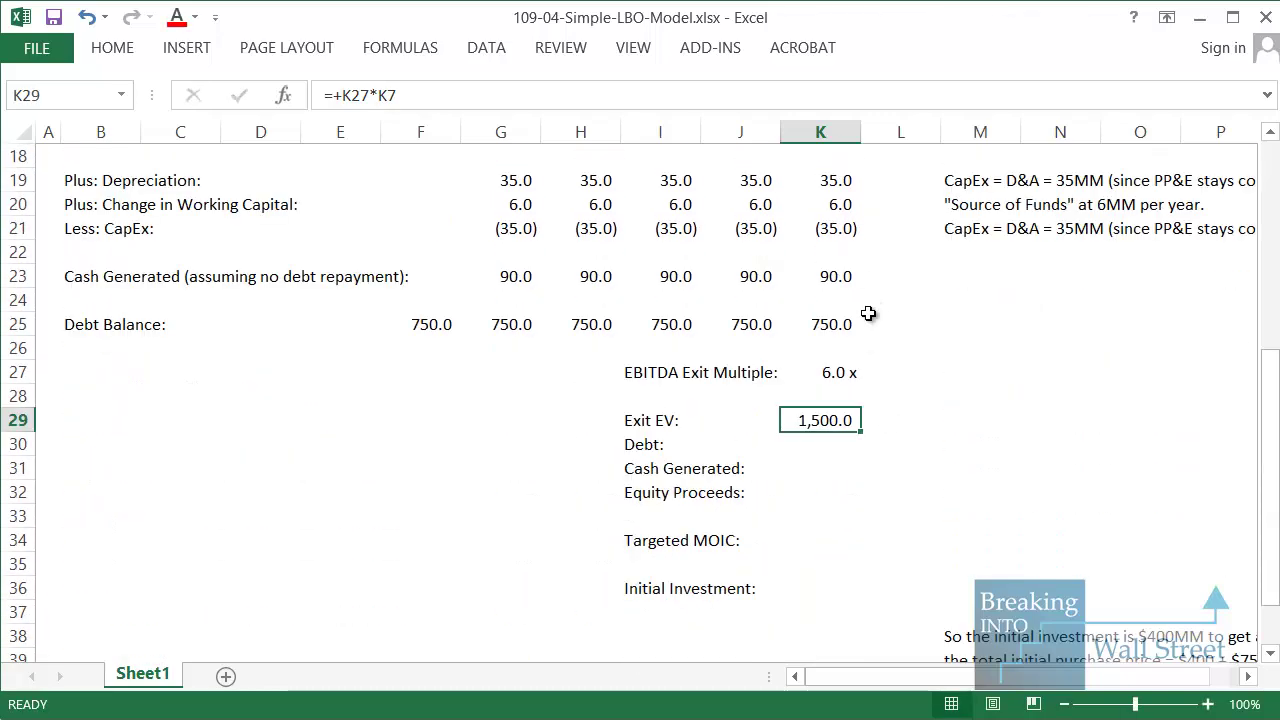
pyautogui.press('Down')
pyautogui.hotkey('shift', 'space')
pyautogui.hotkey('shift', 'Down')
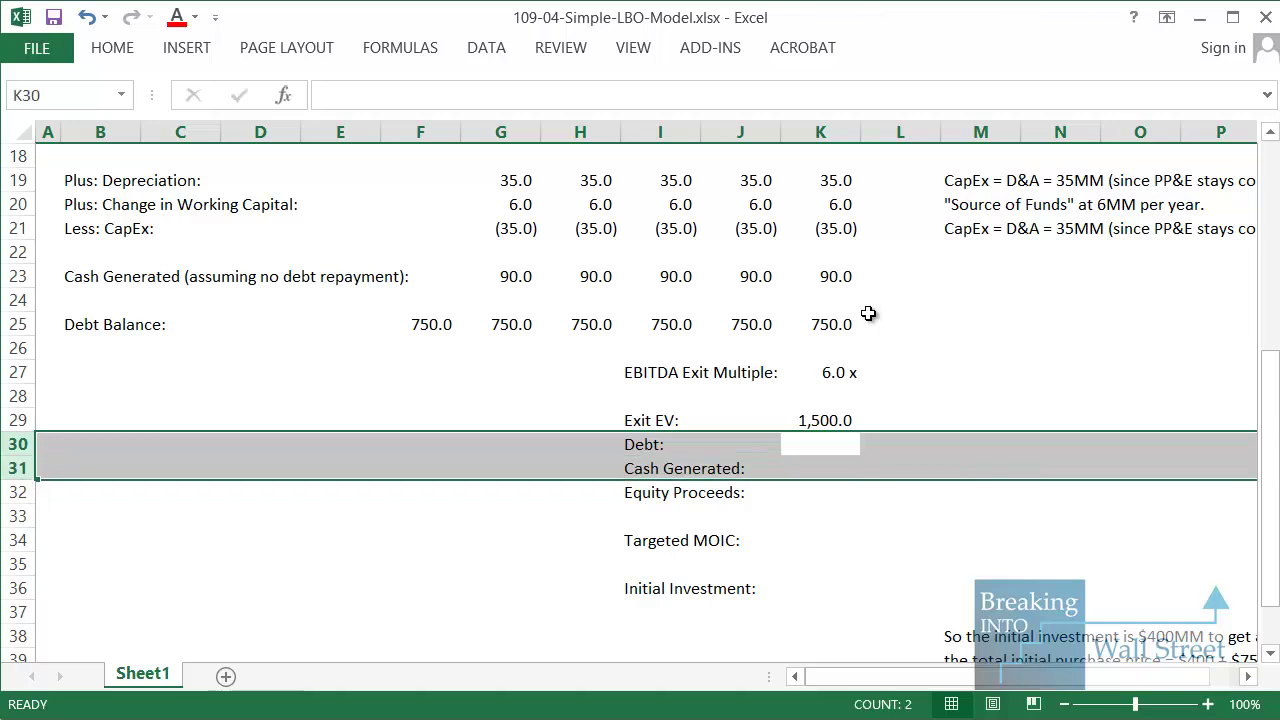
pyautogui.press('Up')
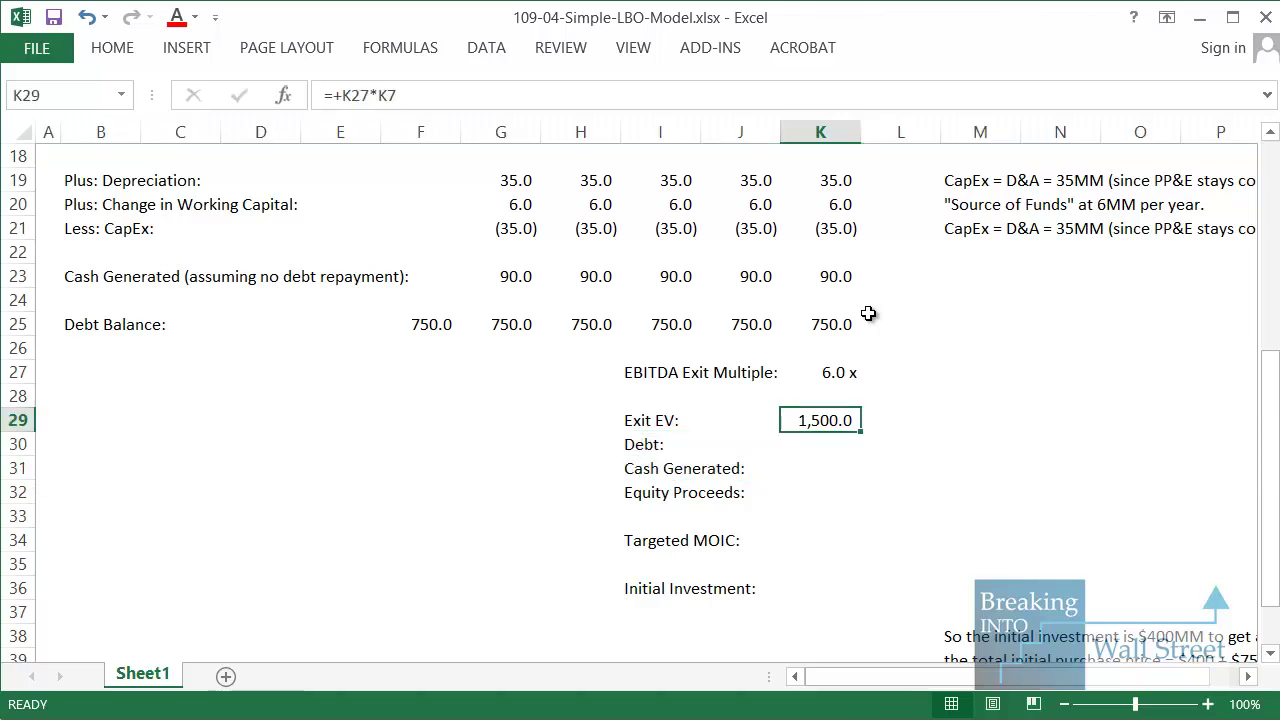
pyautogui.press('Down')
pyautogui.hotkey('shift', 'space')
pyautogui.press('Down')
pyautogui.hotkey('shift', 'space')
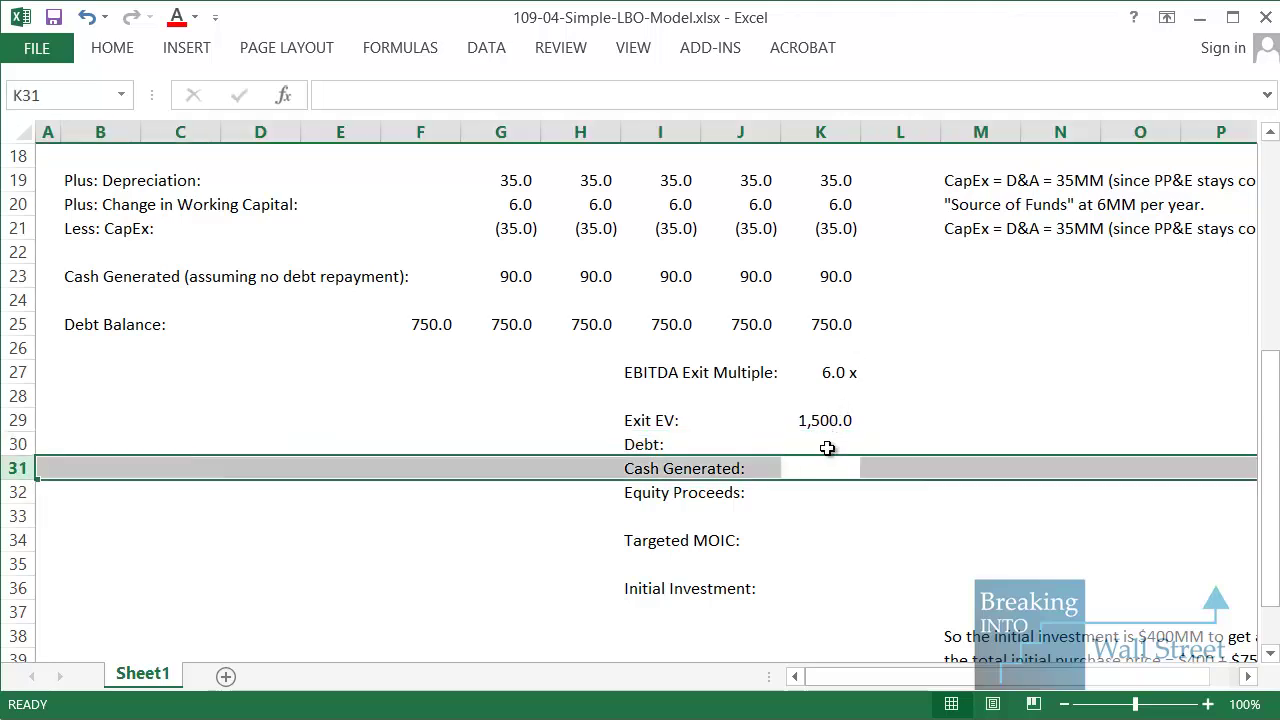
pyautogui.press('Up')
pyautogui.hotkey('shift', 'space')
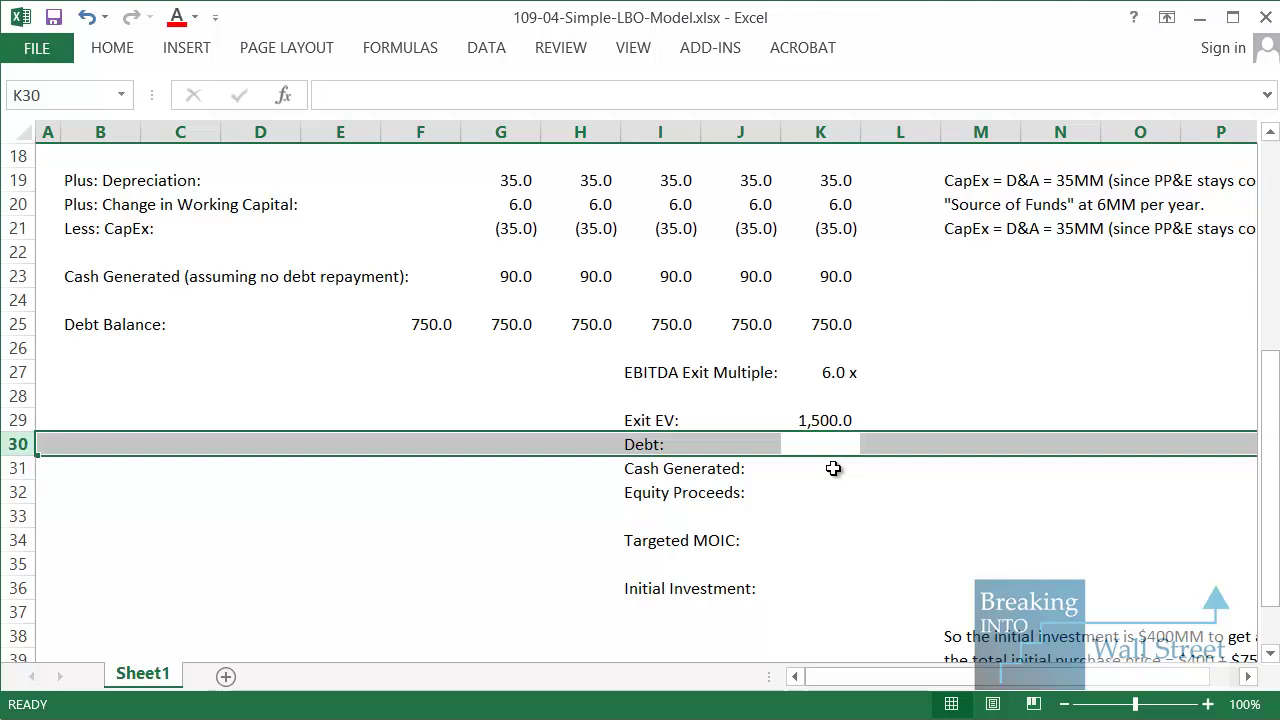
pyautogui.press('Down')
pyautogui.hotkey('shift', 'space')
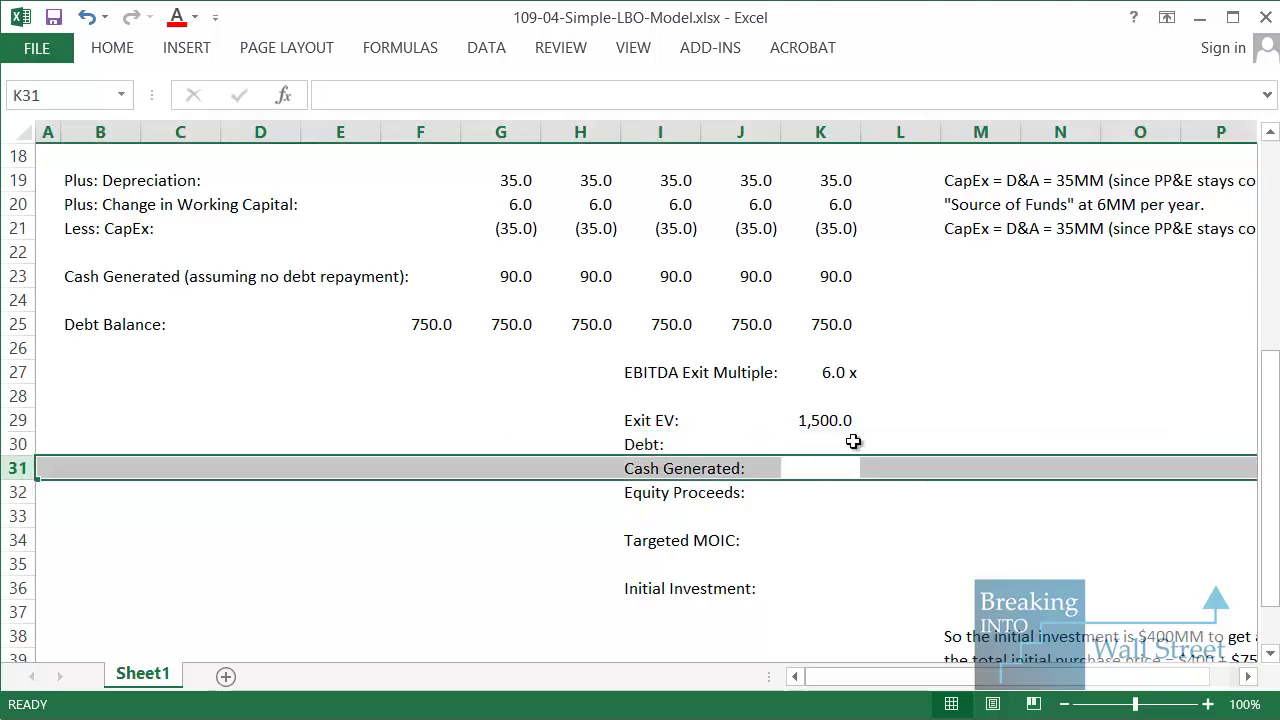
pyautogui.press('Up')
pyautogui.hotkey('shift', 'space')
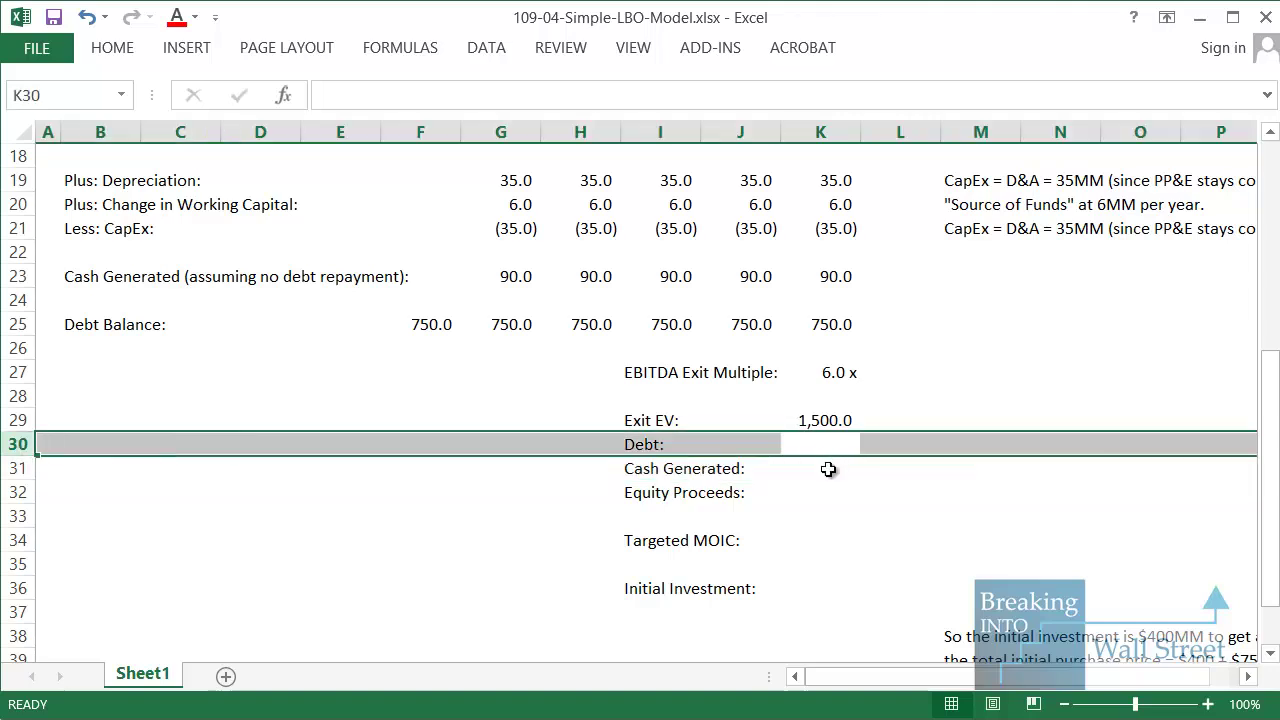
# Review how the Exit EV, Debt and Cash Generated rows combine into Equity Proceeds in row 32.
pyautogui.press('Down')
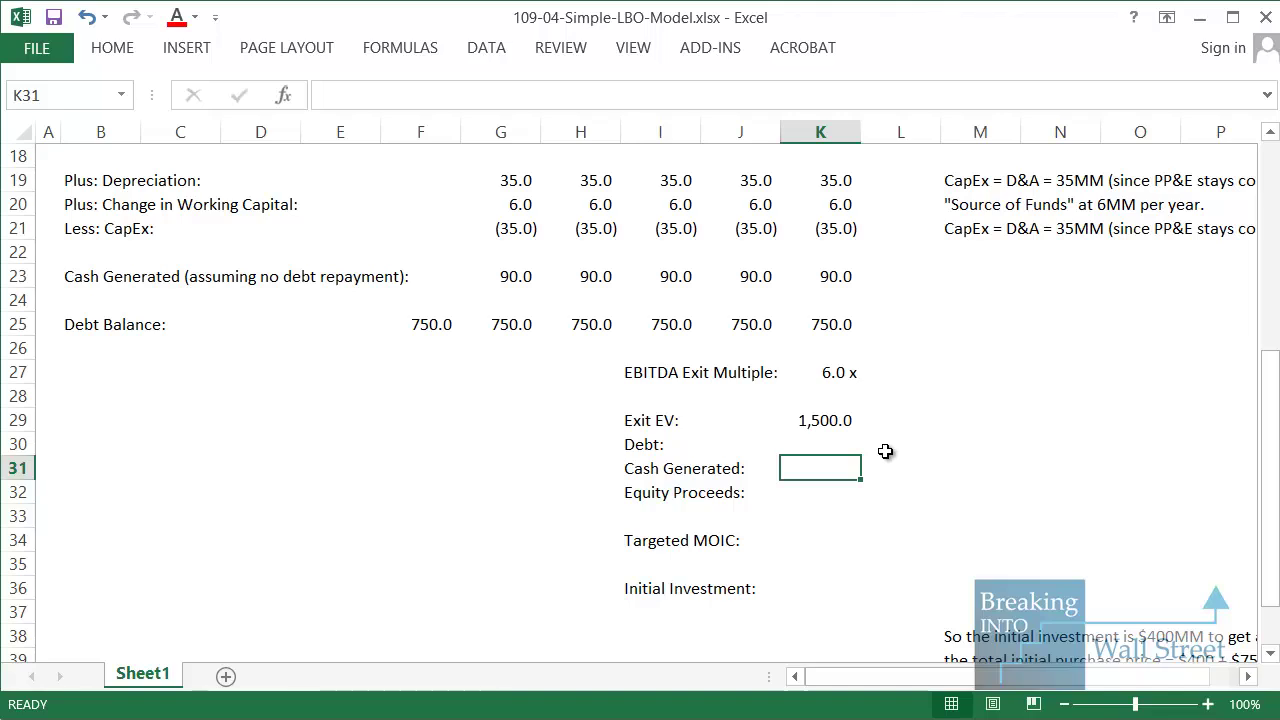
pyautogui.press('Down')
pyautogui.hotkey('shift', 'space')
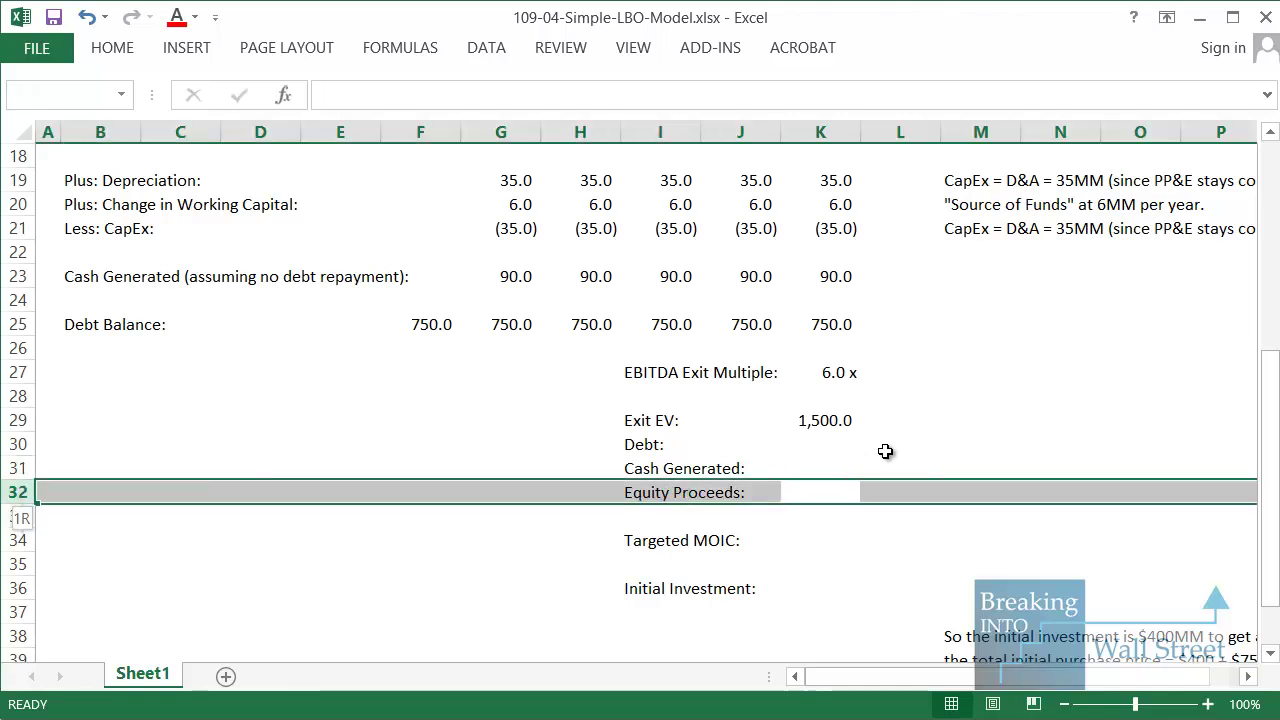
pyautogui.hotkey('shift', 'Up')
pyautogui.hotkey('shift', 'Up')
pyautogui.hotkey('shift', 'Up')
pyautogui.press('Up')
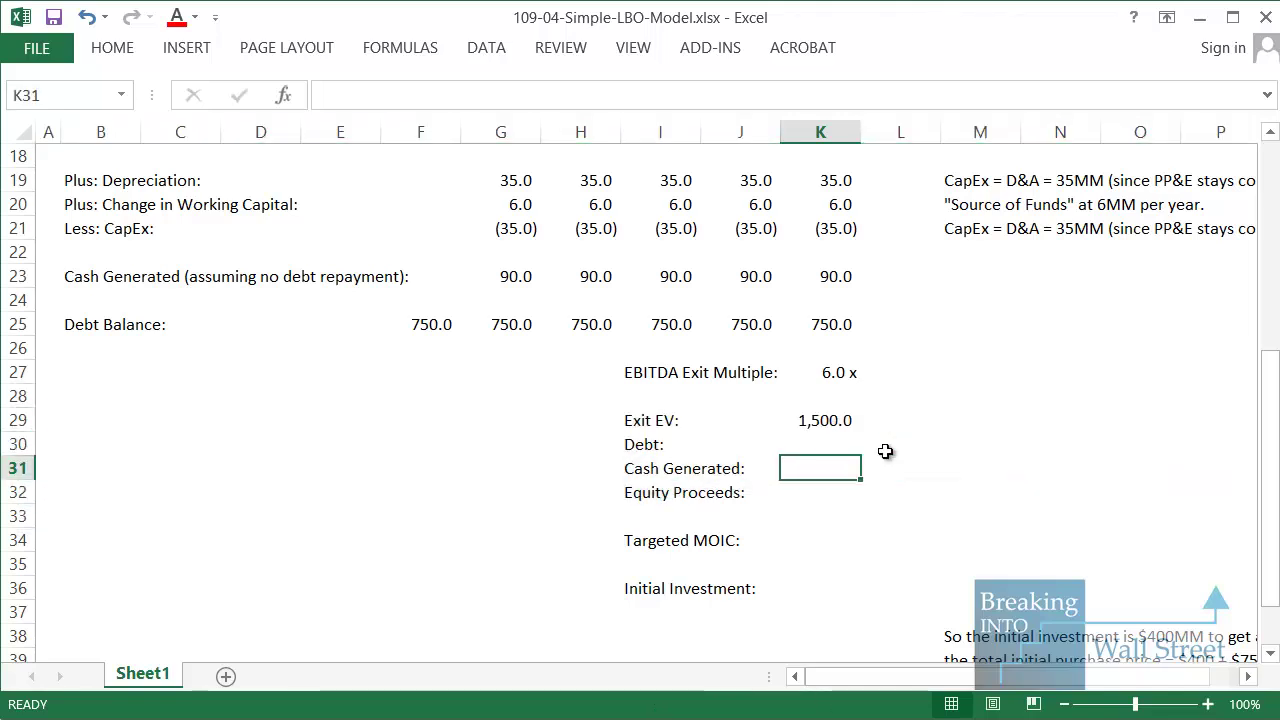
pyautogui.hotkey('shift', 'space')
pyautogui.press('Up')
pyautogui.hotkey('shift', 'space')
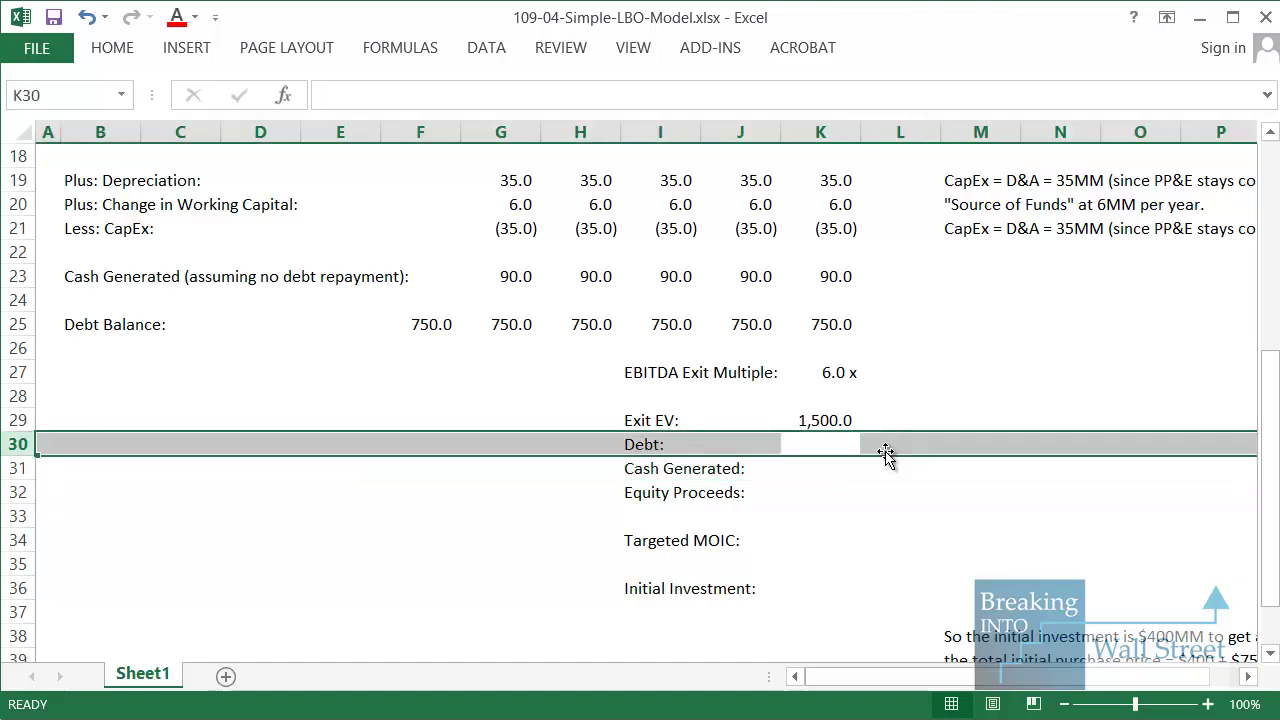
pyautogui.press('Up')
pyautogui.hotkey('shift', 'space')
pyautogui.press('Down')
pyautogui.press('Down')
pyautogui.press('Down')
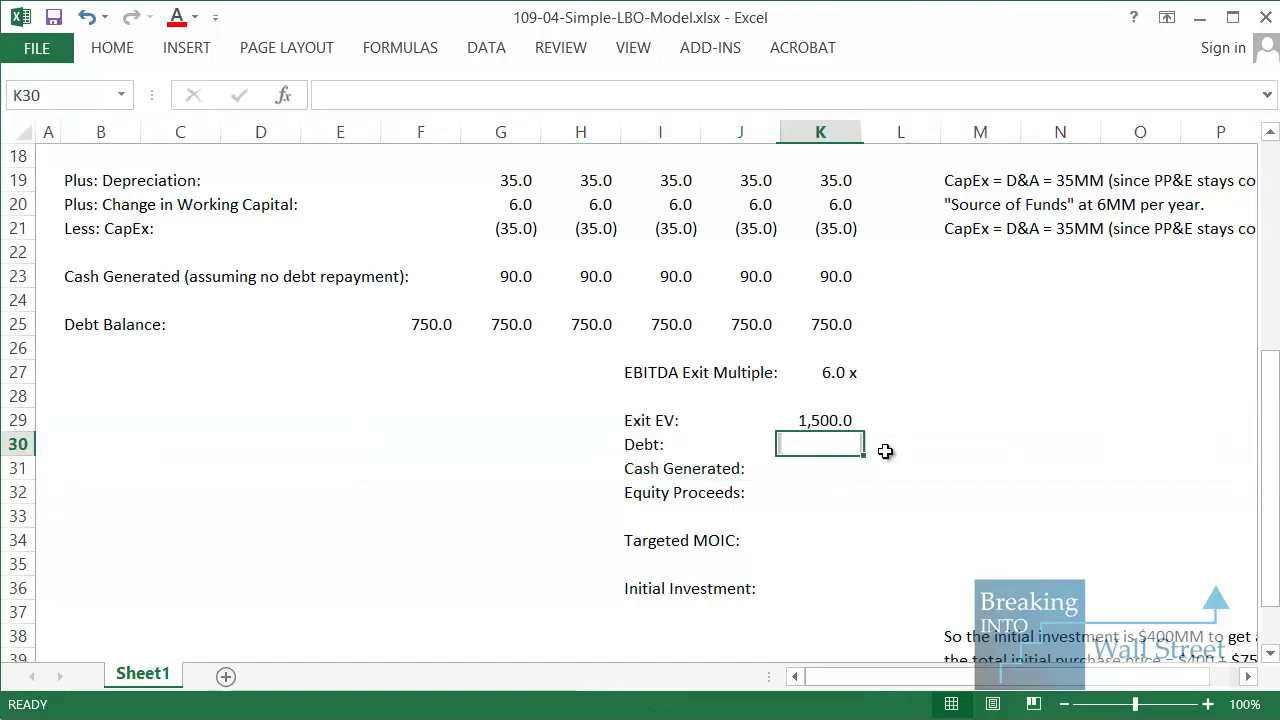
pyautogui.hotkey('shift', 'space')
pyautogui.press('Up')
pyautogui.press('Up')
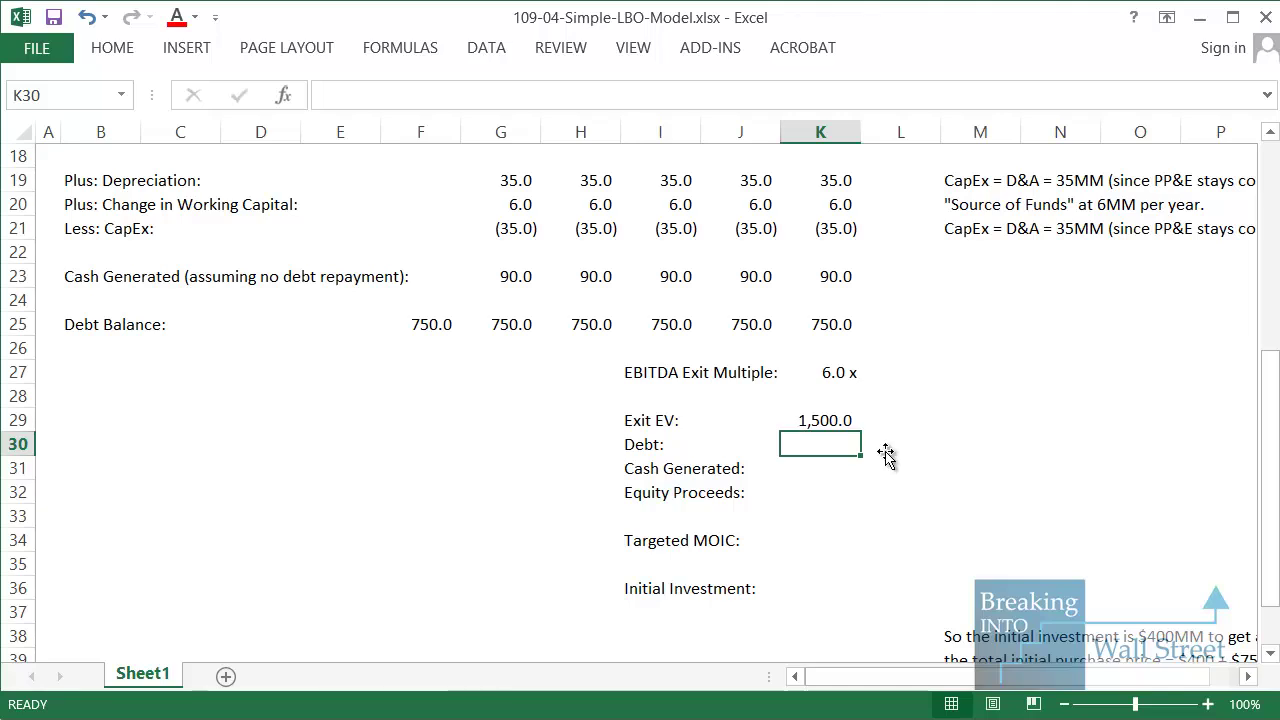
pyautogui.hotkey('shift', 'space')
pyautogui.press('Down')
pyautogui.hotkey('shift', 'space')
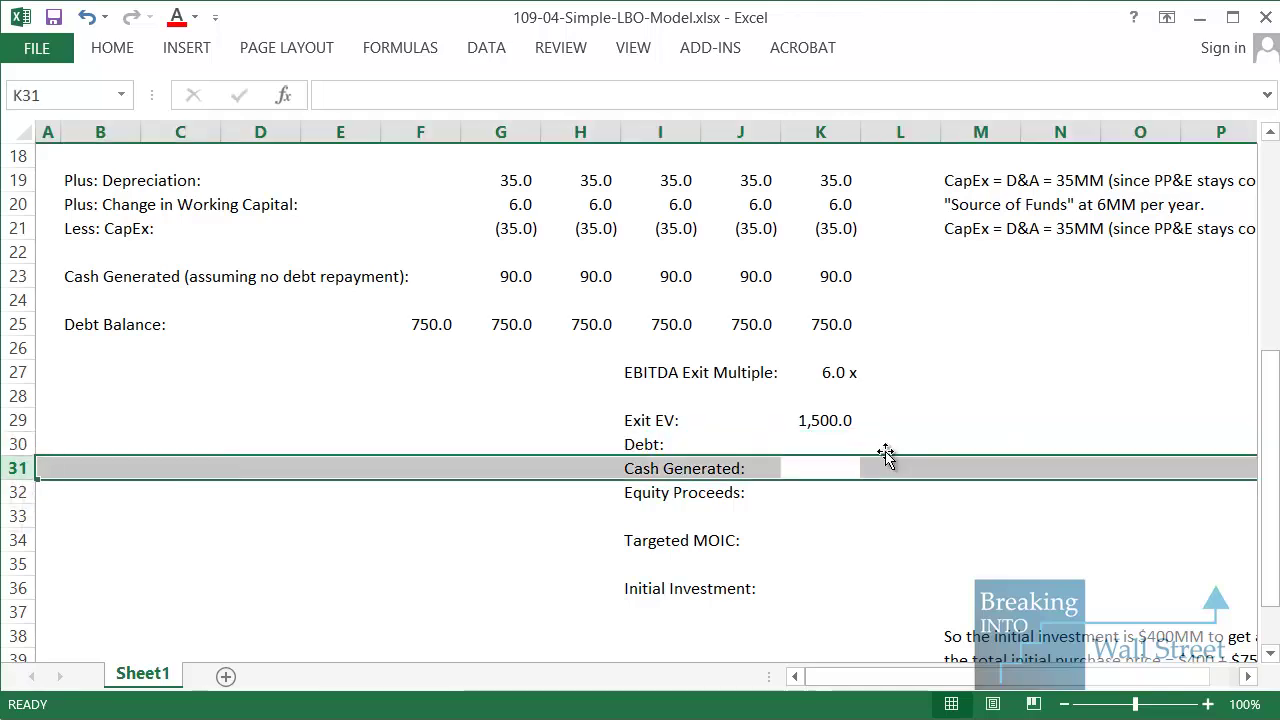
pyautogui.press('Down')
pyautogui.hotkey('shift', 'space')
pyautogui.press('Up')
pyautogui.press('Up')
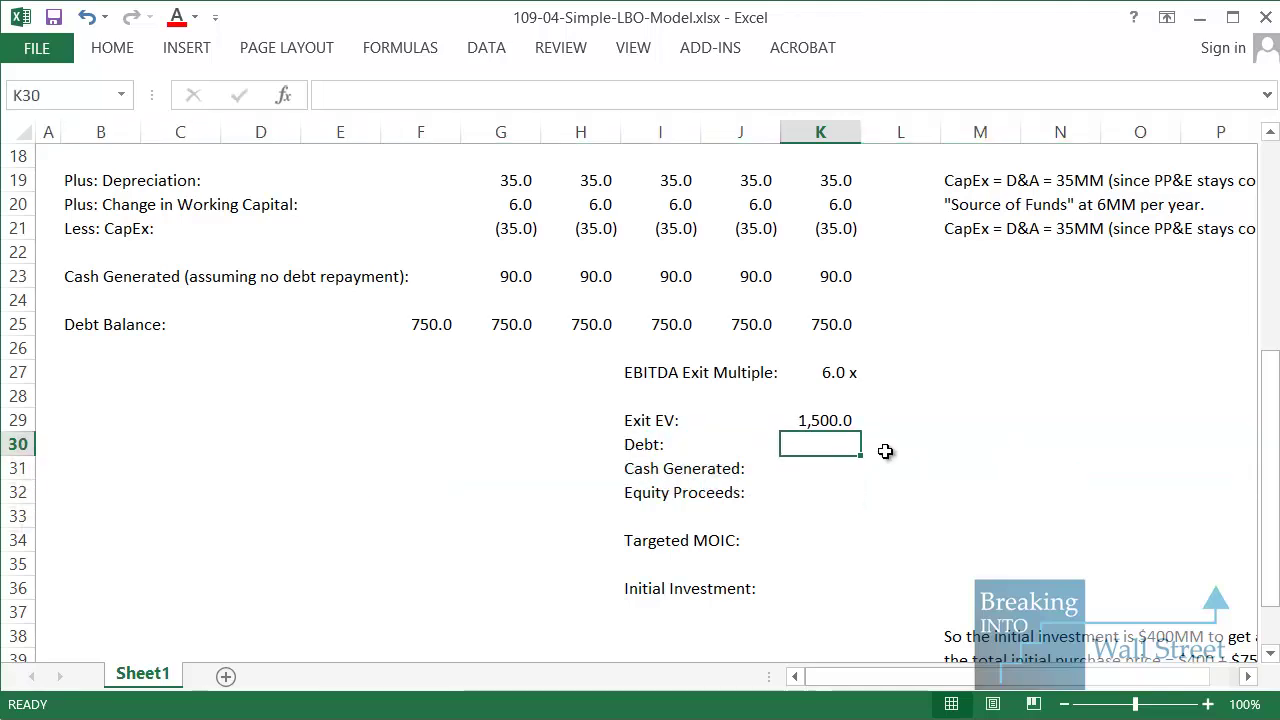
# Link Debt in K30 to the negative of the Year 5 Debt Balance with =-K25.
pyautogui.write('=')
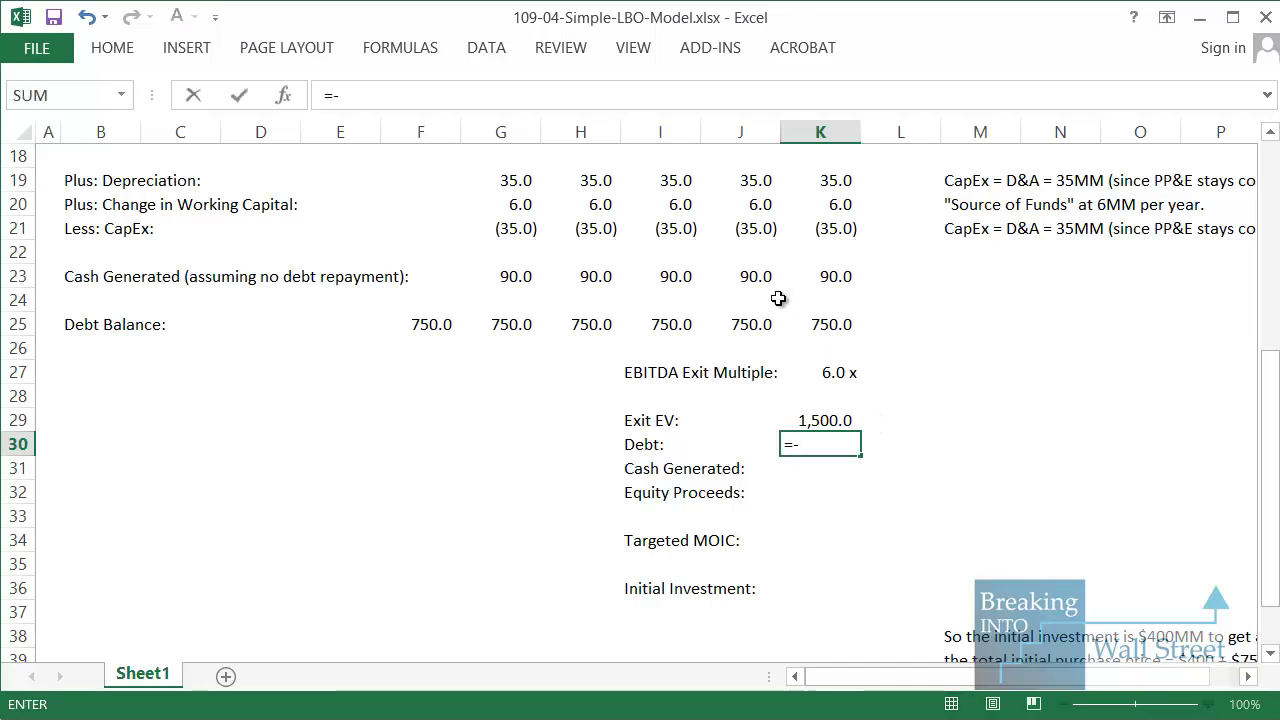
pyautogui.write('-')
pyautogui.click(836, 325)
pyautogui.scroll(5, 973, 402)
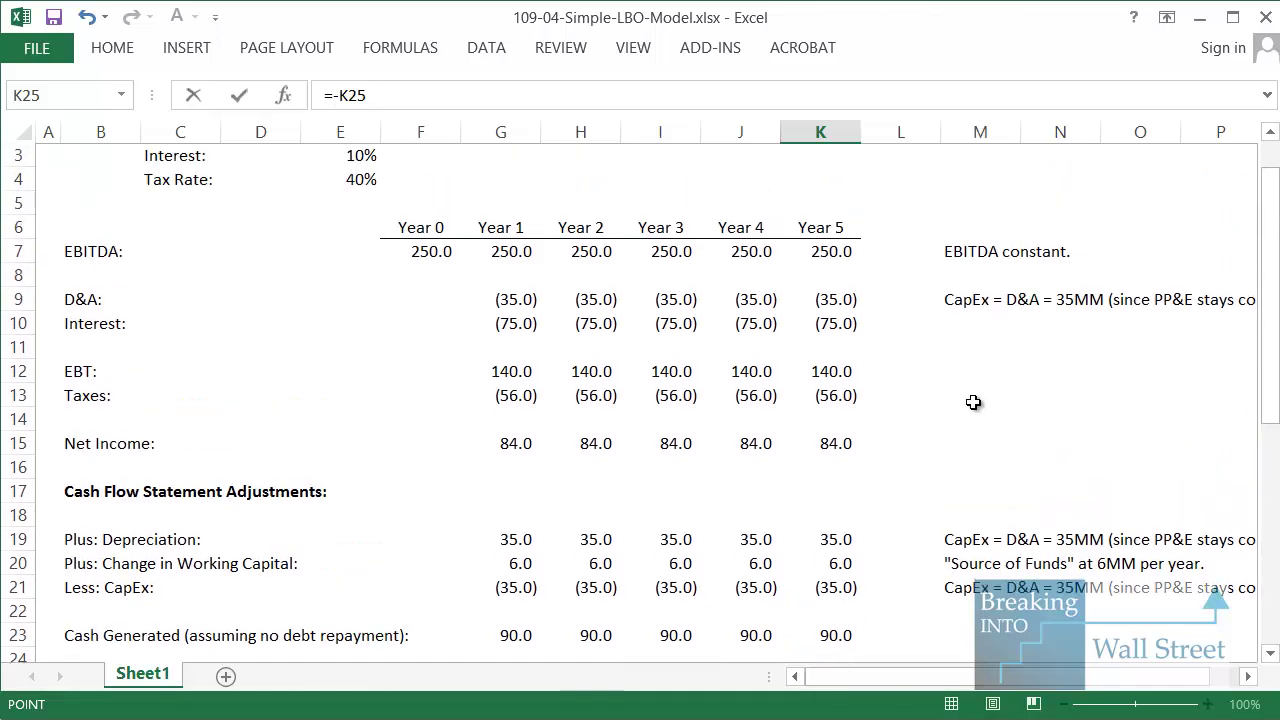
pyautogui.scroll(-3, 973, 402)
pyautogui.scroll(-1, 973, 402)
pyautogui.hotkey('ctrl', 'Return')
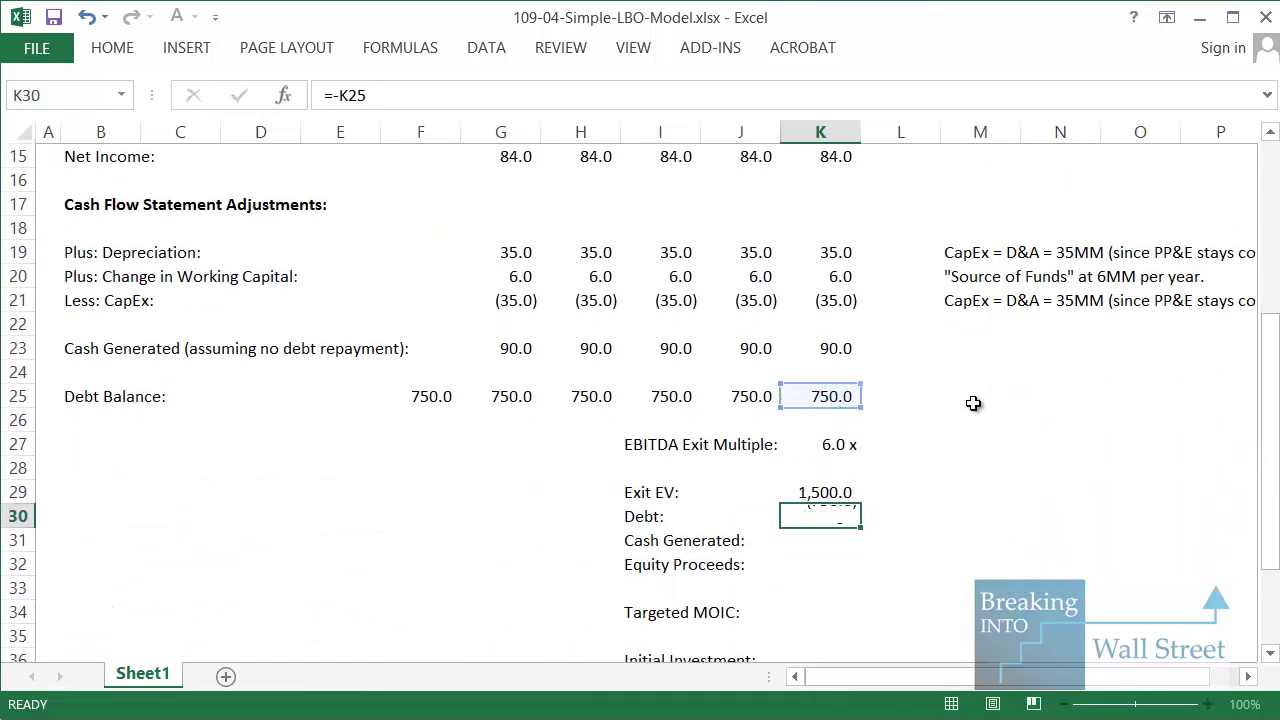
# Total the Year 1 to Year 5 cash generated in K31 with =SUM(G23:K23).
pyautogui.write('=')
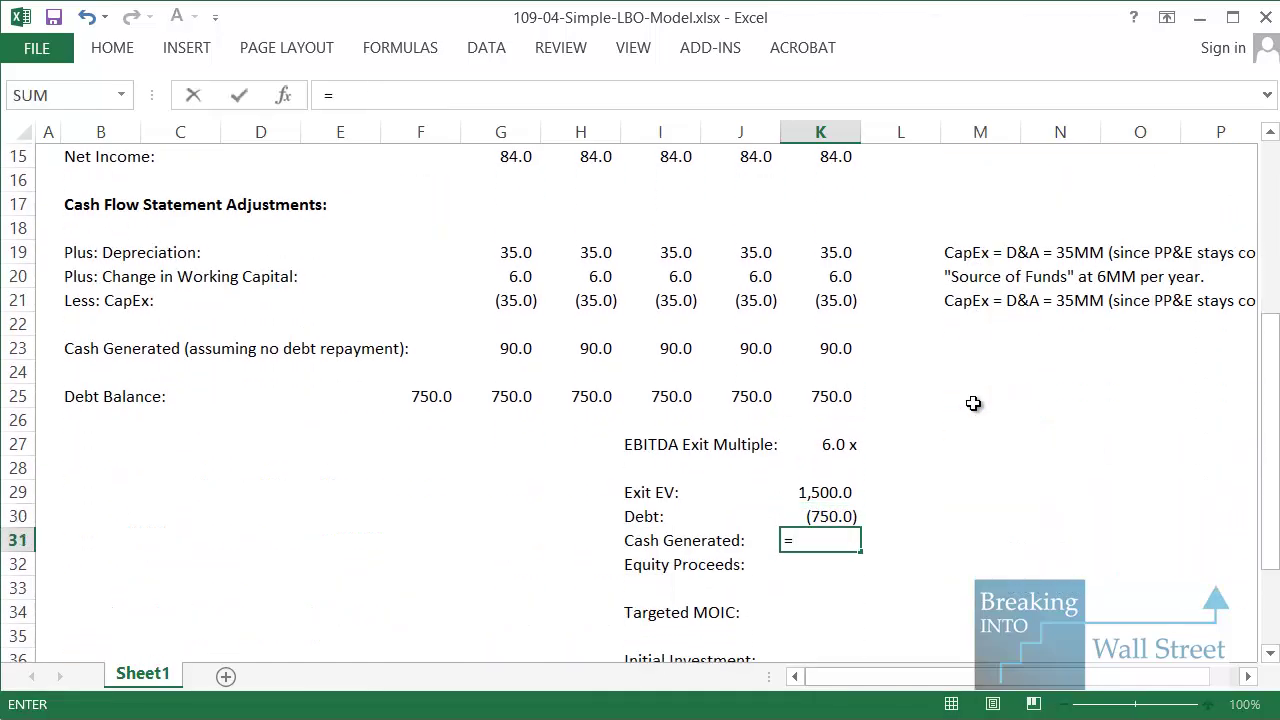
pyautogui.write('SUM(')
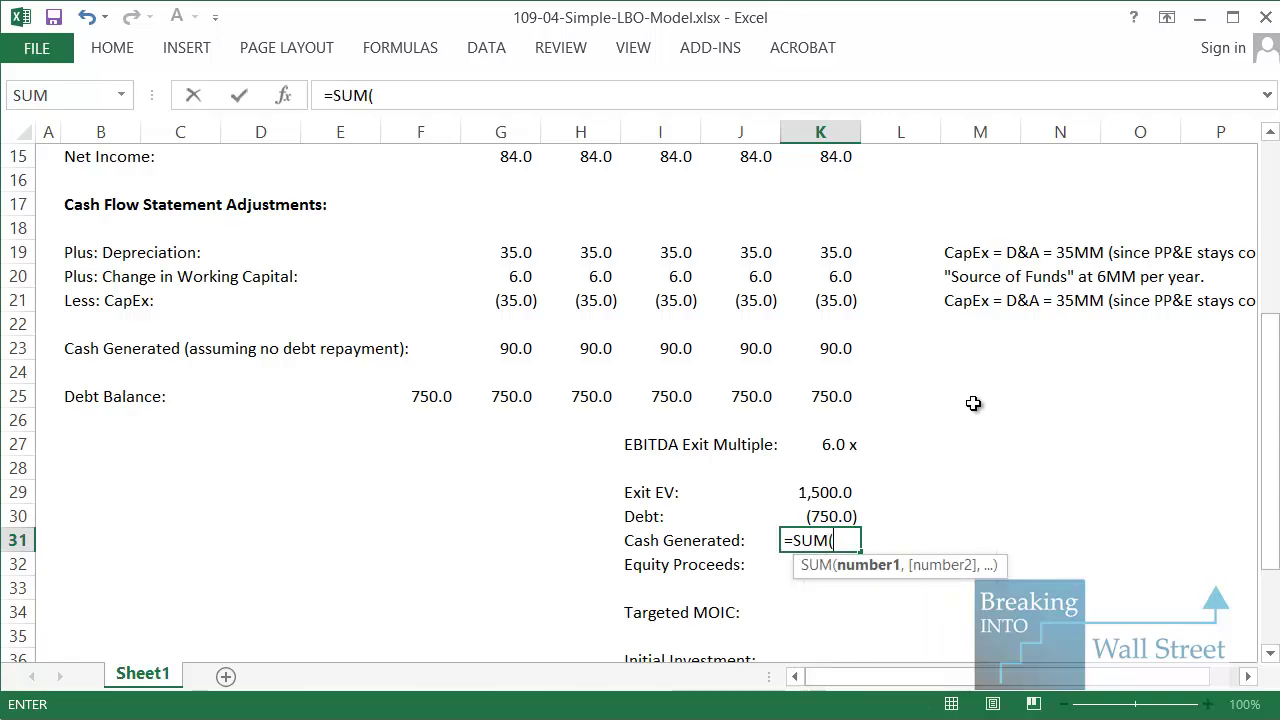
pyautogui.moveTo(497, 349); pyautogui.dragTo(840, 350)
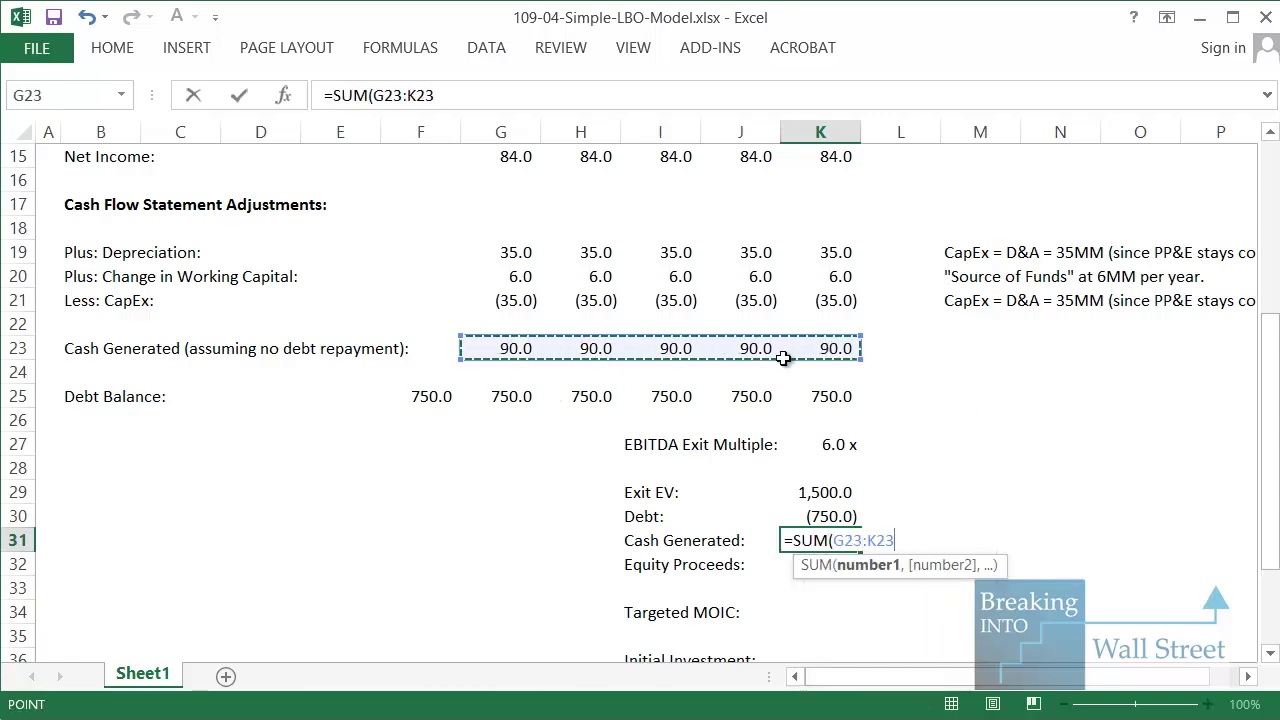
pyautogui.scroll(5, 677, 423)
pyautogui.scroll(-5, 607, 400)
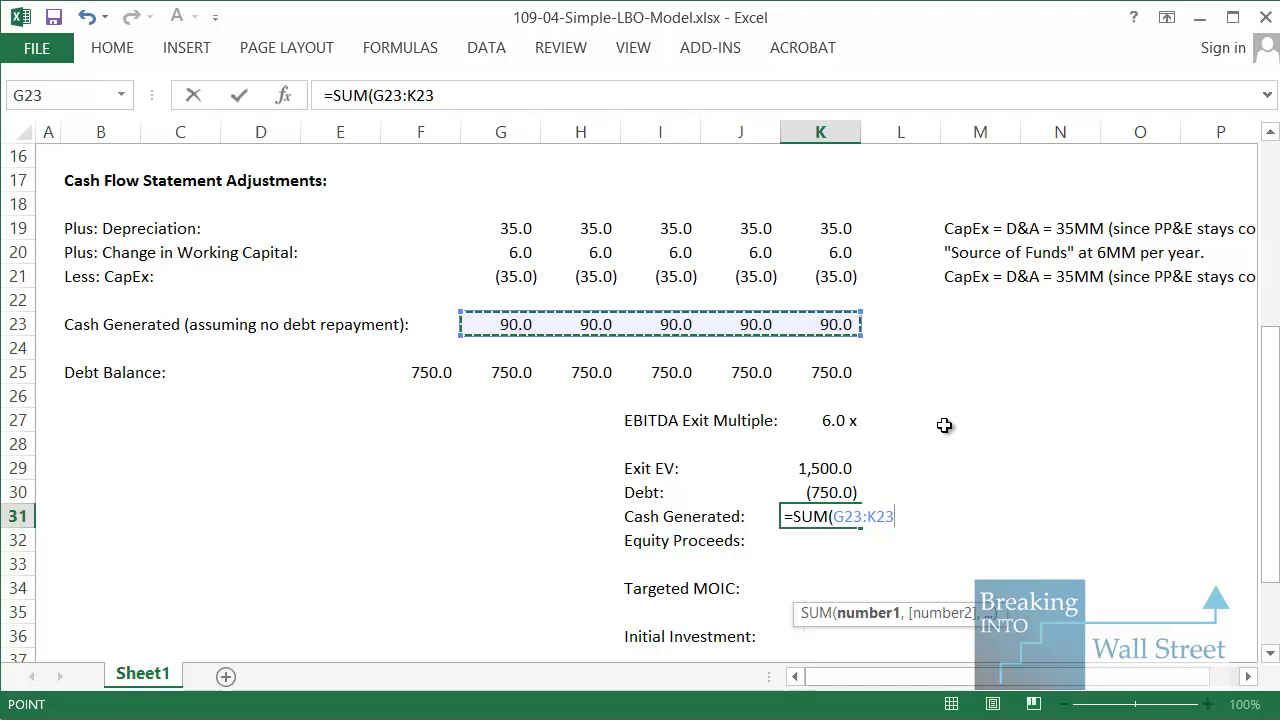
pyautogui.hotkey('ctrl', 'Return')
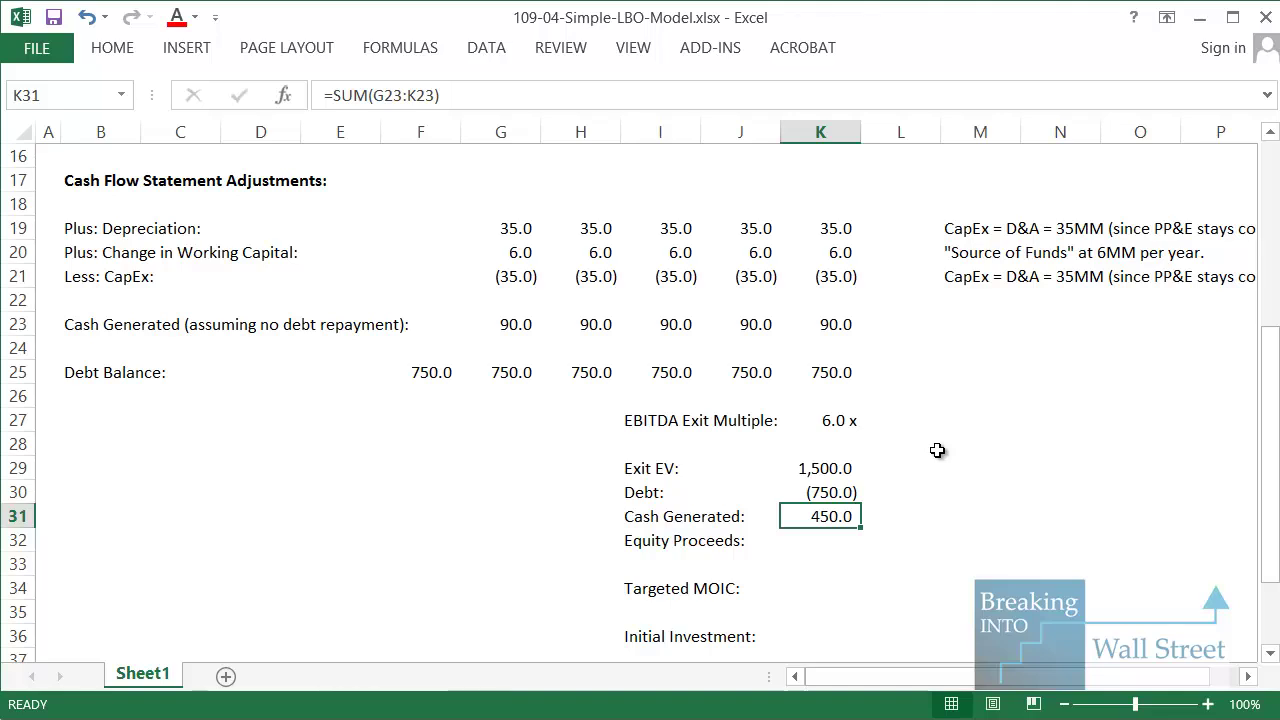
# Calculate Equity Proceeds in K32 as the sum of Exit EV, Debt and Cash Generated with =SUM(K29:K31).
pyautogui.scroll(-1, 940, 450)
pyautogui.press('Down')
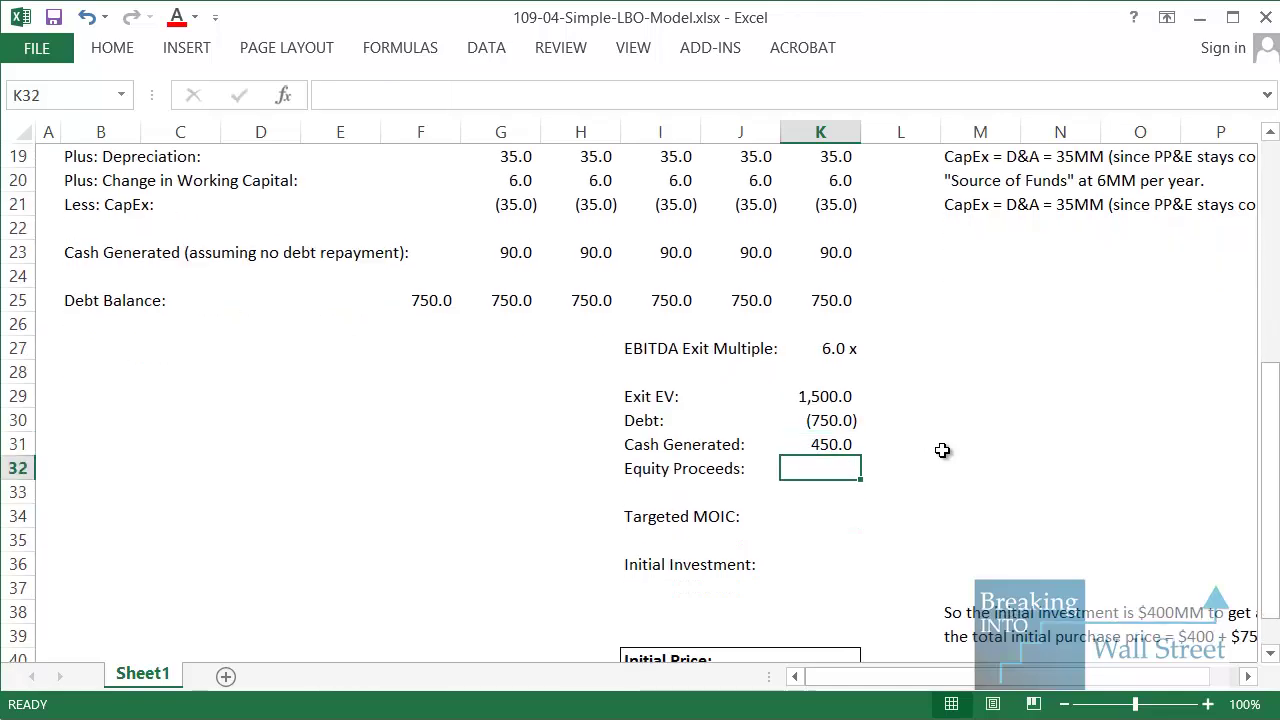
pyautogui.hotkey('alt', '=')
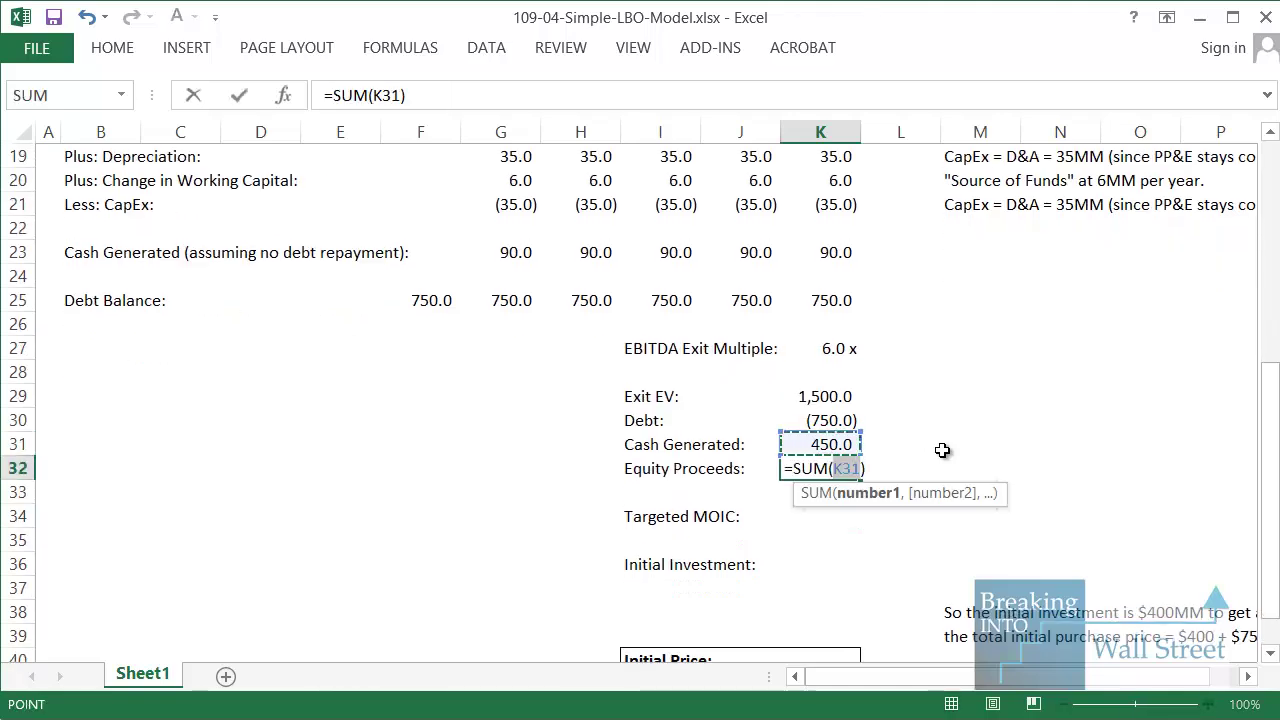
pyautogui.press('Escape')
pyautogui.write('=SUM(')
pyautogui.press('Up')
pyautogui.hotkey('shift', 'Up')
pyautogui.hotkey('shift', 'Up')
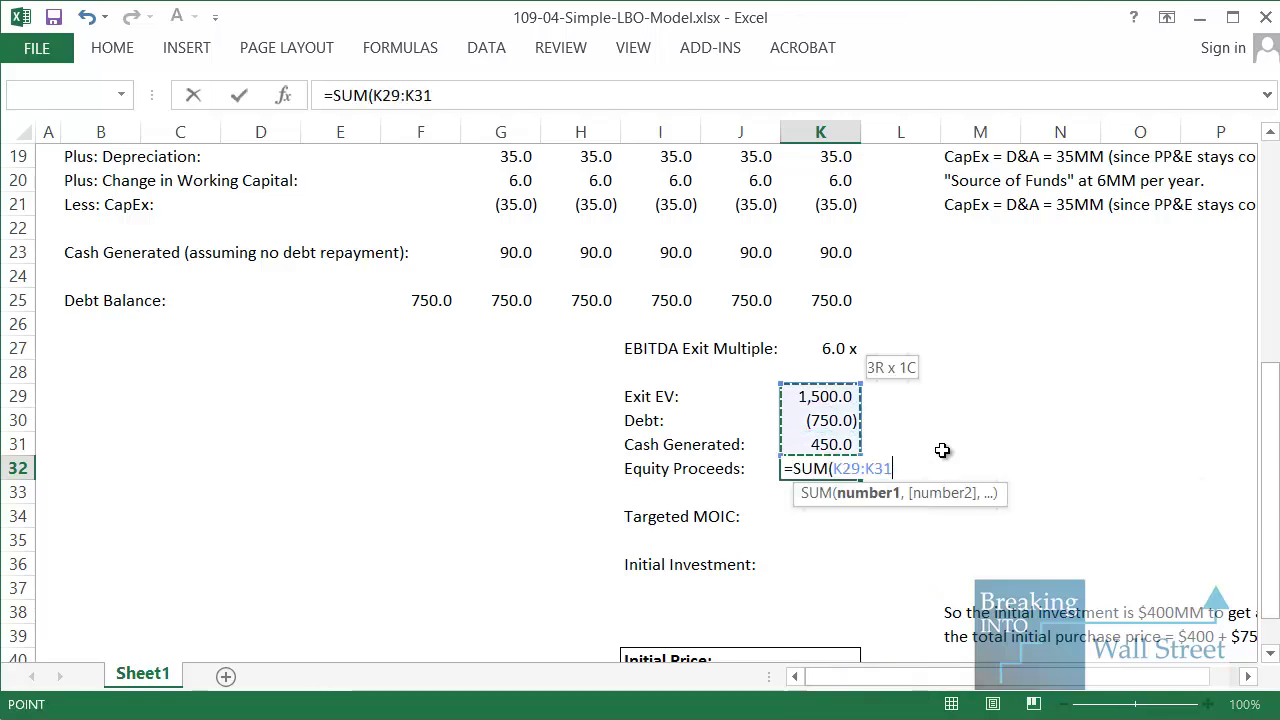
pyautogui.hotkey('ctrl', 'Return')
# Check the completed Debt, Cash Generated and Equity Proceeds rows one by one.
pyautogui.press('Up')
pyautogui.press('Up')
pyautogui.press('Up')
pyautogui.press('Down')
pyautogui.hotkey('shift', 'space')
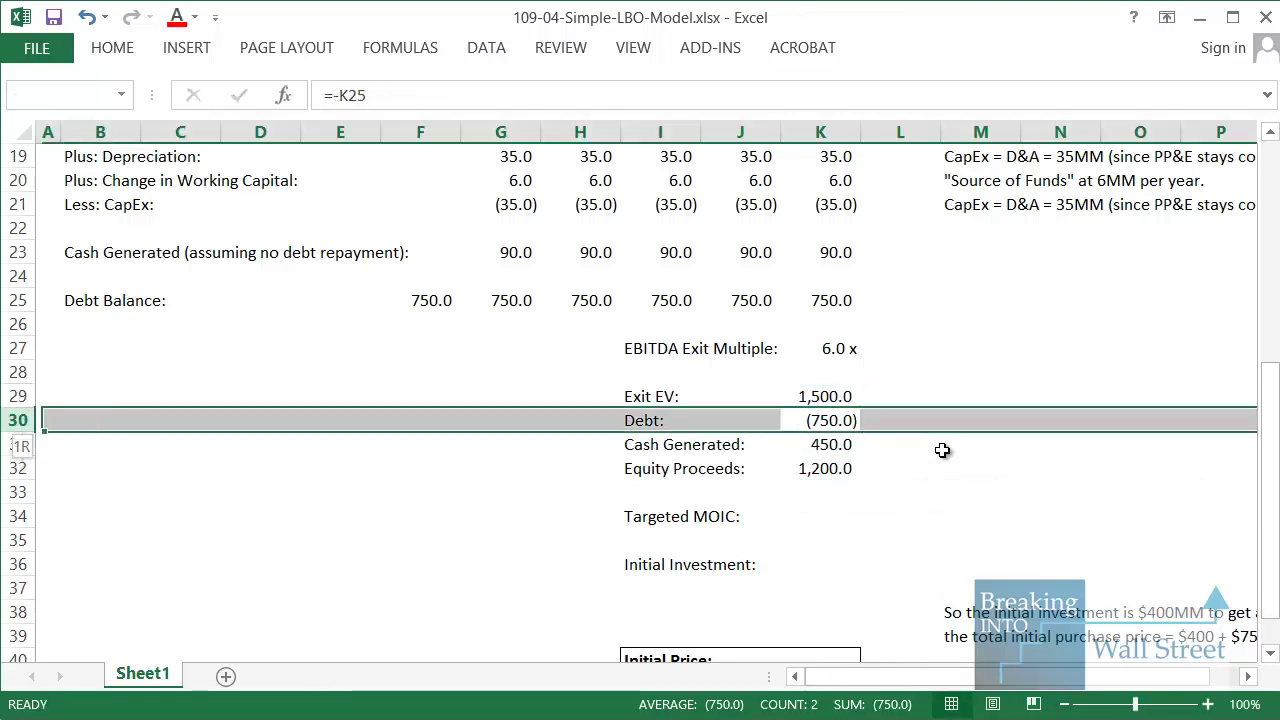
pyautogui.press('Down')
pyautogui.hotkey('shift', 'space')
pyautogui.press('Down')
pyautogui.hotkey('shift', 'space')
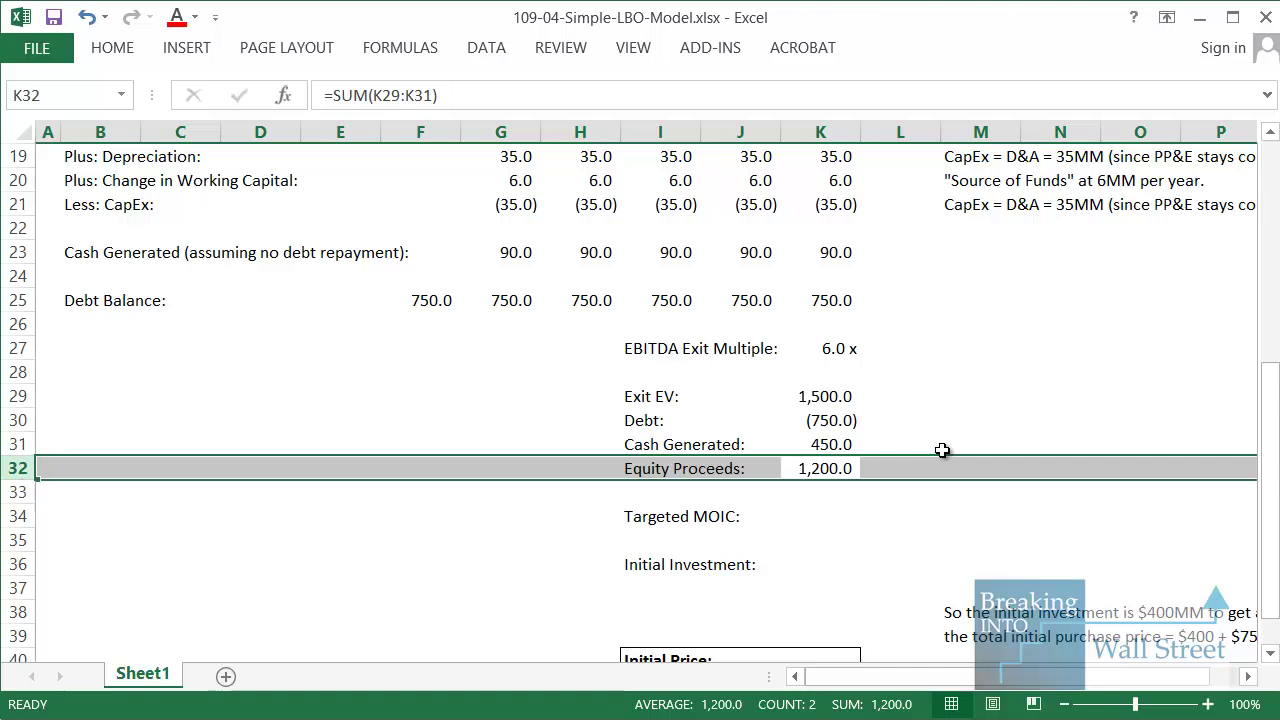
# Locate the Targeted MOIC input in K34 and switch to the Word case study to check the required multiple of invested capital.
pyautogui.click(836, 517)
pyautogui.scroll(-1, 846, 515)
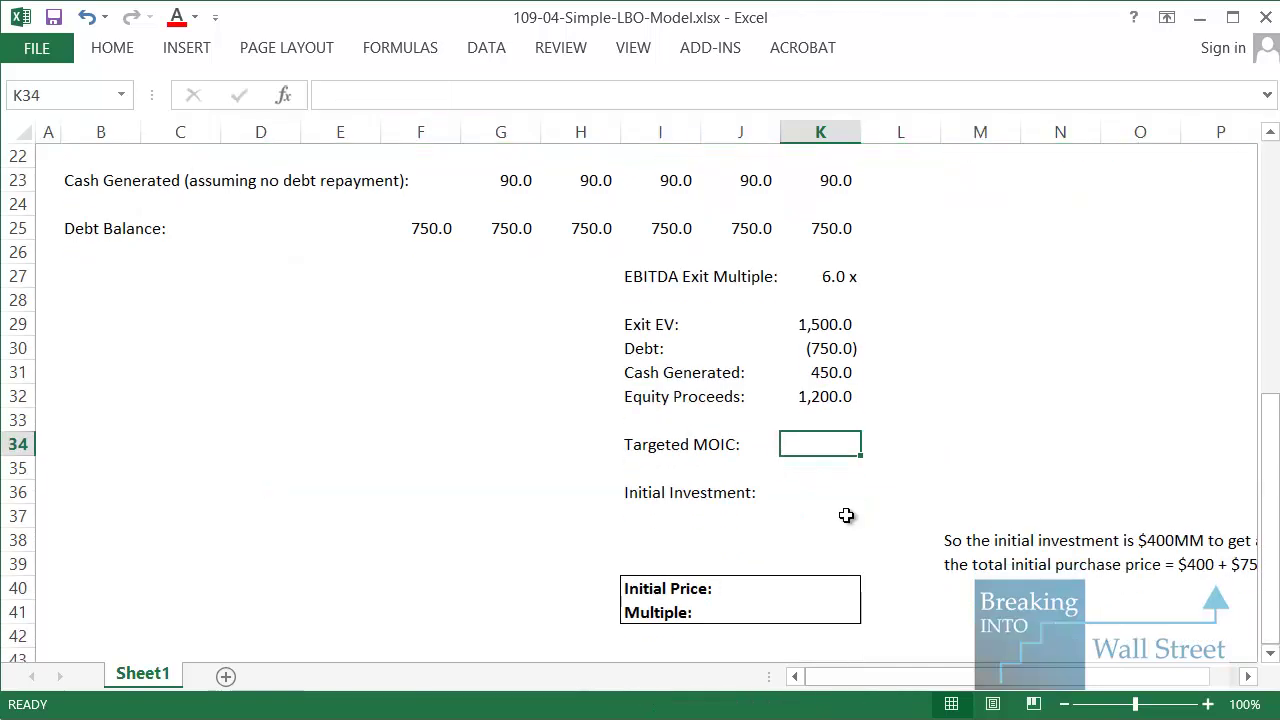
pyautogui.hotkey('shift', 'space')
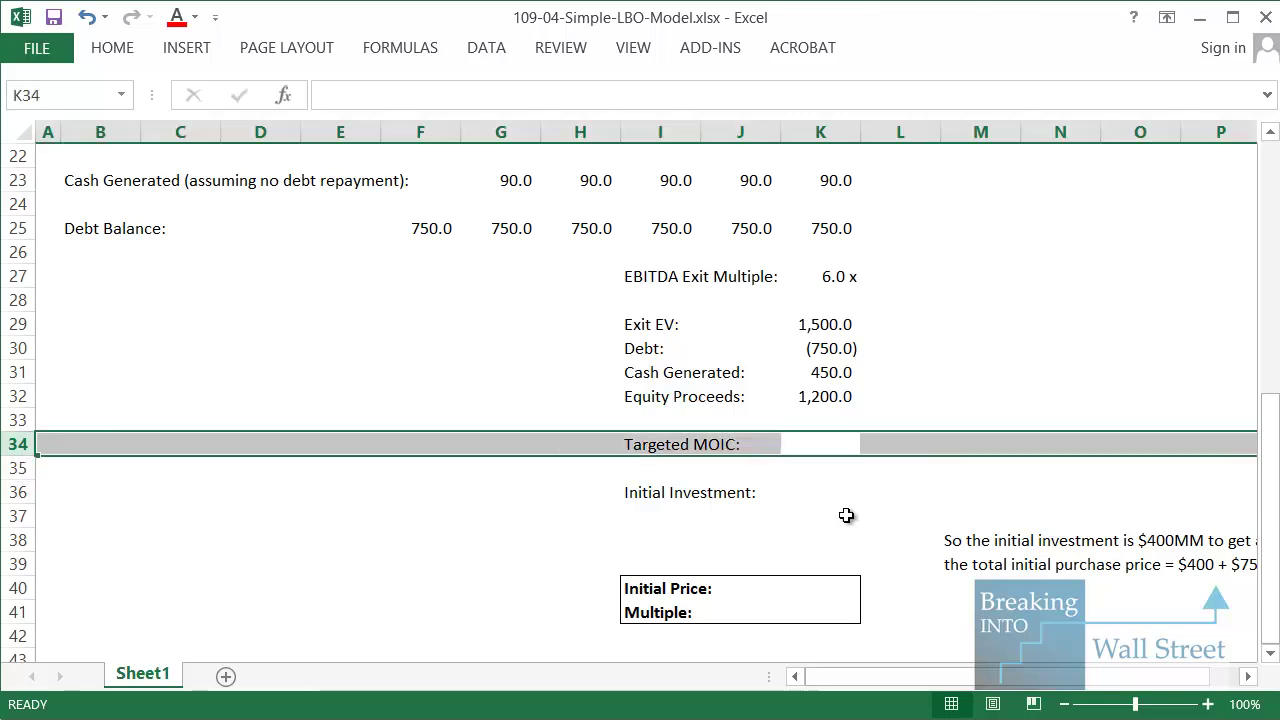
pyautogui.click(838, 448)
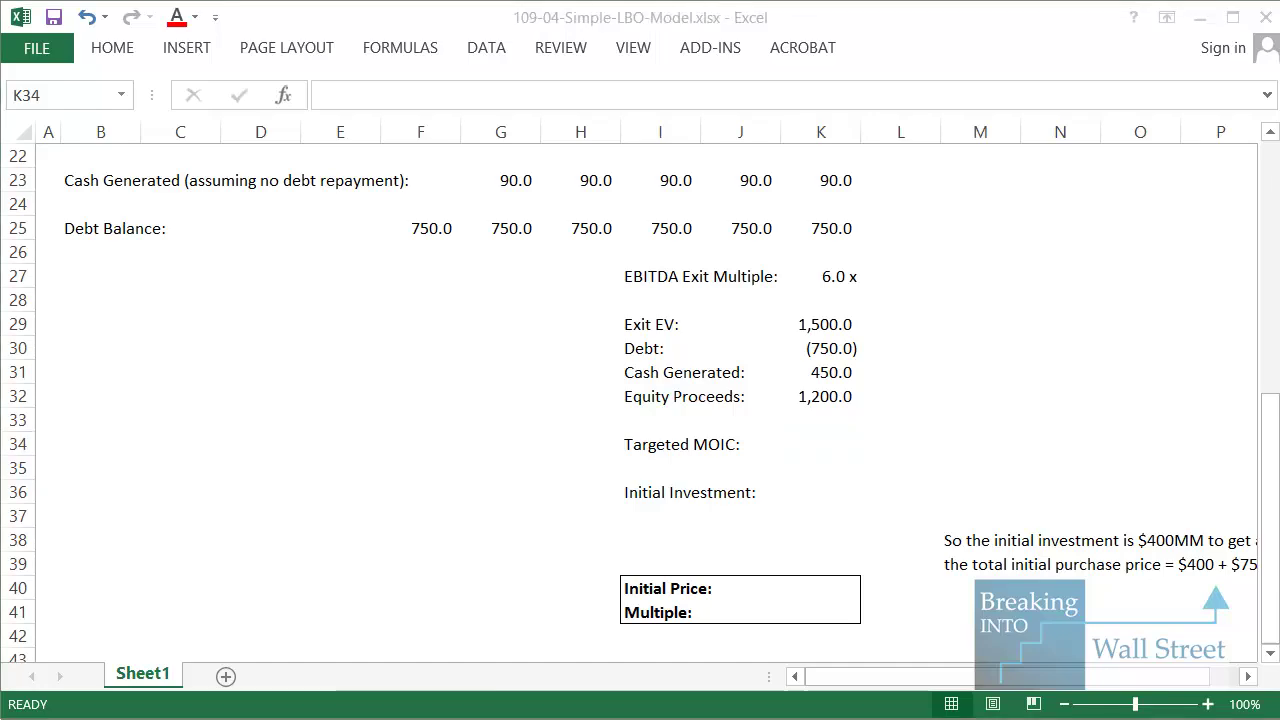
pyautogui.hotkey('alt', 'Tab')
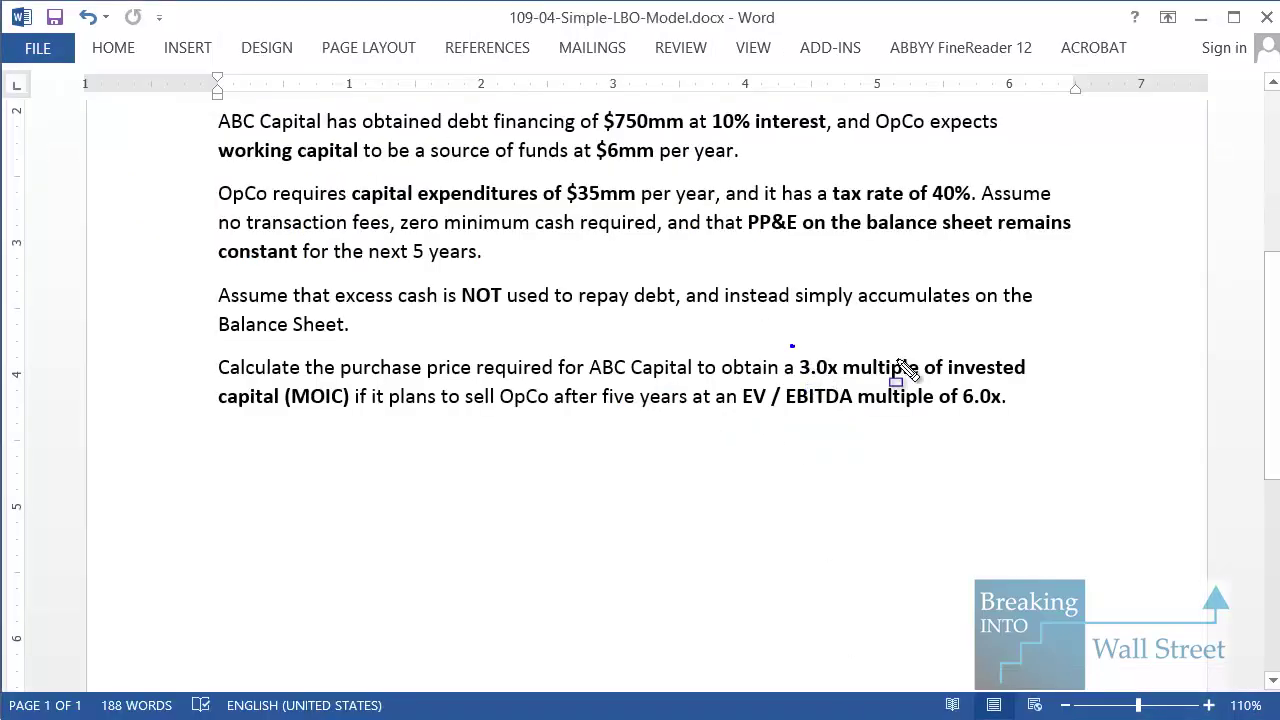
pyautogui.moveTo(790, 347)
pyautogui.mouseDown()
pyautogui.moveTo(1081, 401)
pyautogui.moveTo(1077, 391)
pyautogui.mouseUp()
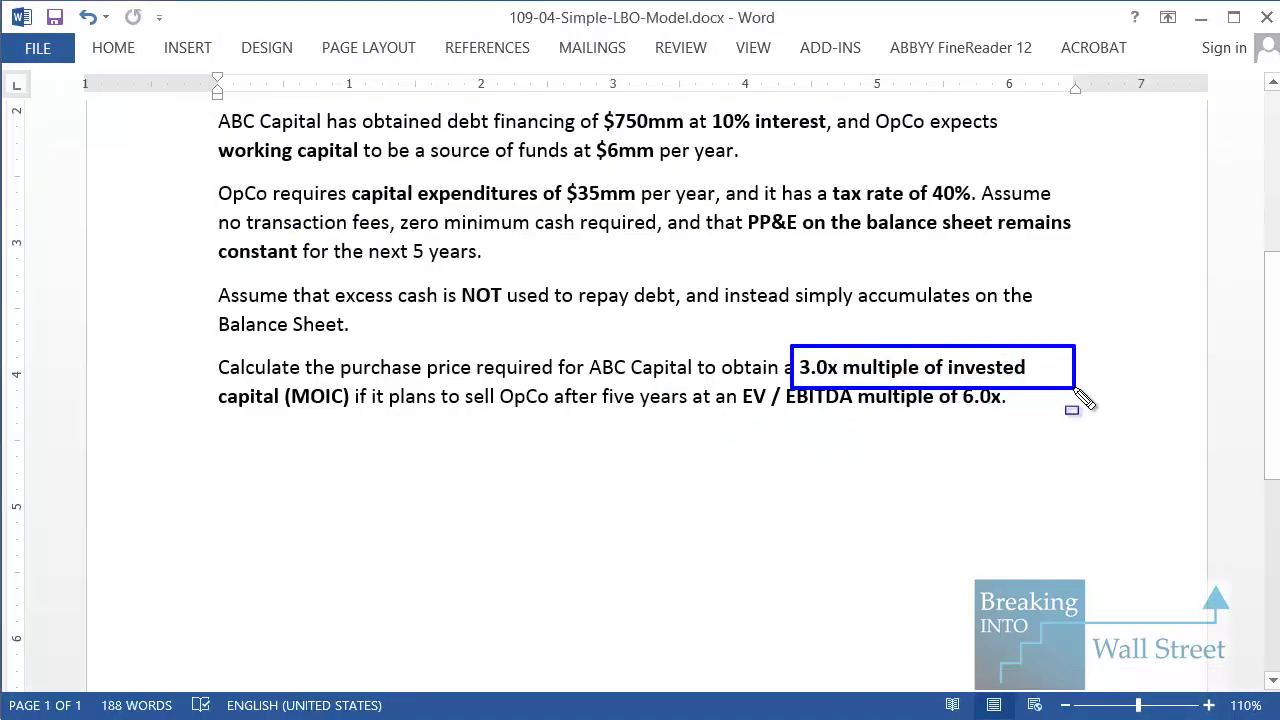
pyautogui.press('Escape')
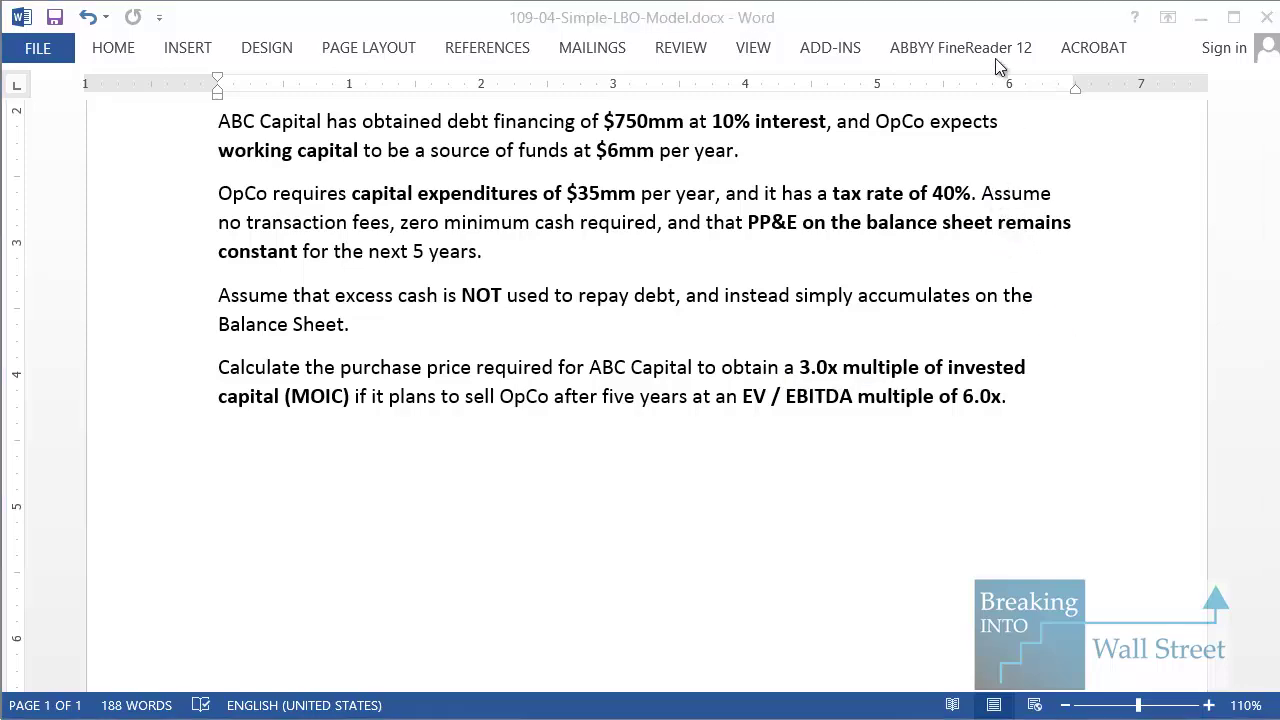
# Return to the Excel model and set the Targeted MOIC in K34 to 3.
pyautogui.hotkey('alt', 'Tab')
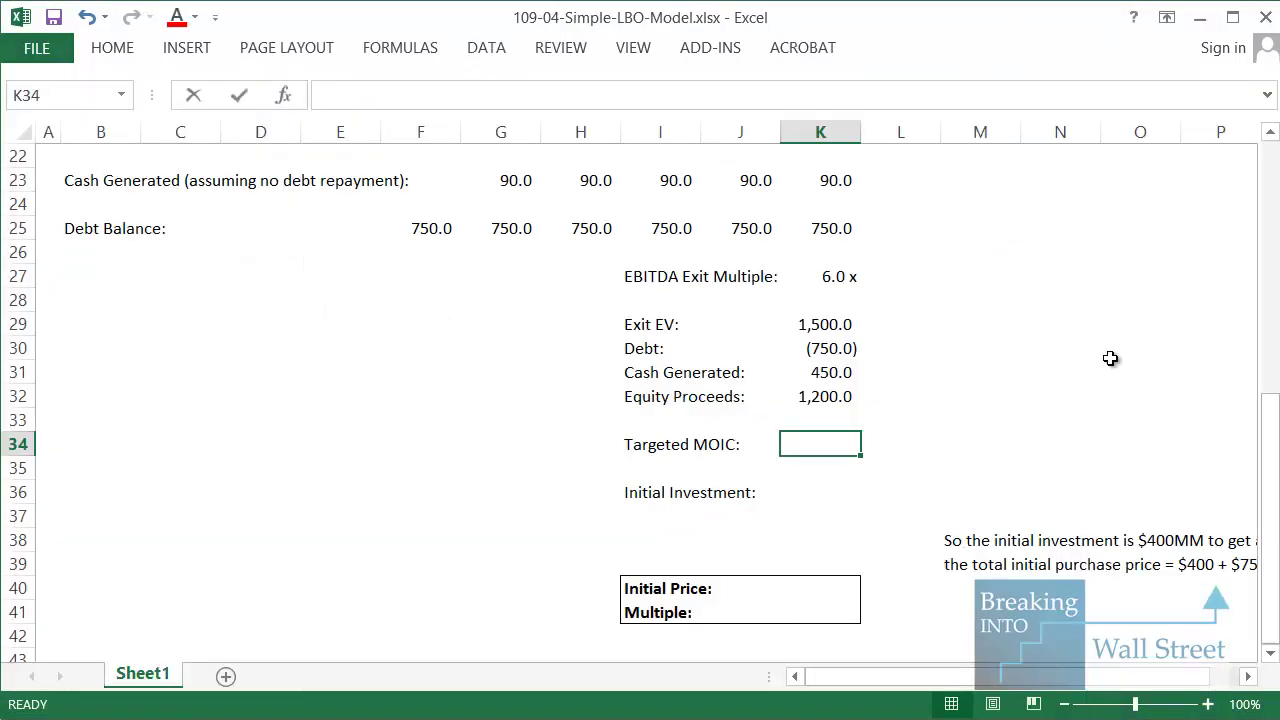
pyautogui.write('3')
pyautogui.hotkey('ctrl', 'Return')
# Begin the Initial Investment formula in K36 with Equity Proceeds as the numerator, =+K32/.
pyautogui.press('Down')
pyautogui.press('Down')
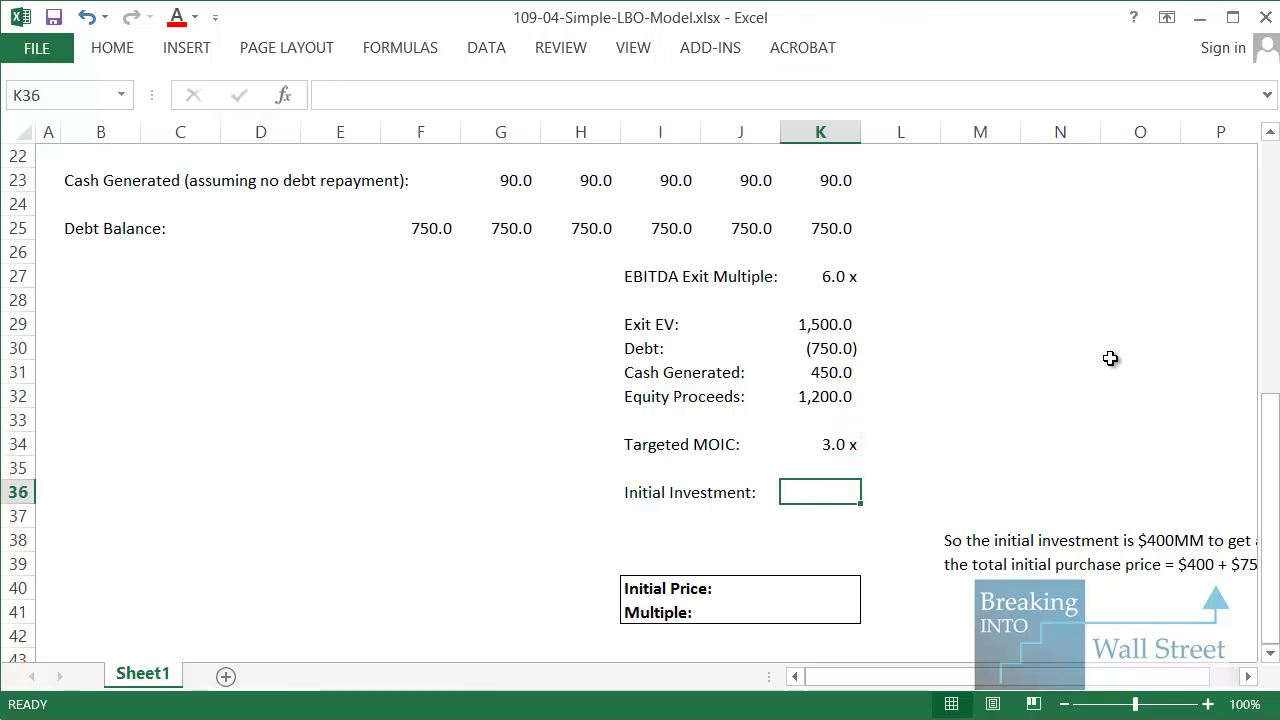
pyautogui.write('=+')
pyautogui.press('Up')
pyautogui.press('Up')
pyautogui.press('Up')
pyautogui.press('Up')
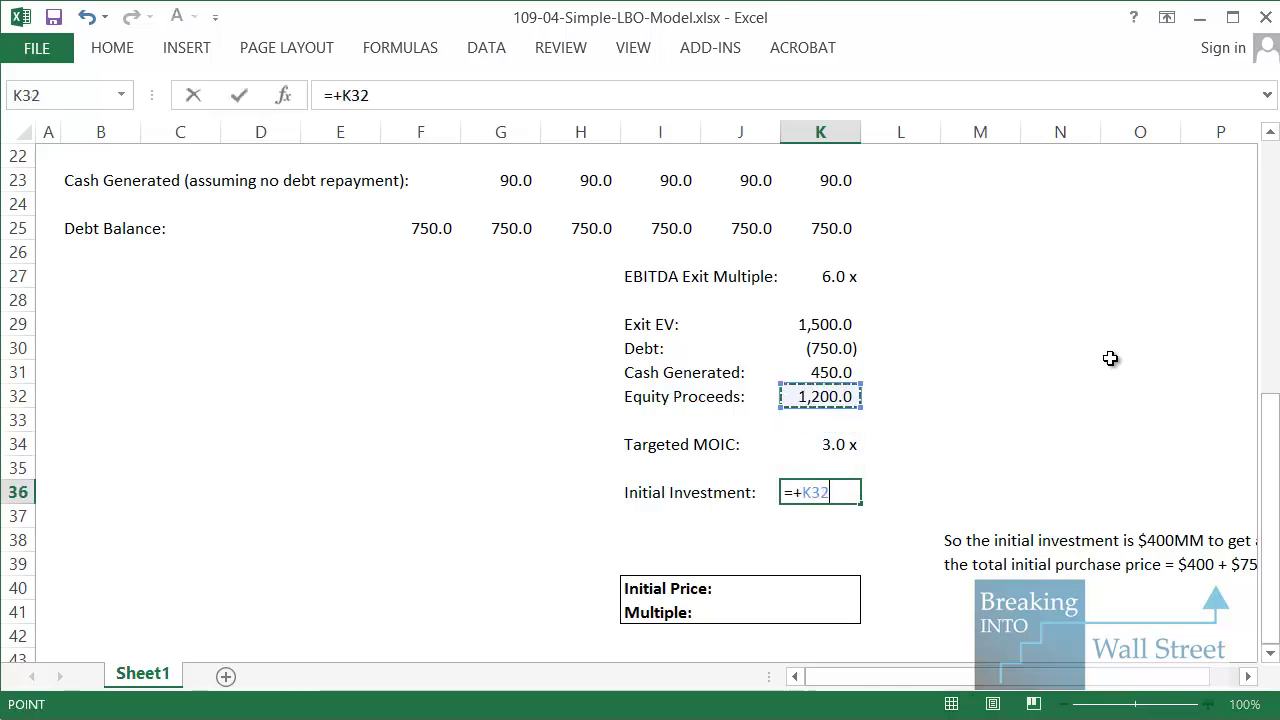
pyautogui.write('/')
# Review the Equity Proceeds, Targeted MOIC and Initial Investment rows and the Beginning Debt input while the K36 formula stays open.
pyautogui.moveTo(617, 390)
pyautogui.mouseDown()
pyautogui.moveTo(920, 400)
pyautogui.moveTo(938, 417)
pyautogui.mouseUp()
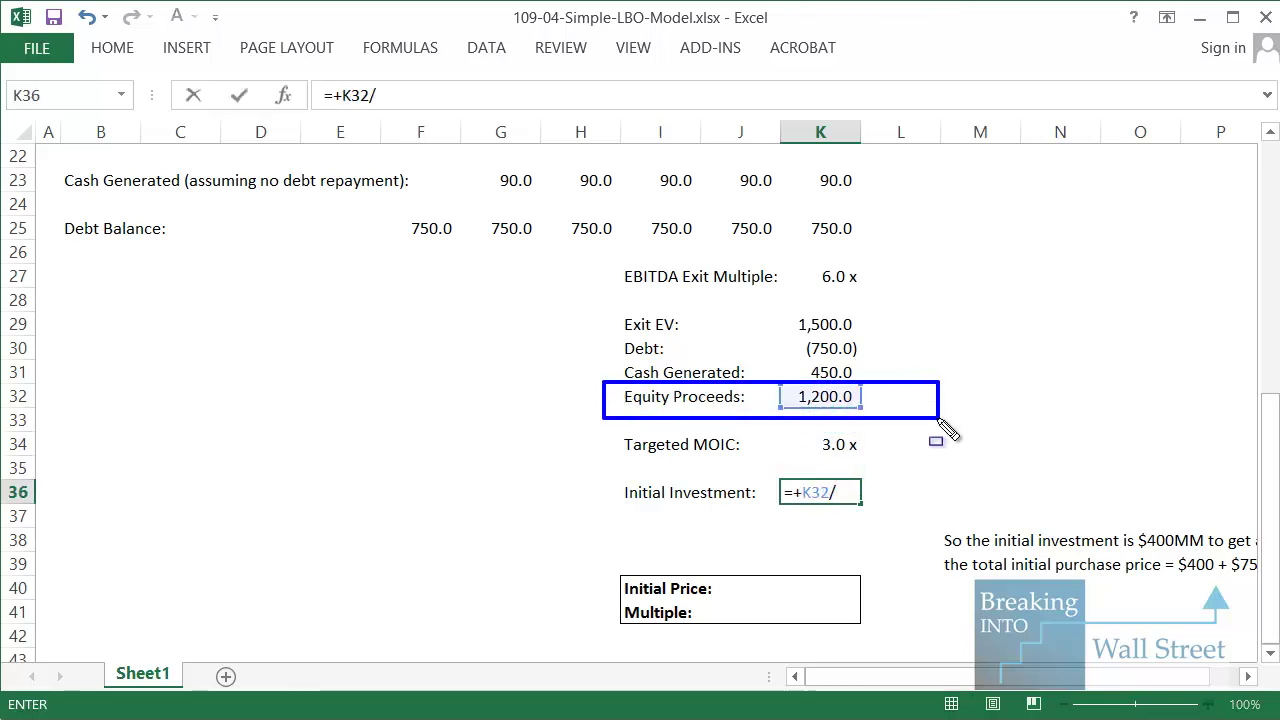
pyautogui.moveTo(588, 430); pyautogui.dragTo(922, 462)
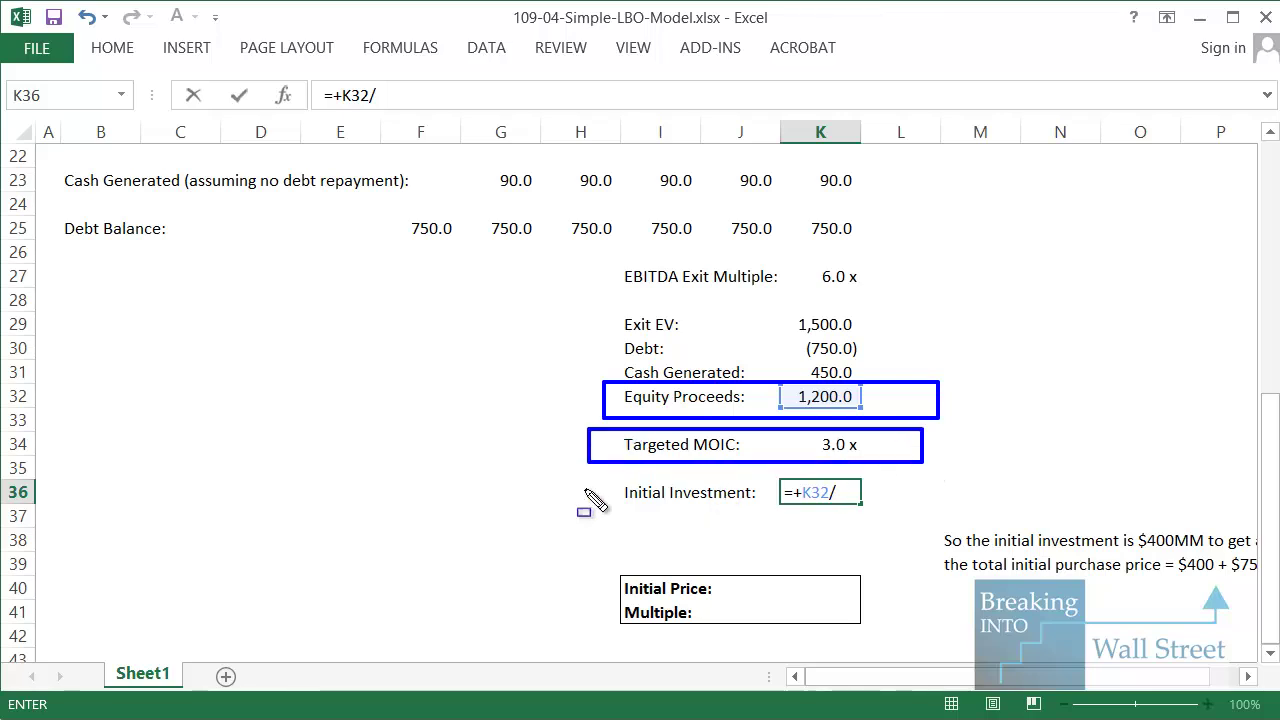
pyautogui.moveTo(598, 478)
pyautogui.mouseDown()
pyautogui.moveTo(941, 510)
pyautogui.moveTo(956, 529)
pyautogui.mouseUp()
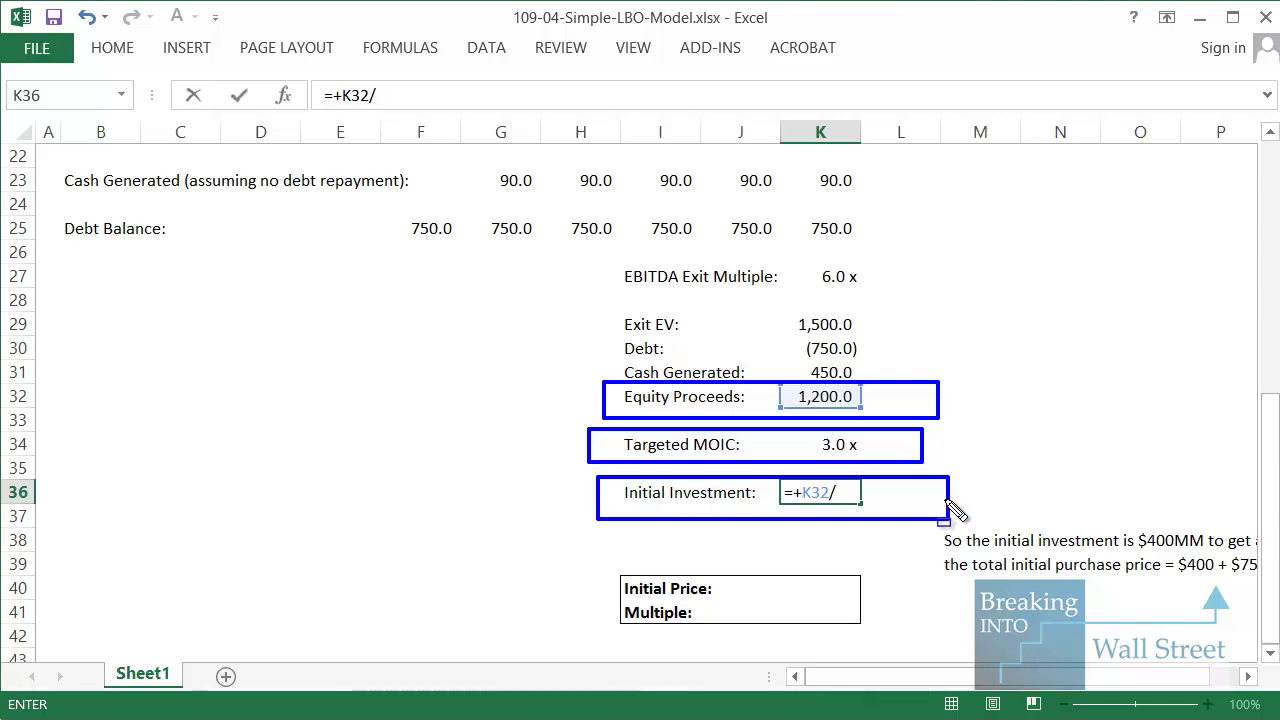
pyautogui.press('Escape')
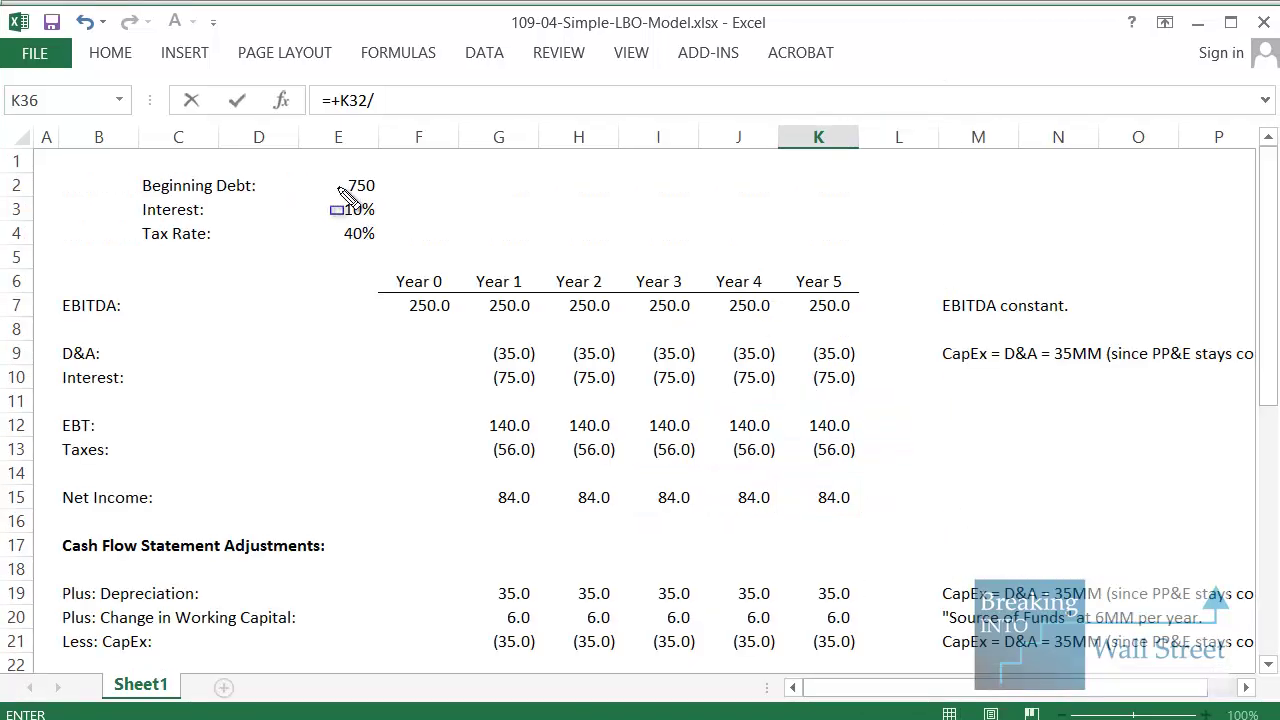
pyautogui.moveTo(304, 164); pyautogui.dragTo(430, 196)
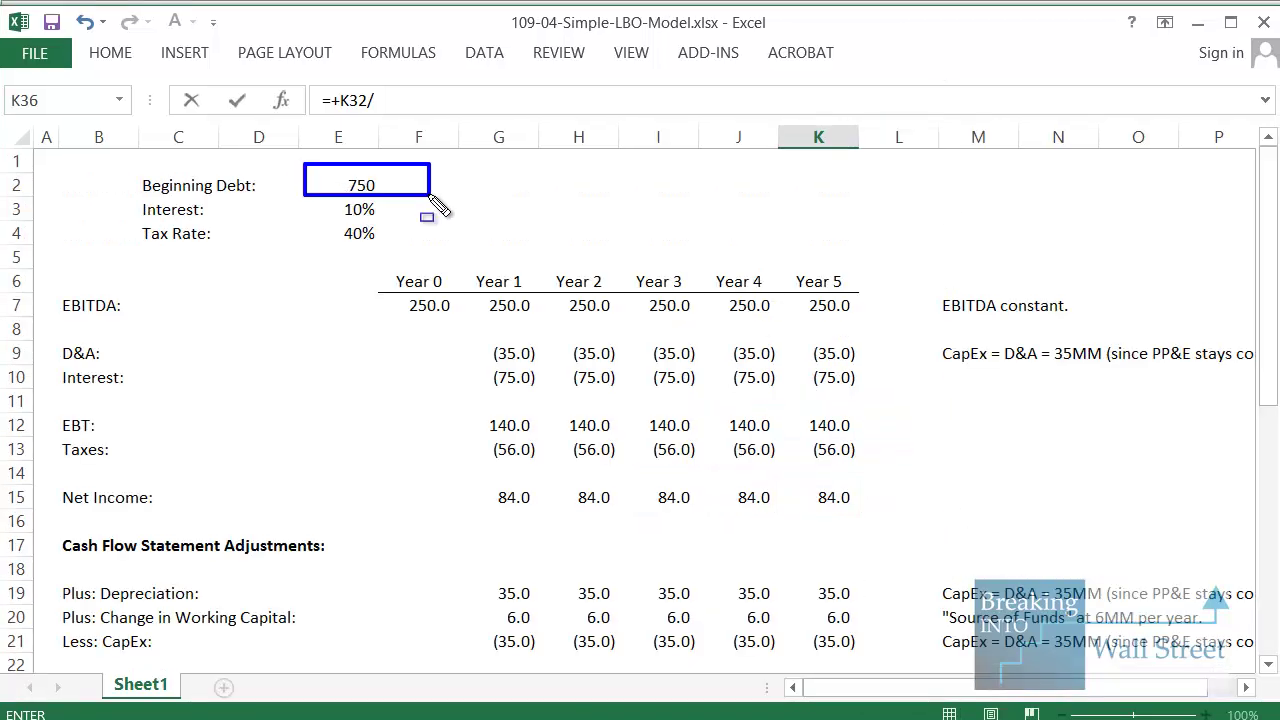
pyautogui.press('Escape')
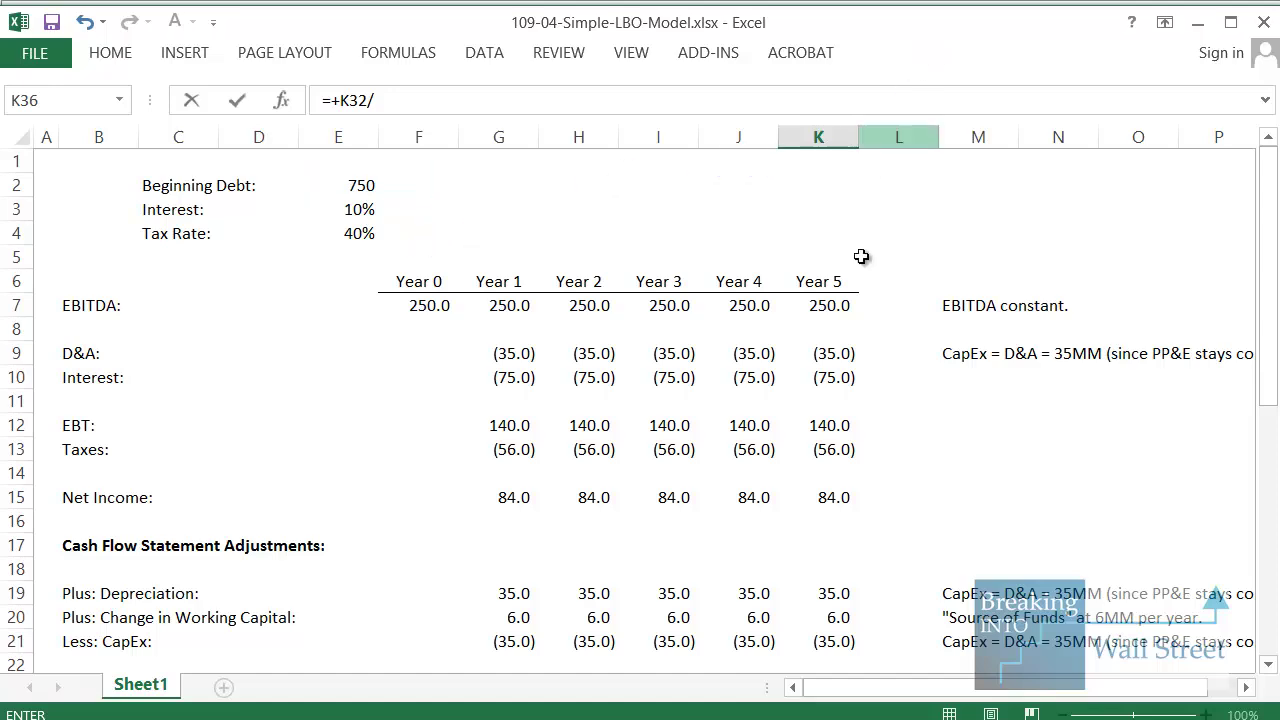
# Complete the Initial Investment formula in K36 by dividing by the Targeted MOIC, =+K32/K34.
pyautogui.scroll(-5, 862, 280)
pyautogui.scroll(-1, 870, 325)
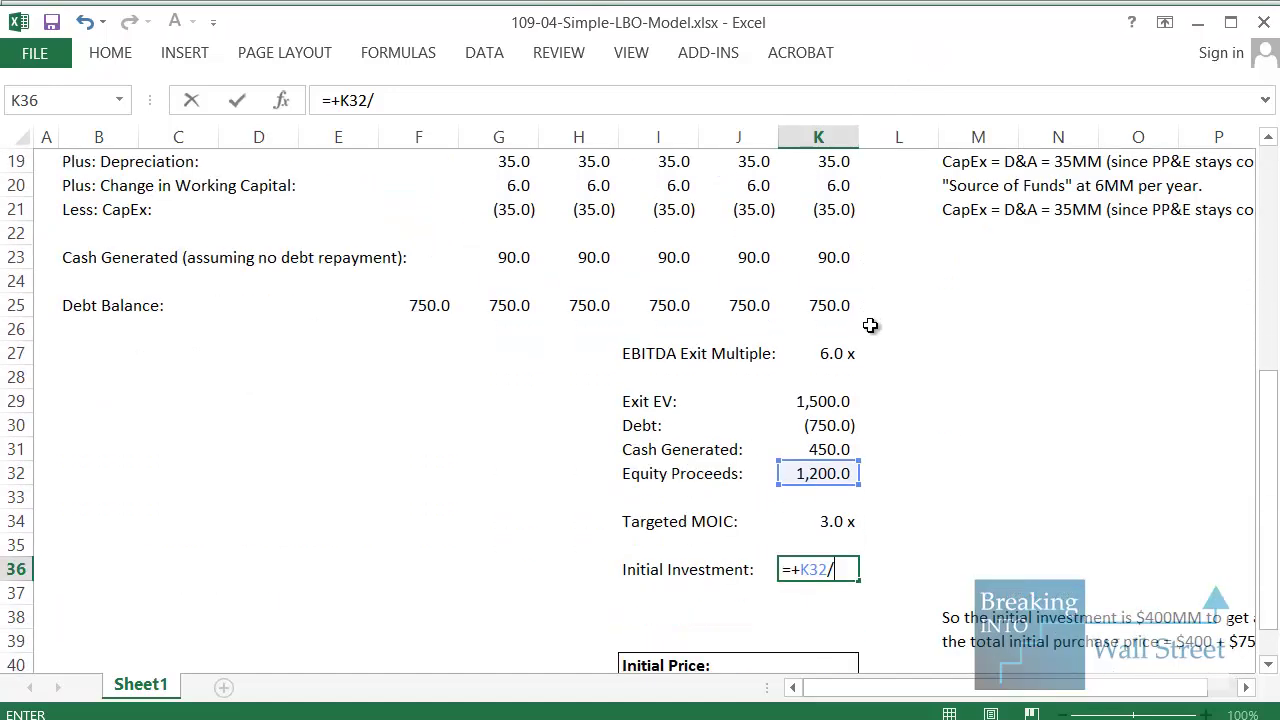
pyautogui.press('Up')
pyautogui.press('Up')
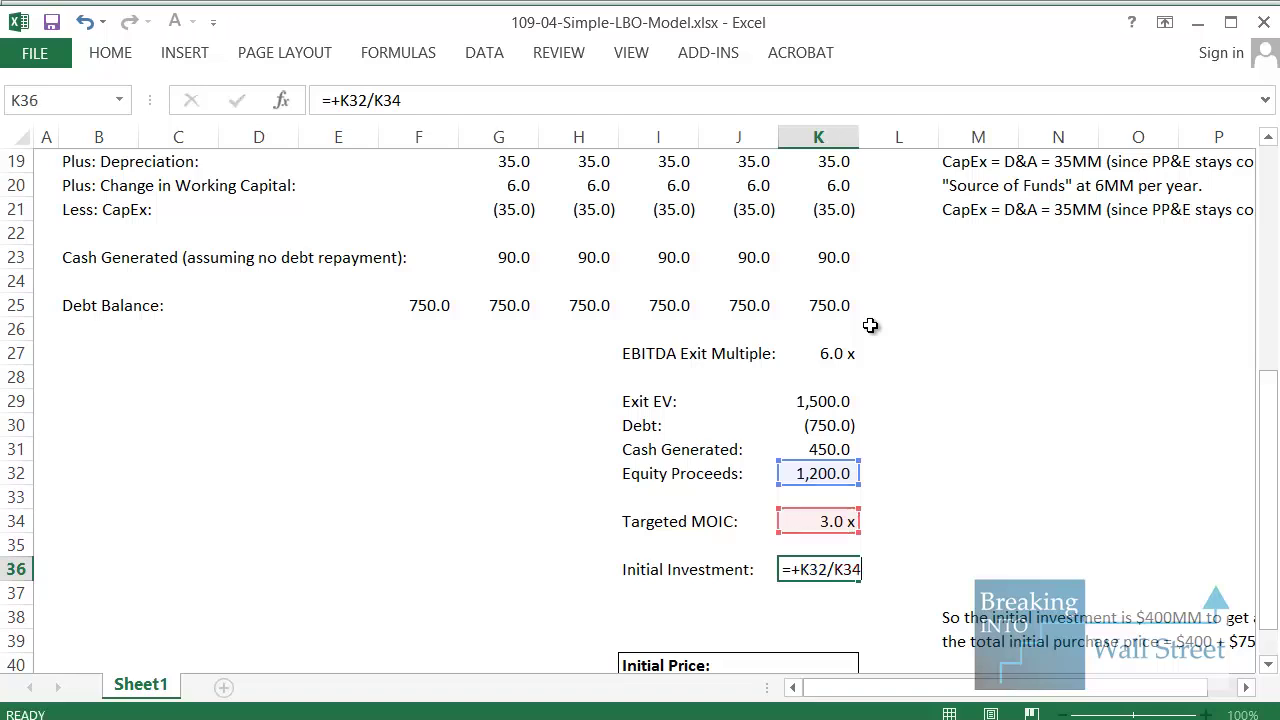
pyautogui.hotkey('ctrl', 'Return')
# Calculate the Initial Price in K40 as Initial Investment plus Beginning Debt, =+K36+E2.
pyautogui.scroll(-1, 926, 404)
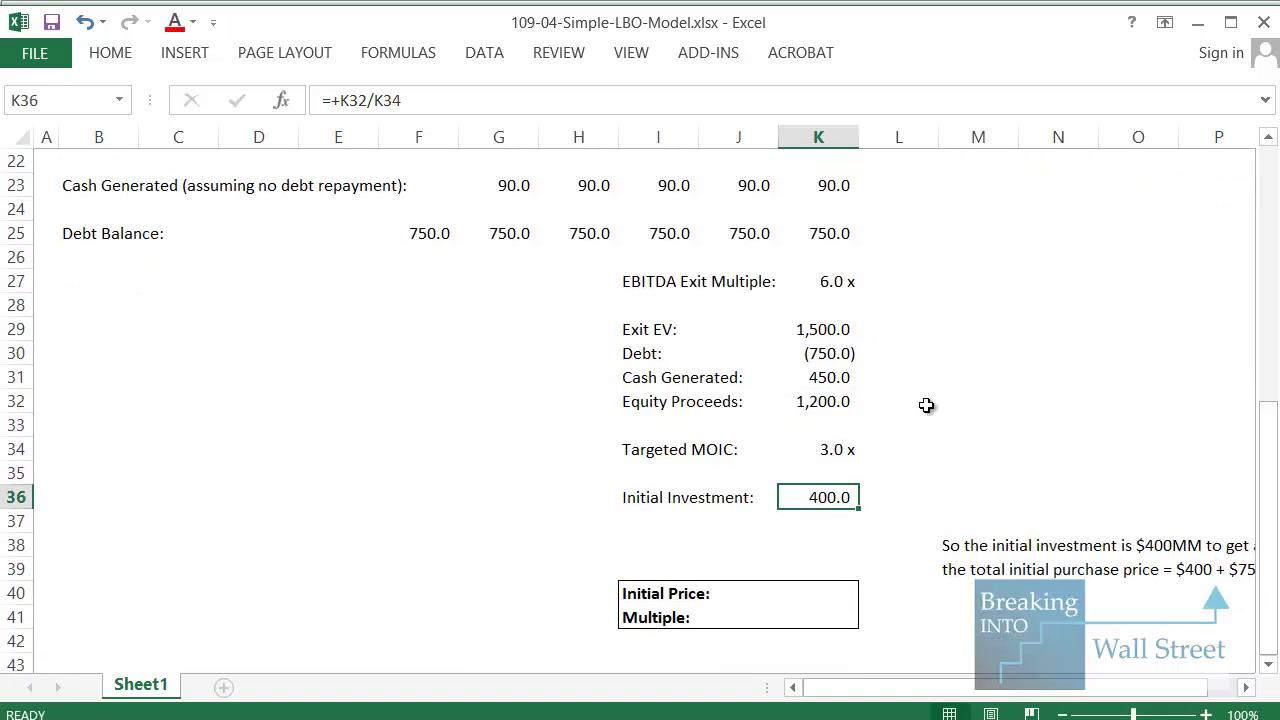
pyautogui.press('Down')
pyautogui.press('Down')
pyautogui.press('Down')
pyautogui.press('Down')
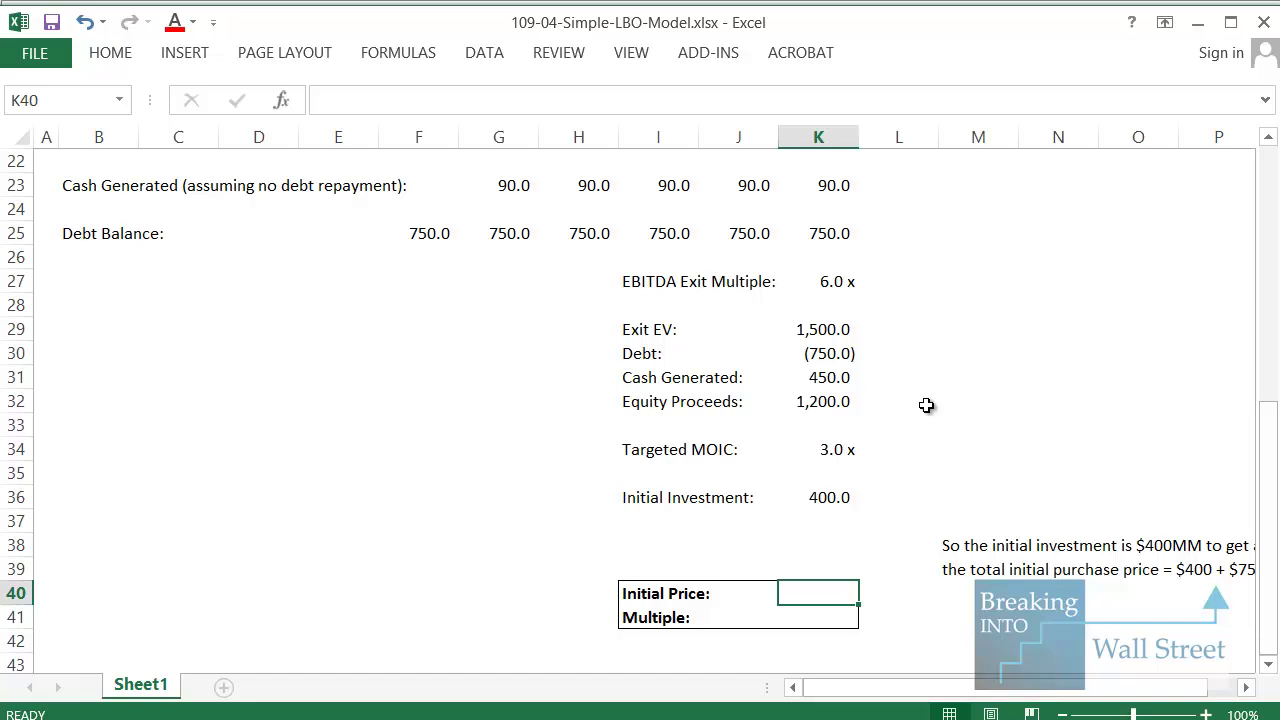
pyautogui.write('=')
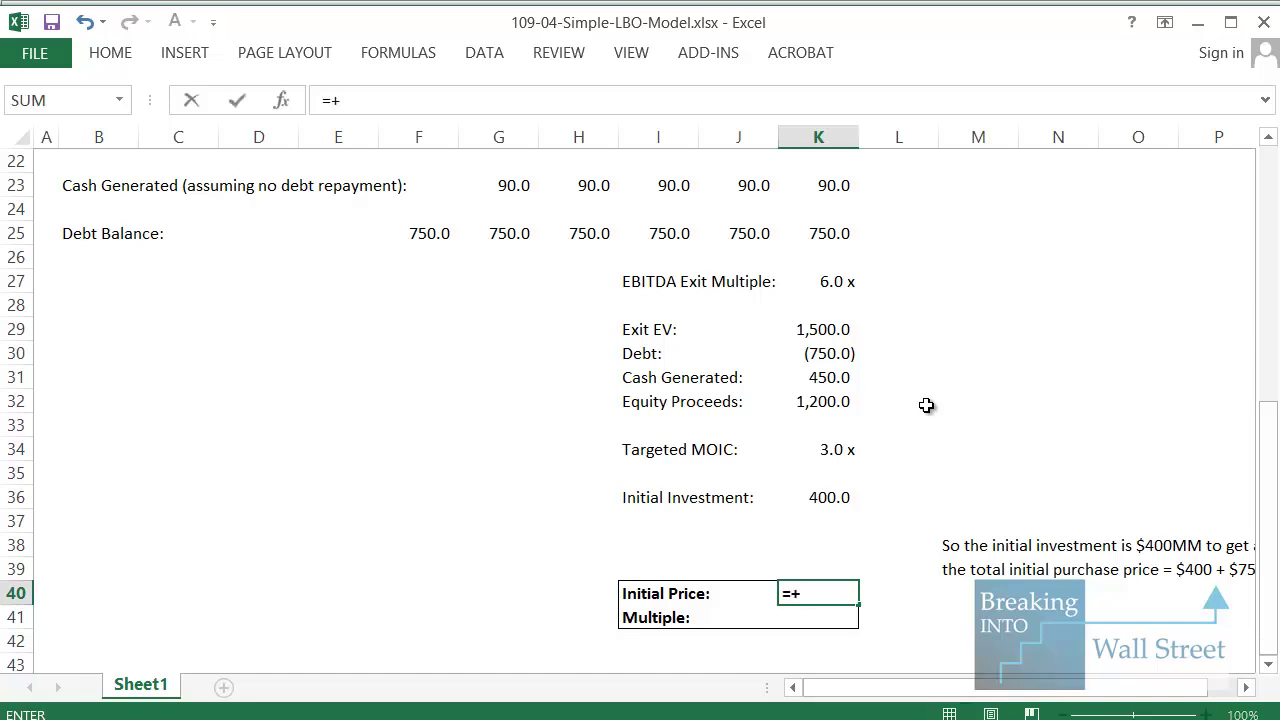
pyautogui.write('+')
pyautogui.press('Up')
pyautogui.press('Up')
pyautogui.press('Up')
pyautogui.press('Up')
pyautogui.press('Up')
pyautogui.press('Up')
pyautogui.press('Down')
pyautogui.press('Down')
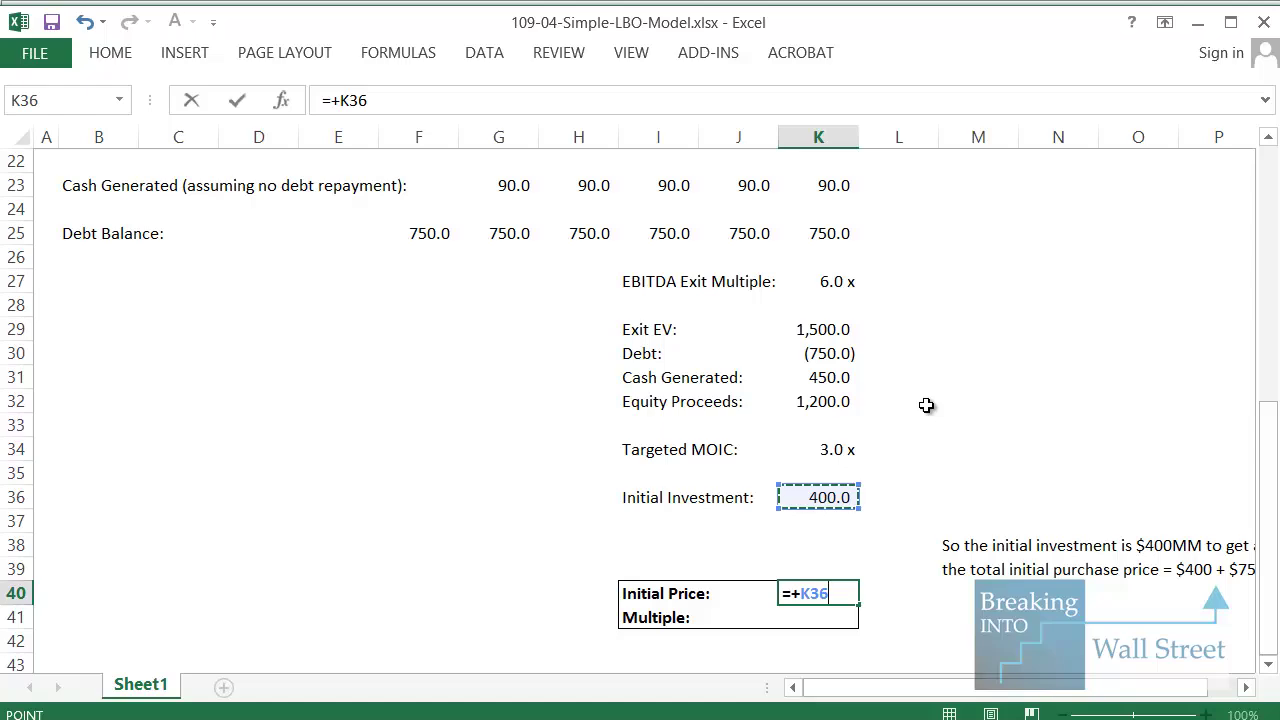
pyautogui.write('+')
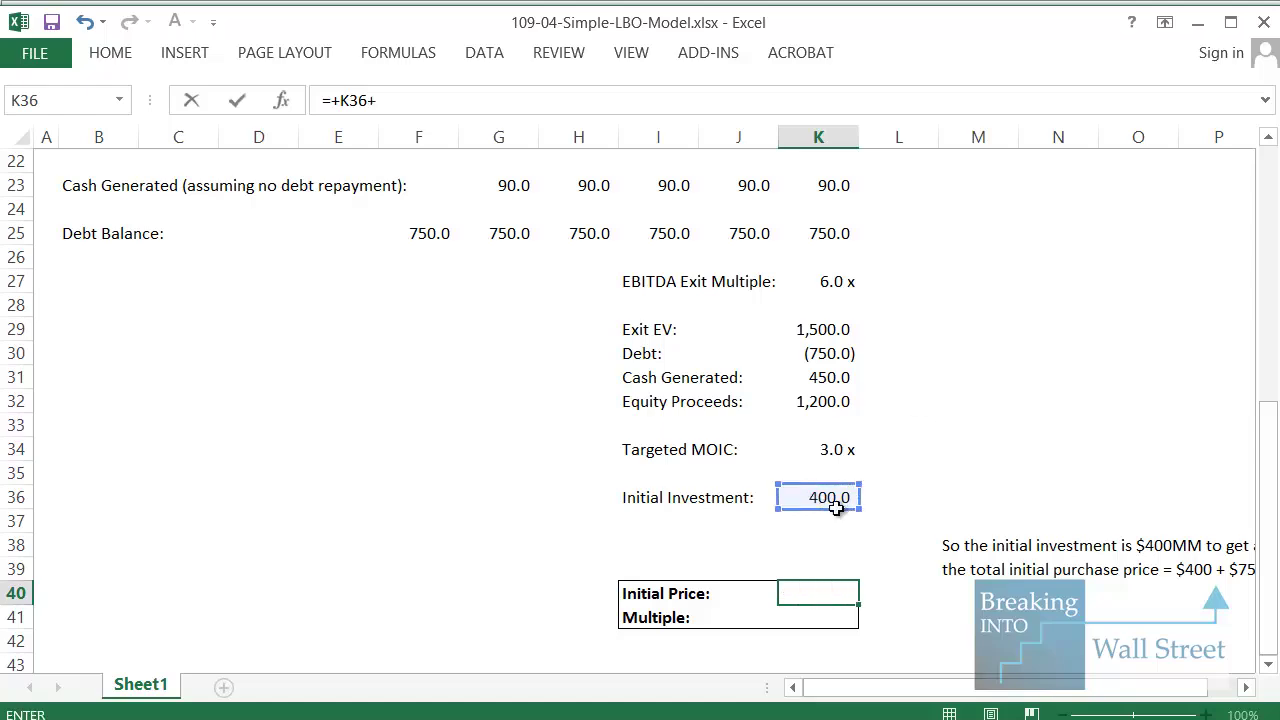
pyautogui.scroll(7, 835, 505)
pyautogui.click(370, 189)
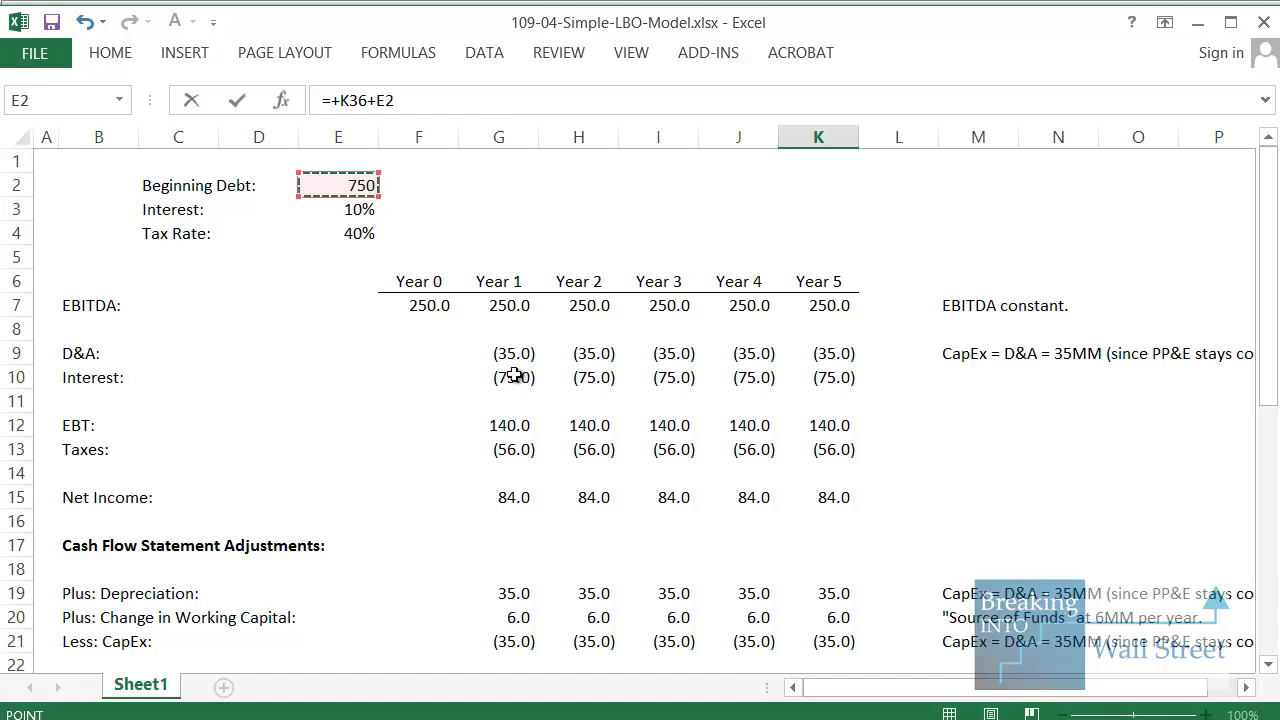
pyautogui.press('Return')
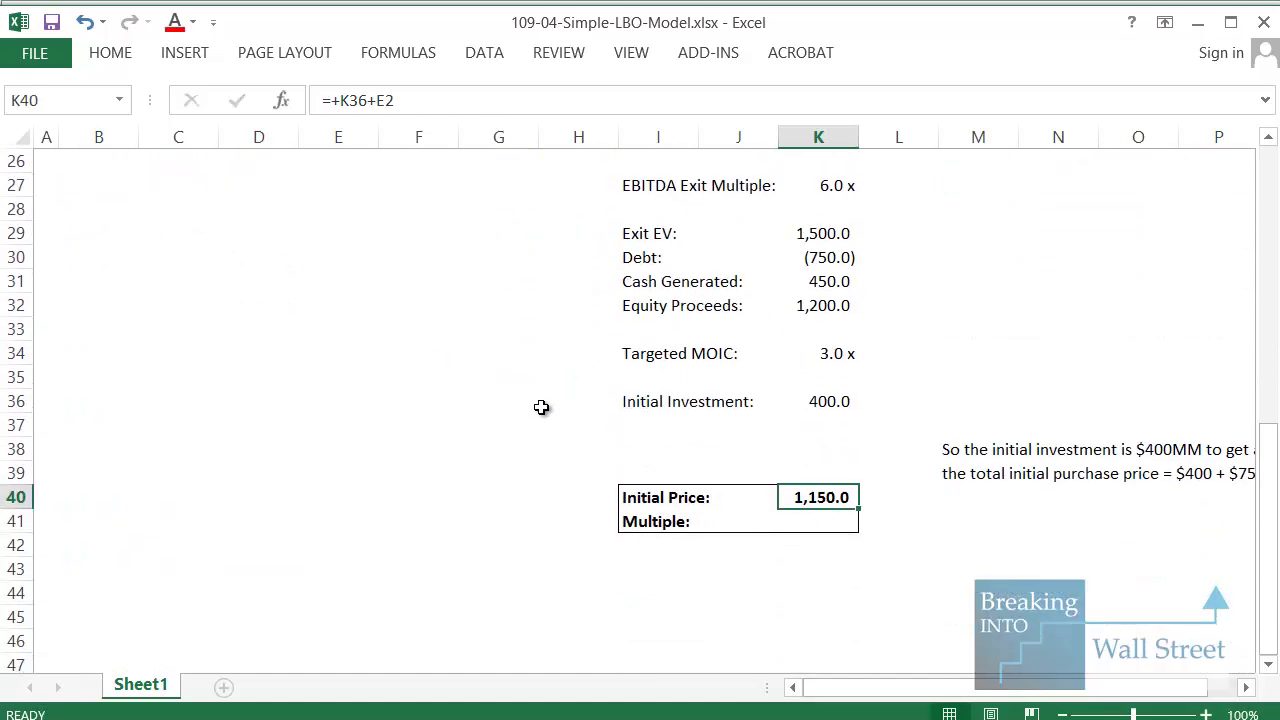
# Calculate the purchase Multiple in K41 as Initial Price divided by Year 0 EBITDA, =+K40/F7.
pyautogui.press('Up')
pyautogui.hotkey('shift', 'space')
pyautogui.press('Down')
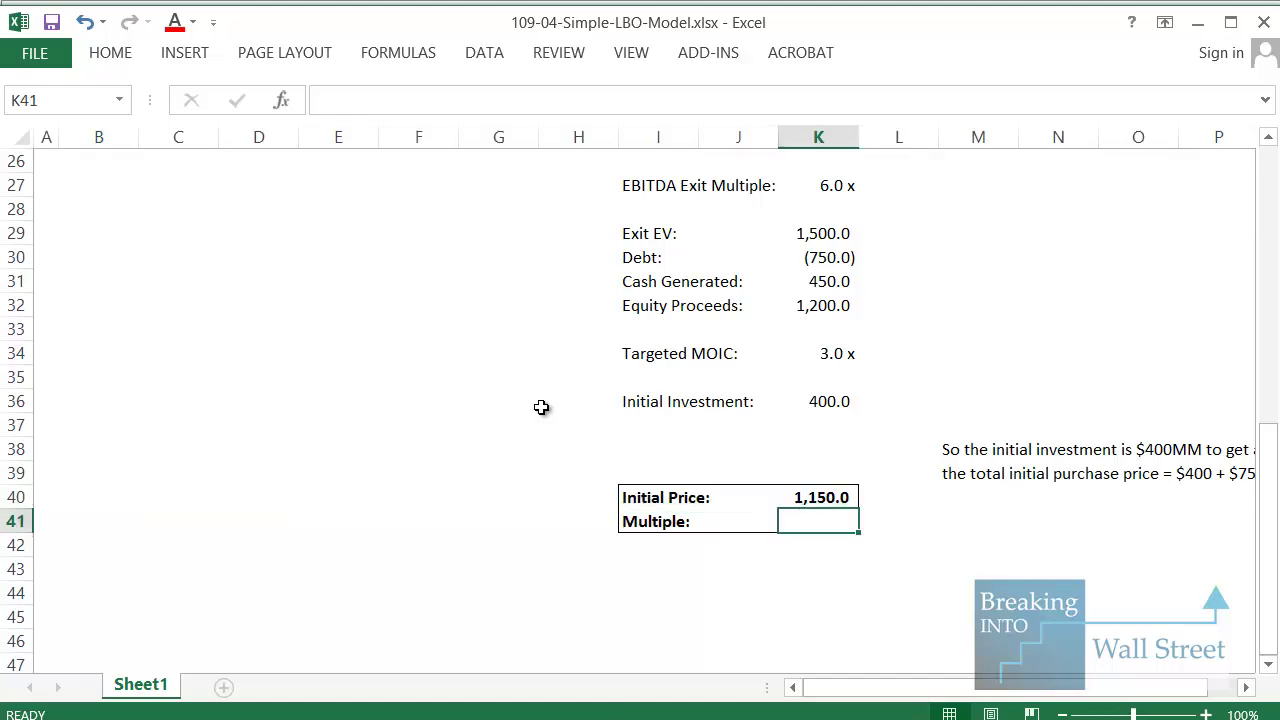
pyautogui.write('=+')
pyautogui.press('Up')
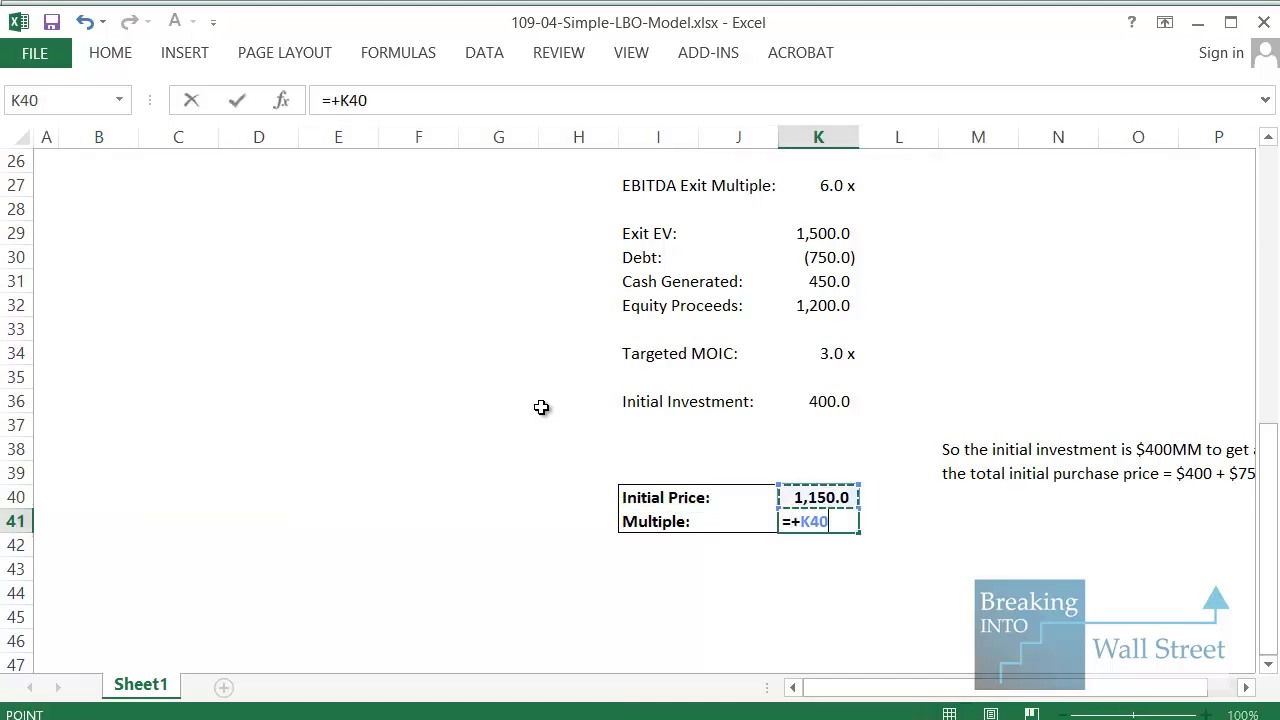
pyautogui.write('/')
pyautogui.scroll(7, 541, 404)
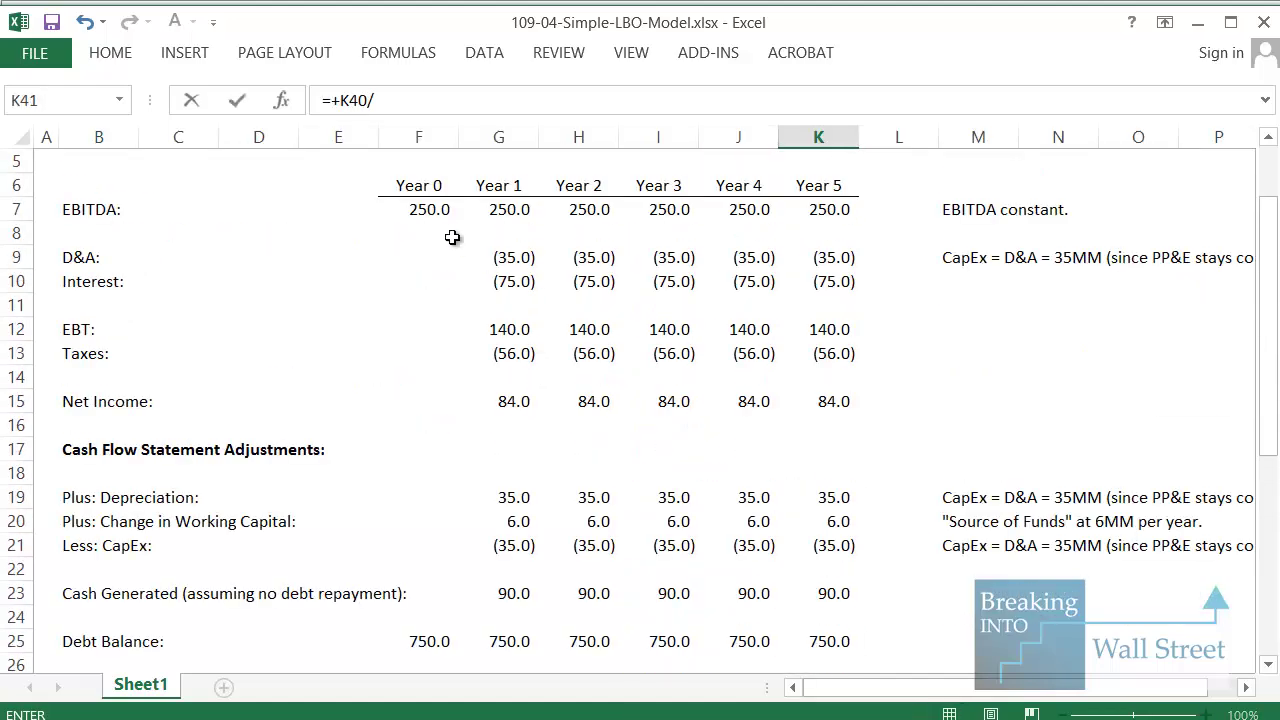
pyautogui.click(433, 213)
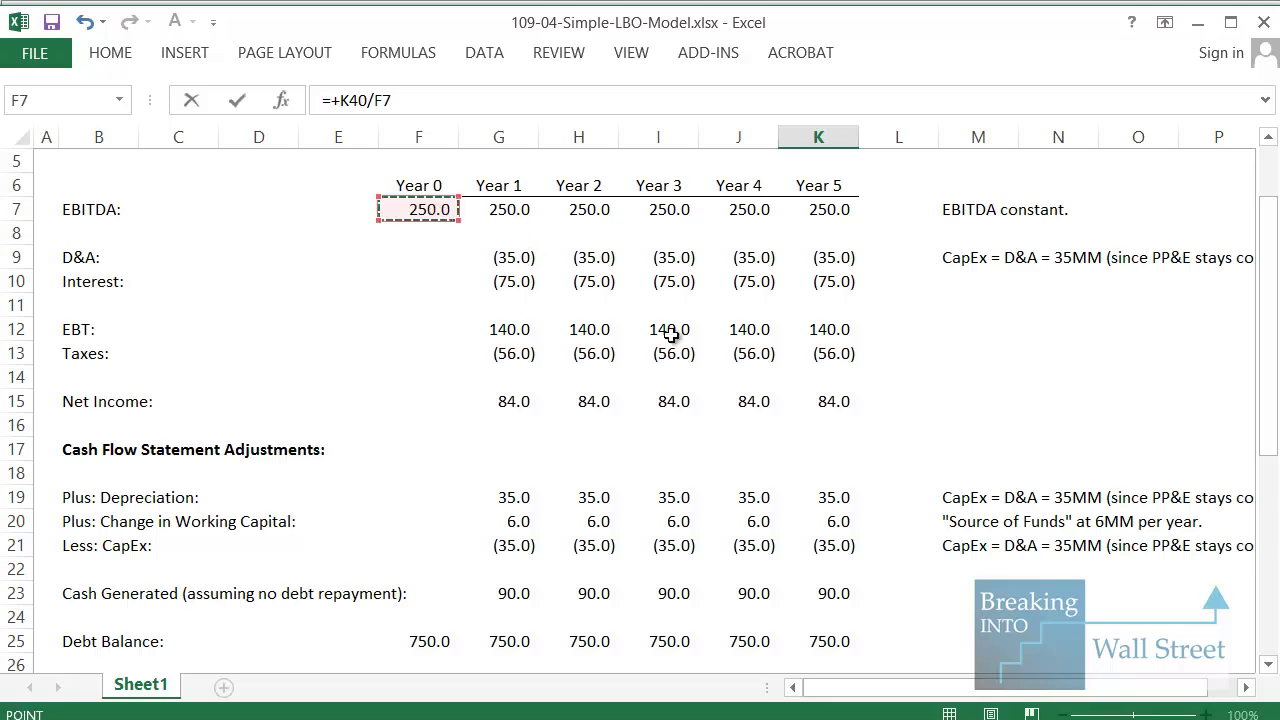
pyautogui.scroll(-5, 760, 414)
pyautogui.hotkey('ctrl', 'Return')
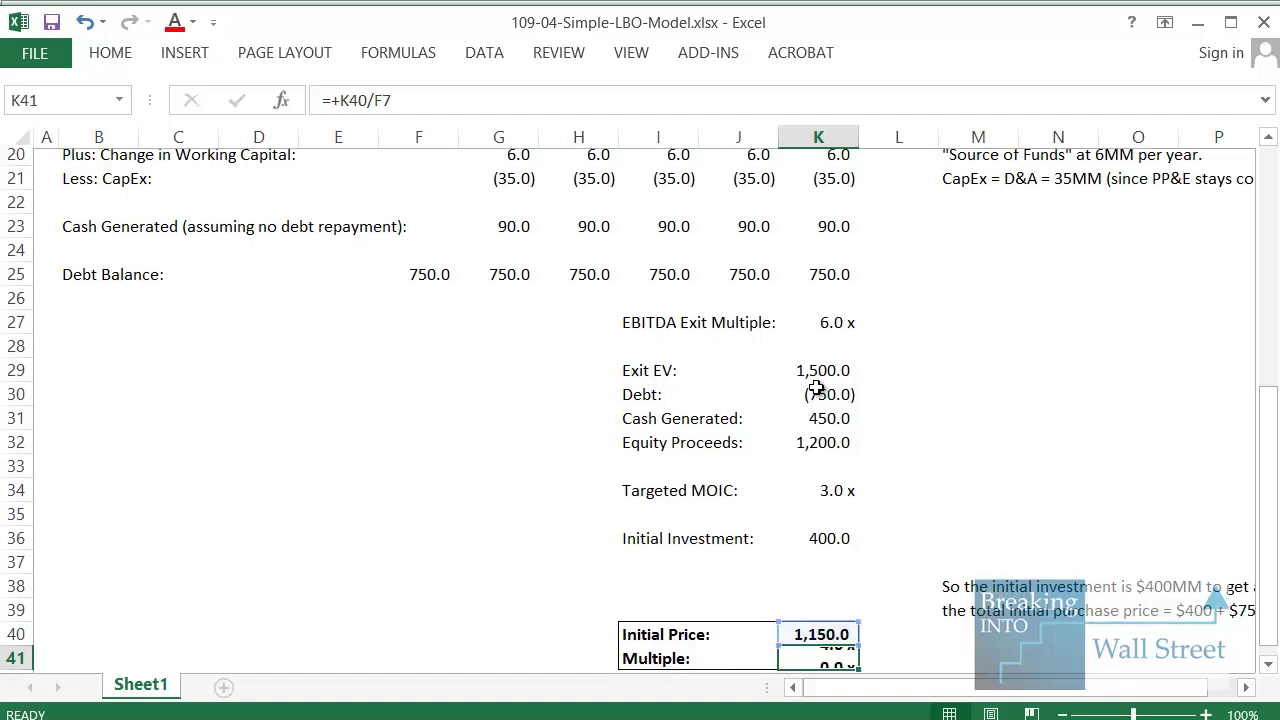
# Check the completed Initial Price and Multiple box in rows 40 and 41.
pyautogui.scroll(-3, 800, 380)
pyautogui.moveTo(576, 448); pyautogui.dragTo(983, 550)
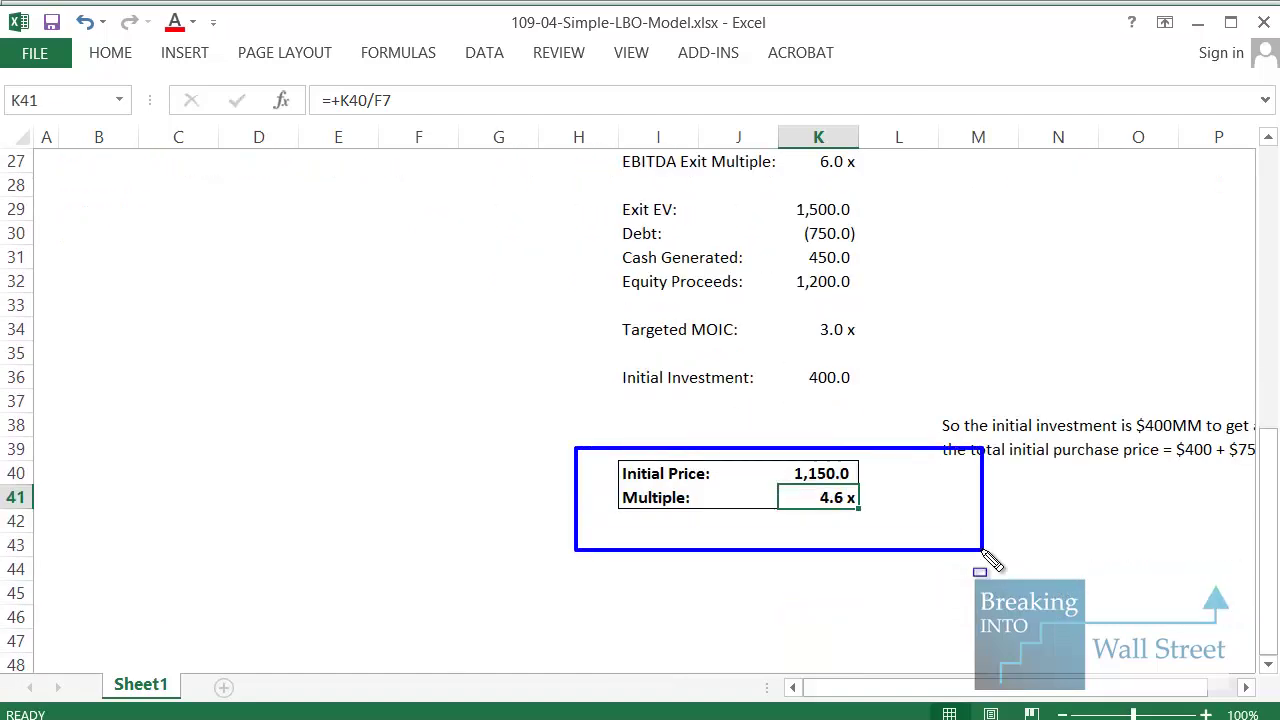
pyautogui.press('Escape')
pyautogui.click(1036, 492)
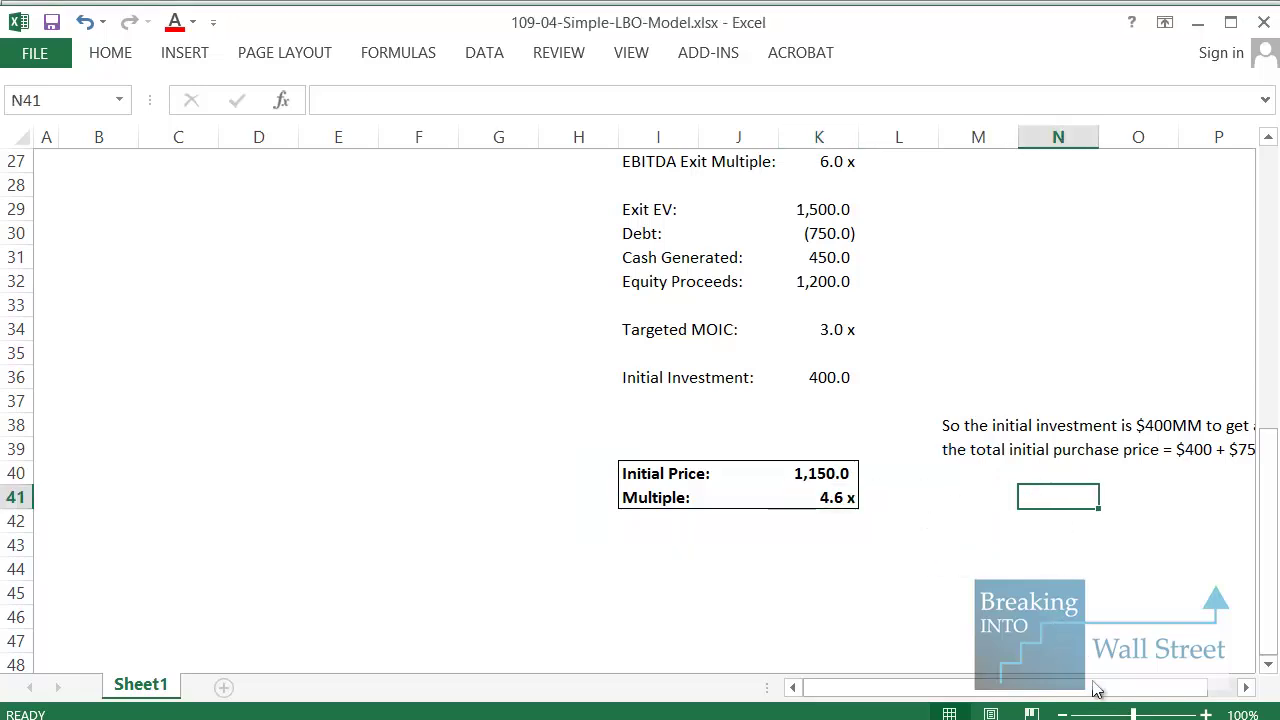
# Read the purchase price note in M38:M39 and compare it with the Initial Price and Multiple in K40:K41.
pyautogui.moveTo(1094, 688); pyautogui.dragTo(1118, 688)
pyautogui.moveTo(1104, 448); pyautogui.dragTo(1212, 468)
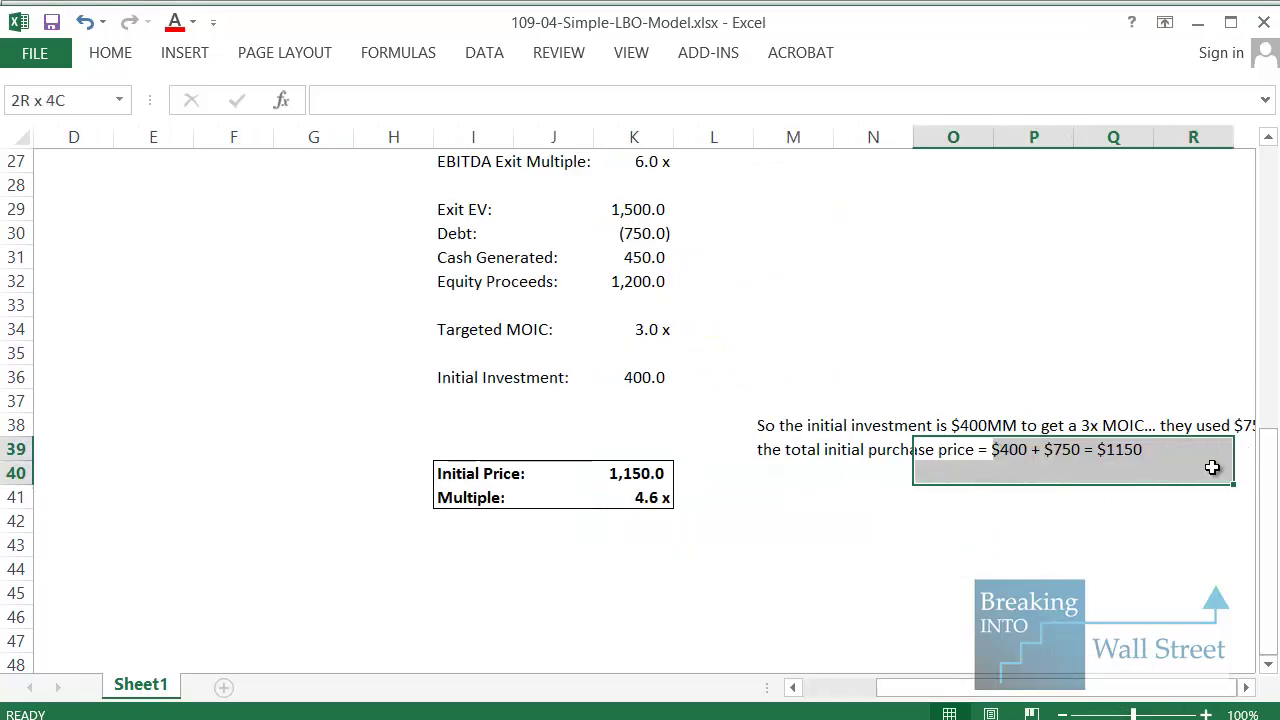
pyautogui.moveTo(1100, 535); pyautogui.dragTo(1110, 497)
pyautogui.click(708, 424)
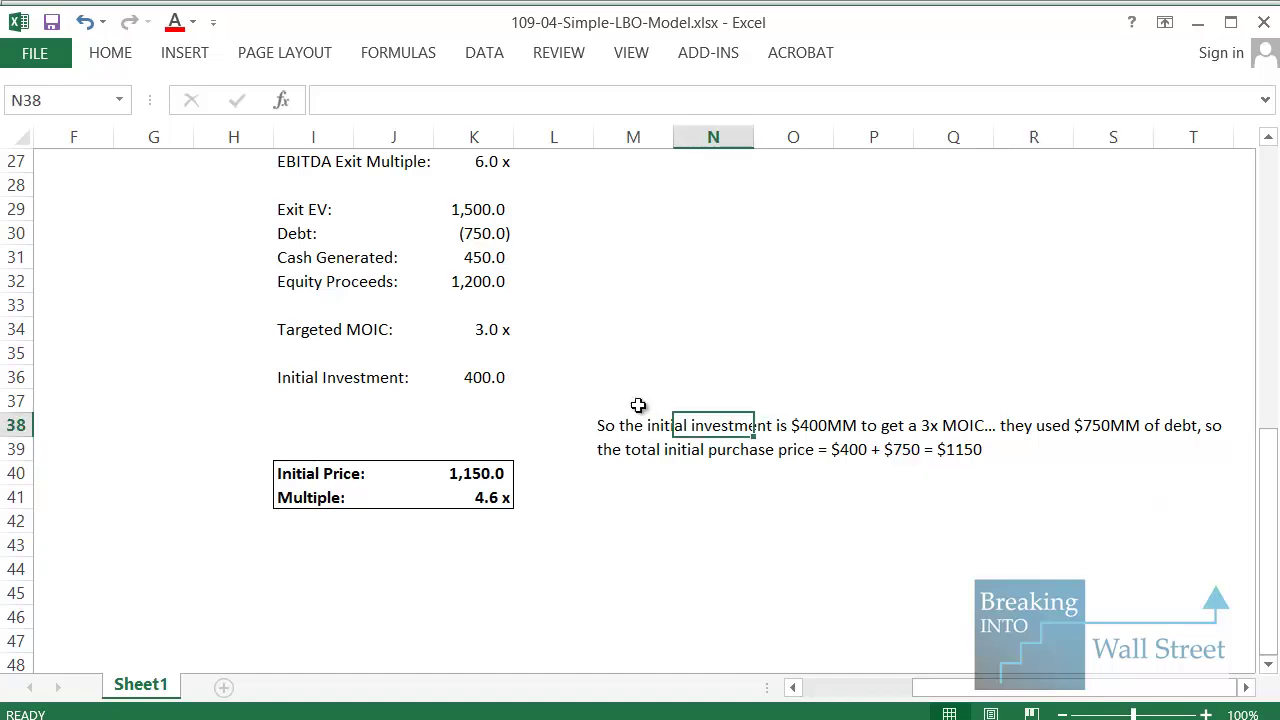
pyautogui.moveTo(640, 425); pyautogui.dragTo(1210, 451)
pyautogui.click(759, 519)
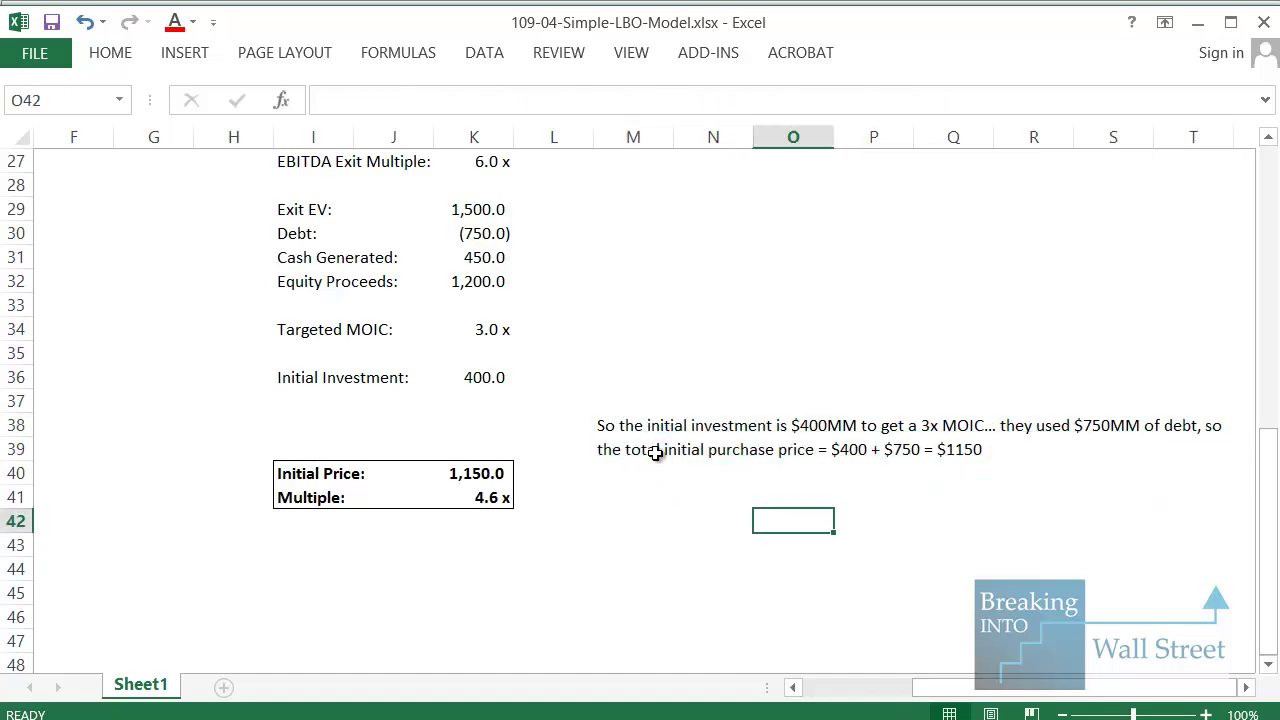
pyautogui.click(654, 449)
pyautogui.hotkey('shift', 'space')
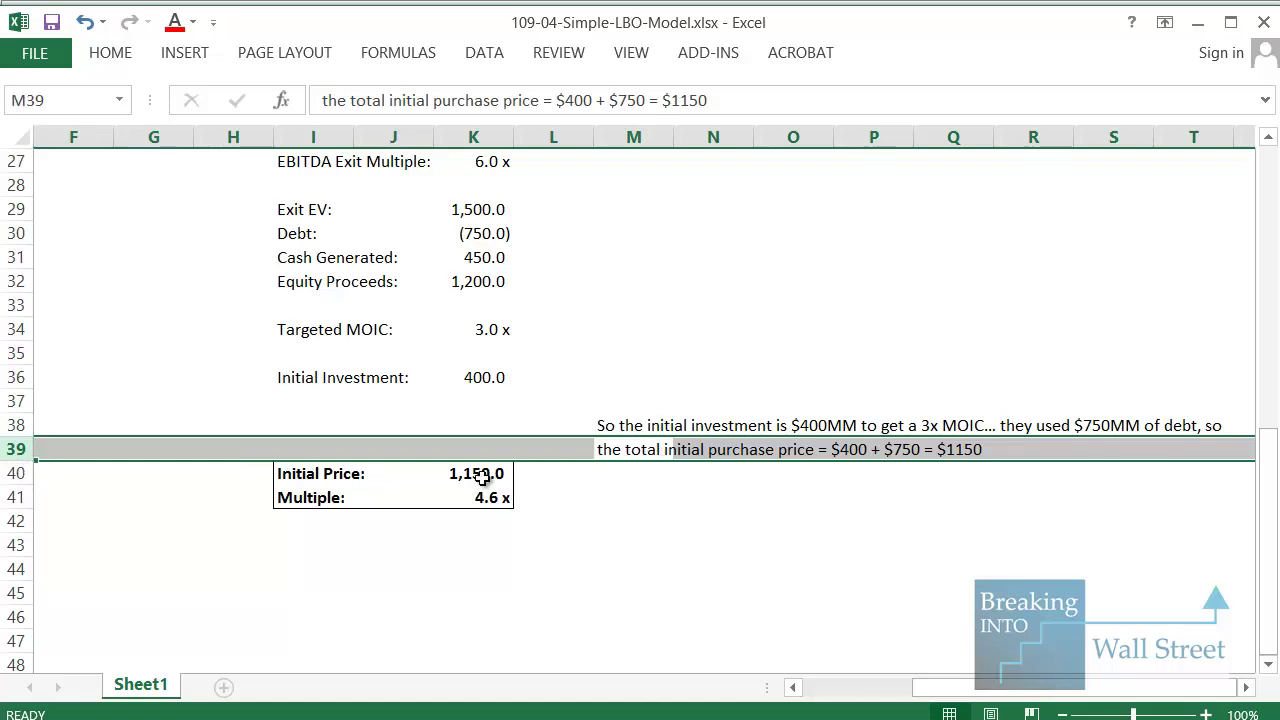
pyautogui.click(481, 477)
pyautogui.click(476, 494)
pyautogui.hotkey('shift', 'space')
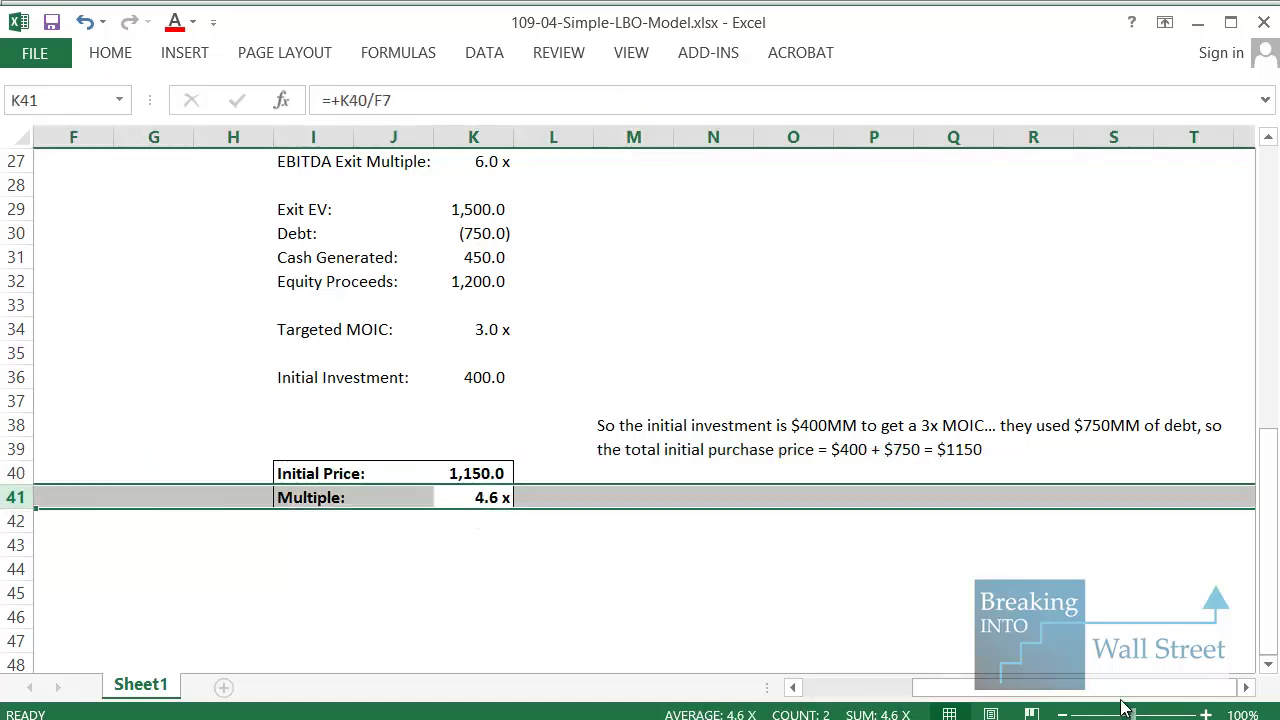
# Switch to the Word case study and review its assumptions from the beginning of the document.
pyautogui.moveTo(1110, 688); pyautogui.dragTo(1043, 689)
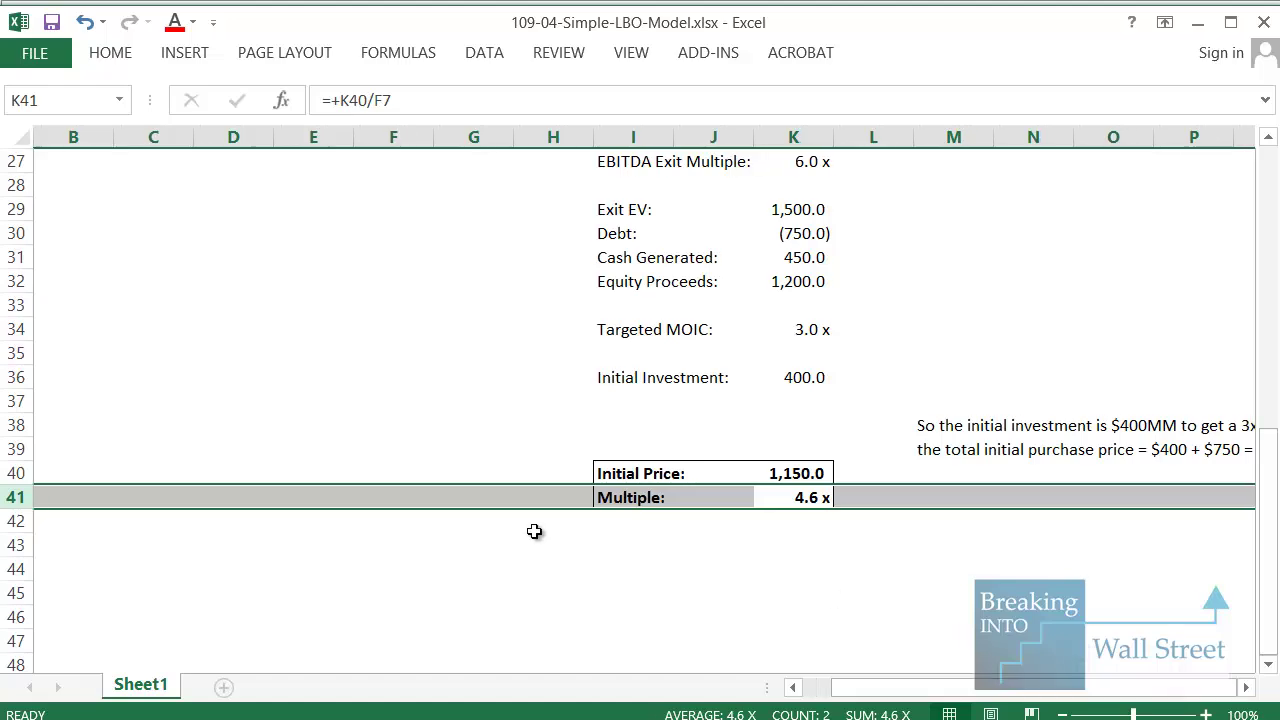
pyautogui.scroll(1, 534, 531)
pyautogui.hotkey('alt', 'Tab')
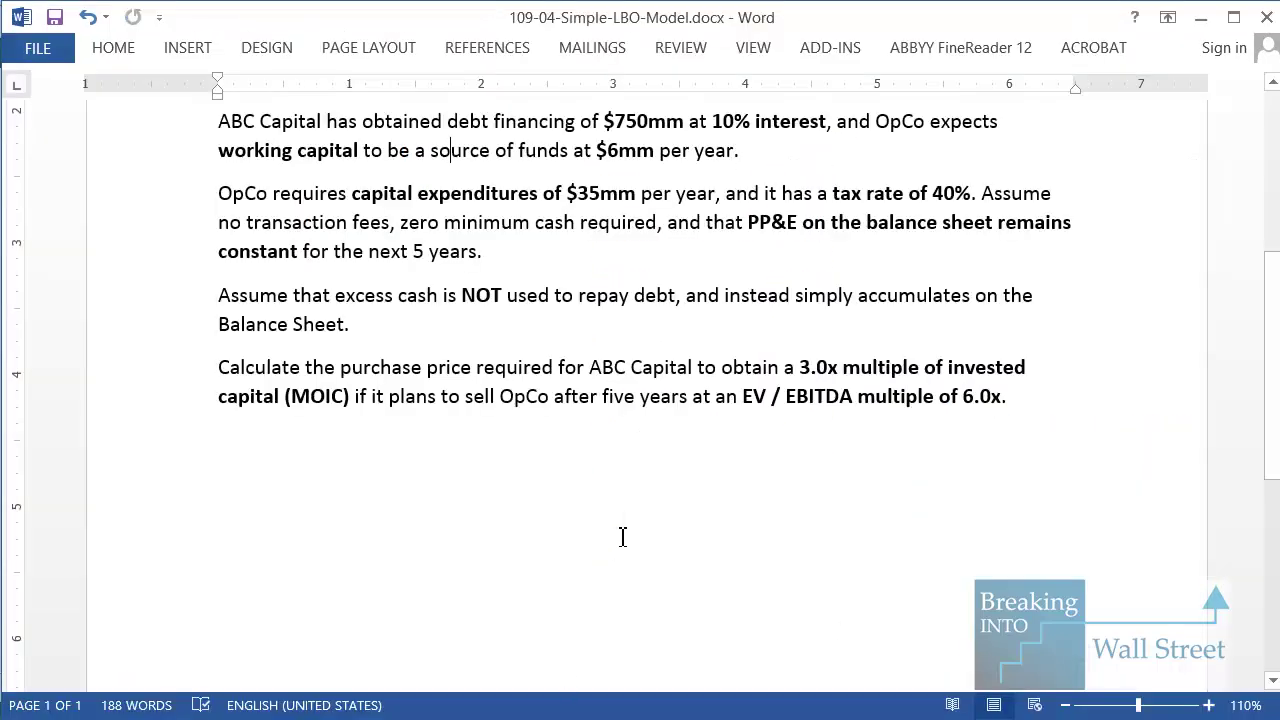
pyautogui.scroll(5, 622, 531)
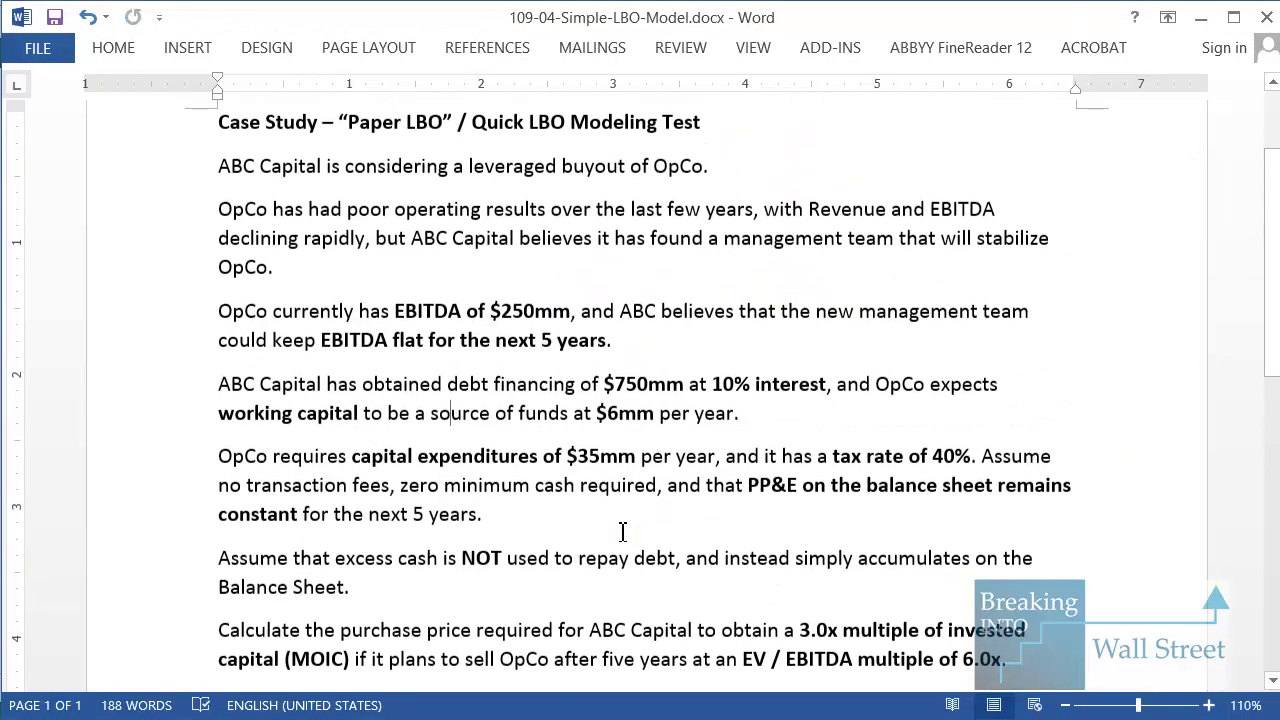
# Return to the Excel model and compare the Targeted MOIC, EBITDA Exit Multiple and purchase Multiple rows.
pyautogui.hotkey('alt', 'Tab')
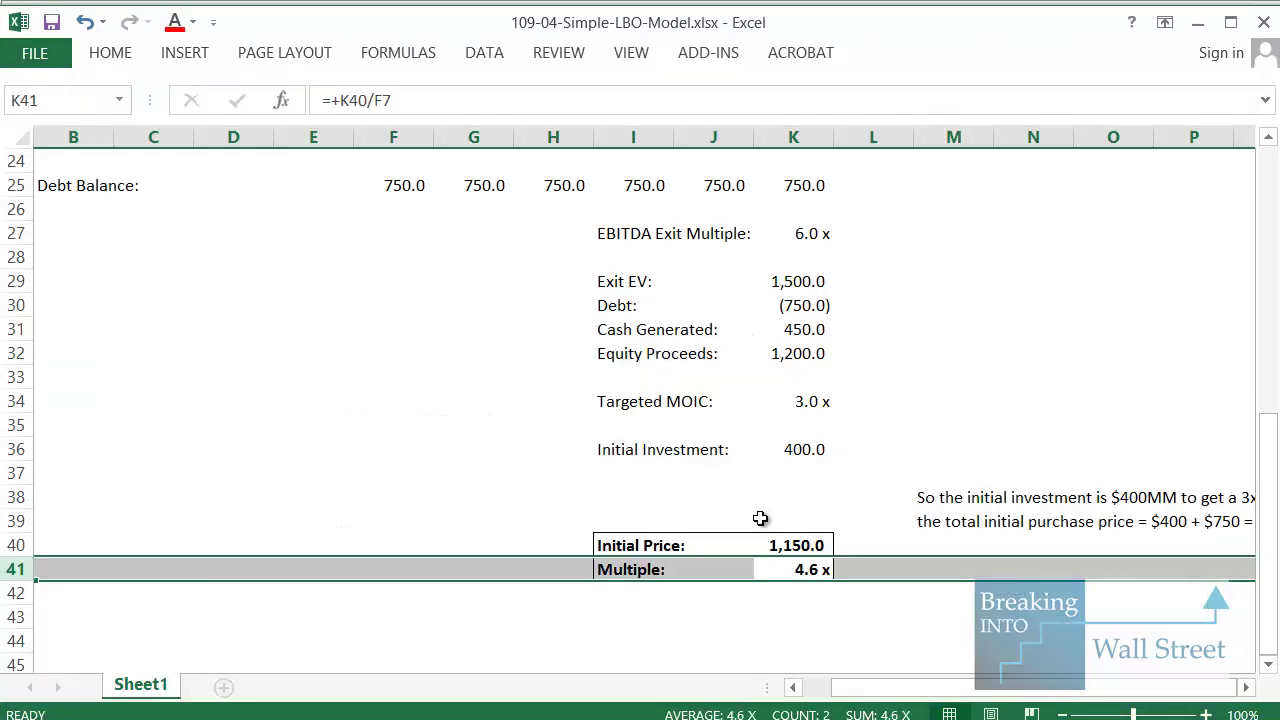
pyautogui.moveTo(598, 525); pyautogui.dragTo(30, 521)
pyautogui.click(408, 451)
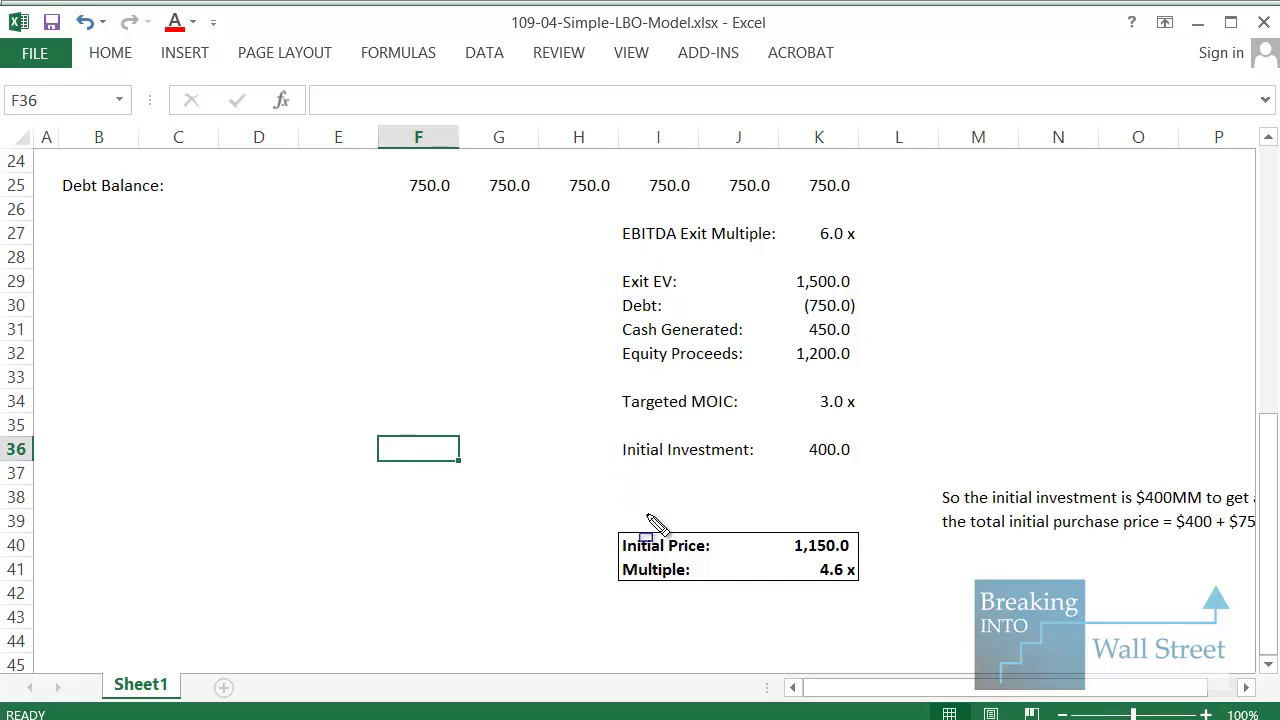
pyautogui.moveTo(597, 379); pyautogui.dragTo(646, 393)
pyautogui.moveTo(751, 405); pyautogui.dragTo(882, 425)
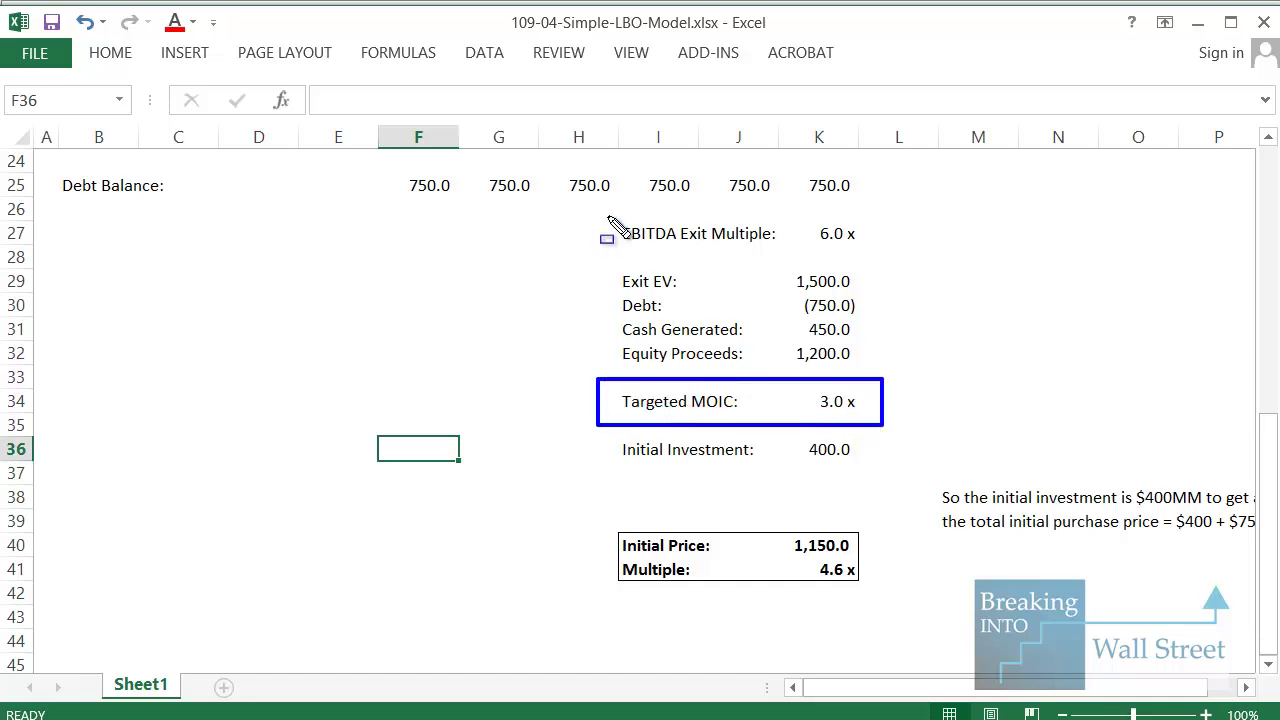
pyautogui.moveTo(607, 215); pyautogui.dragTo(886, 262)
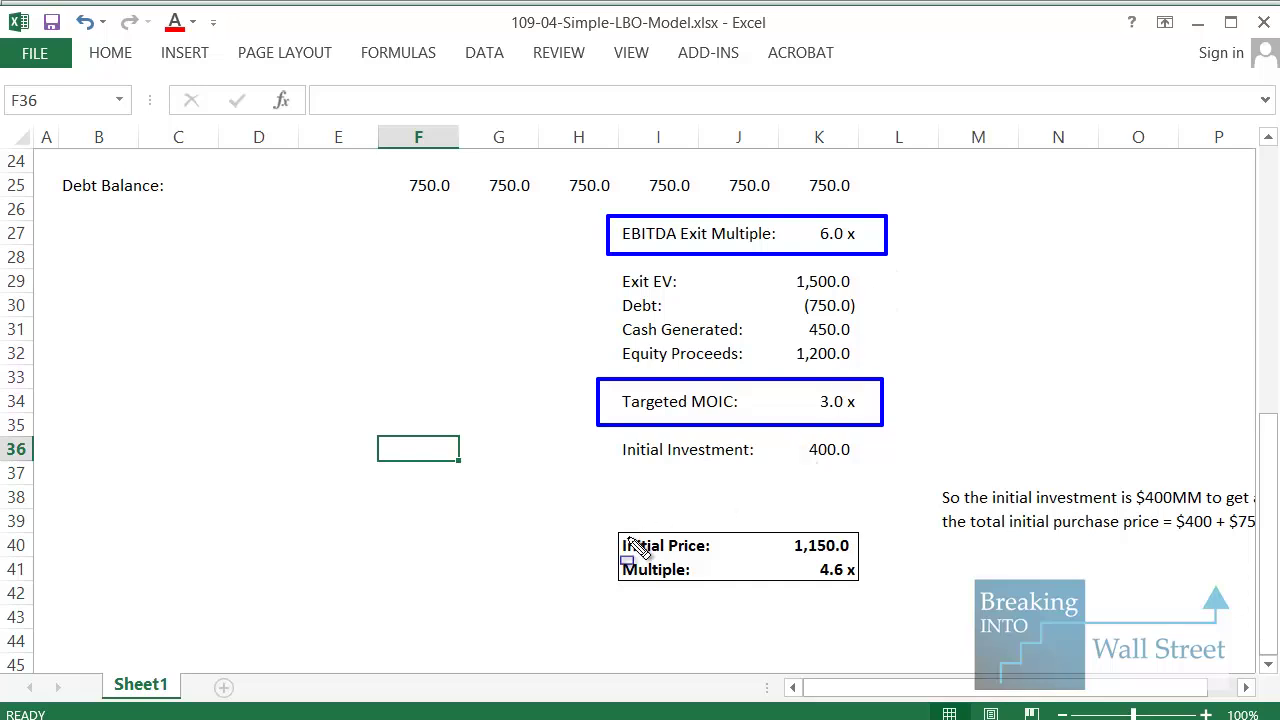
pyautogui.moveTo(604, 553); pyautogui.dragTo(927, 599)
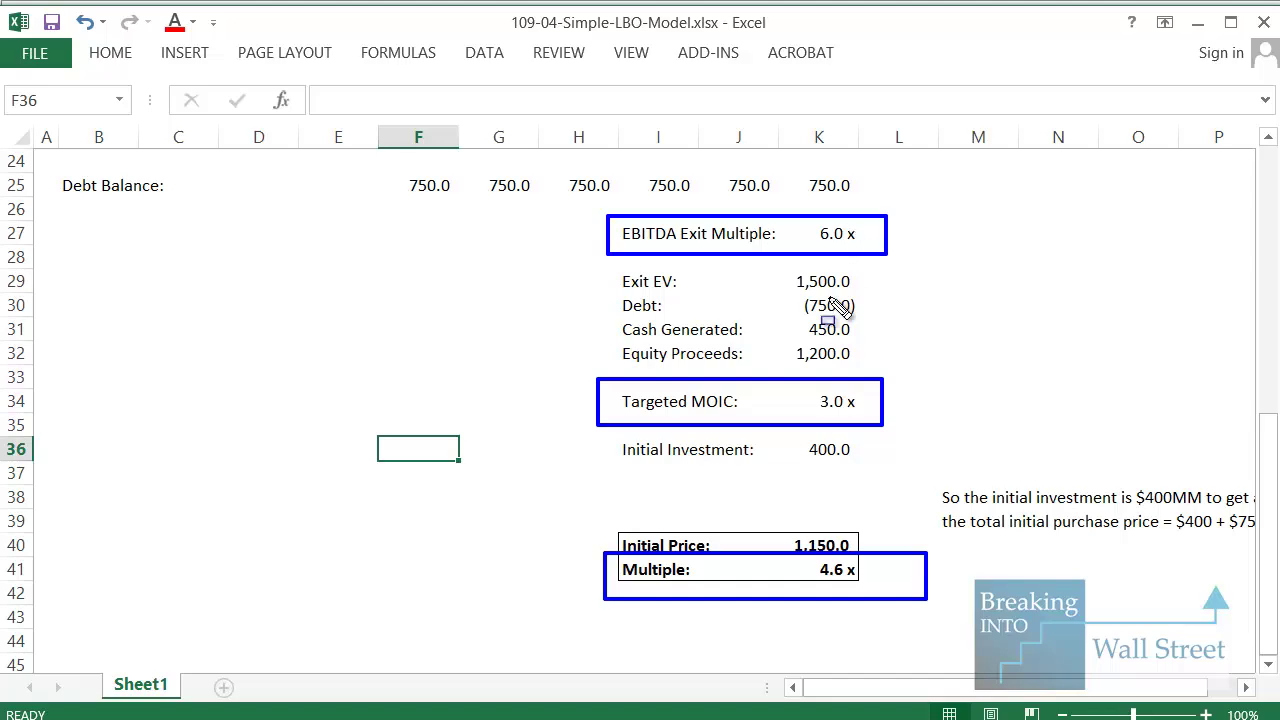
pyautogui.press('Escape')
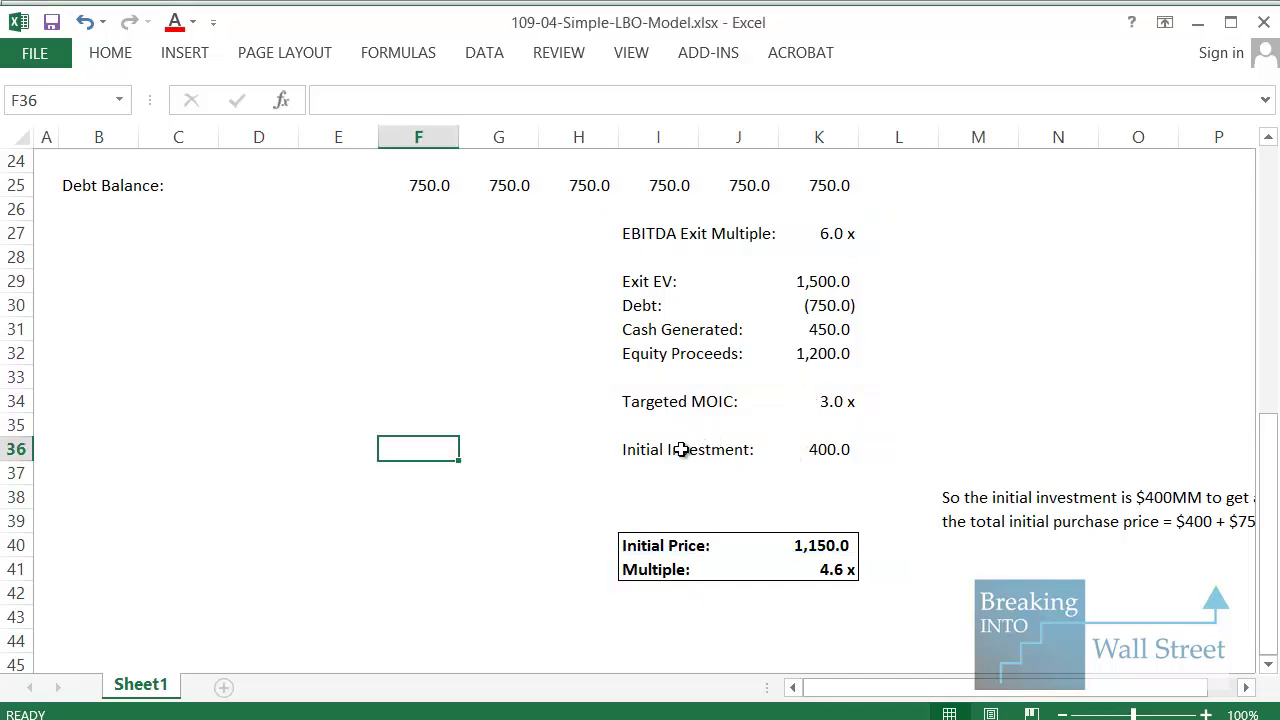
# Go back to the start of the model and select cell B2 beside the Beginning Debt input.
pyautogui.click(680, 450)
pyautogui.scroll(8, 675, 450)
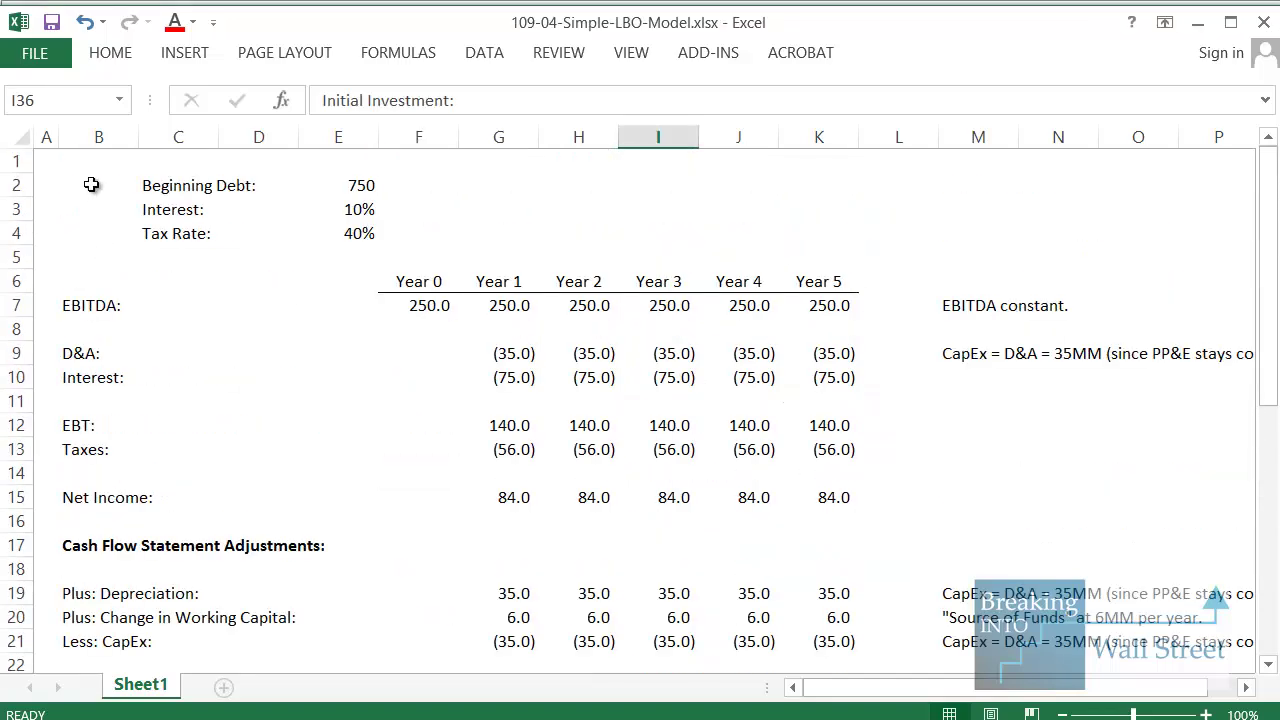
pyautogui.click(91, 185)
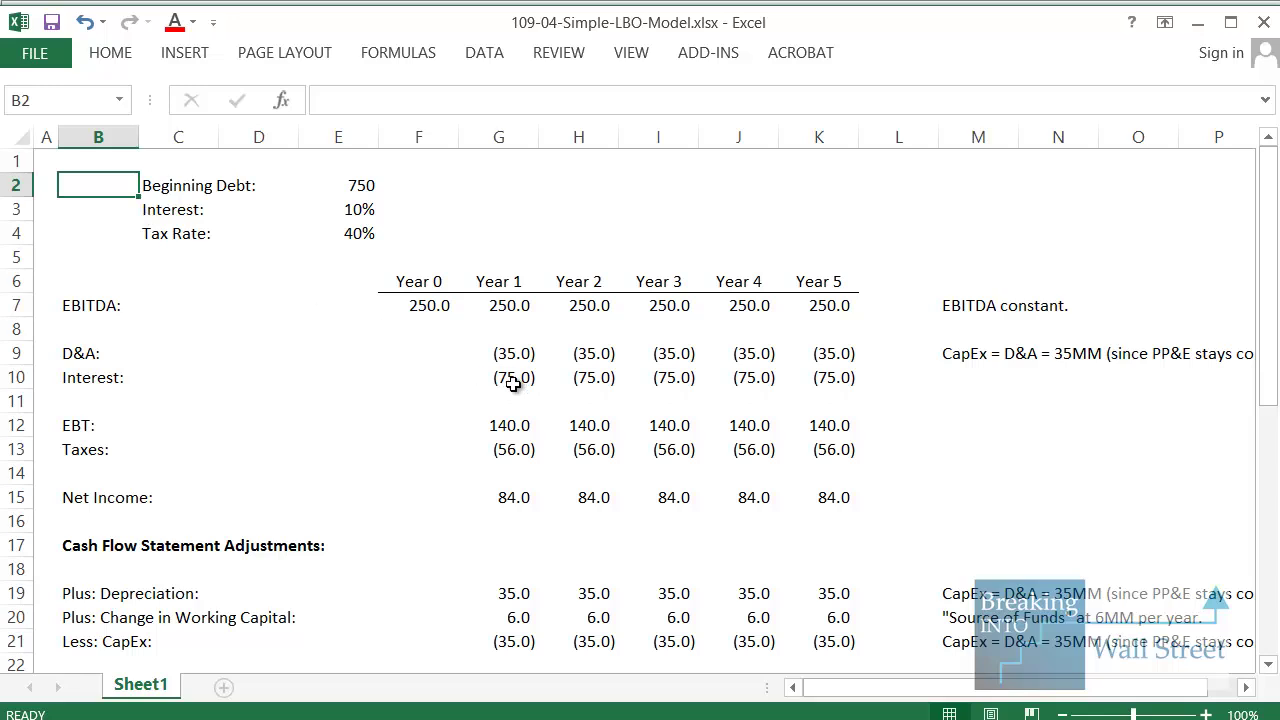